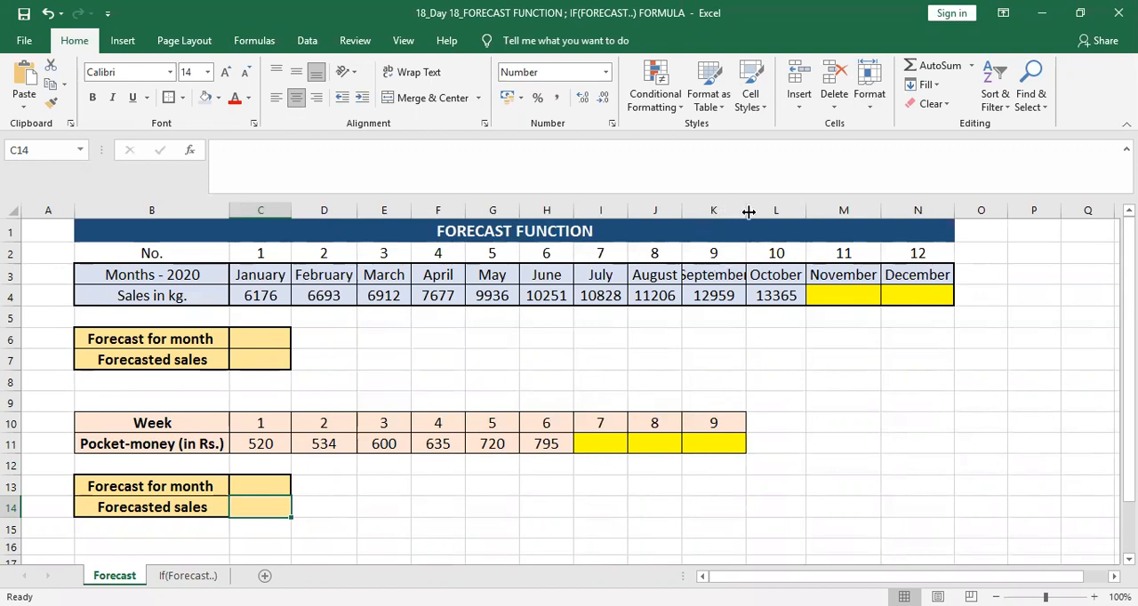
Step: Auto-fit the width of column K so that the September heading fits
left_click(745, 210)
double_click(747, 211)
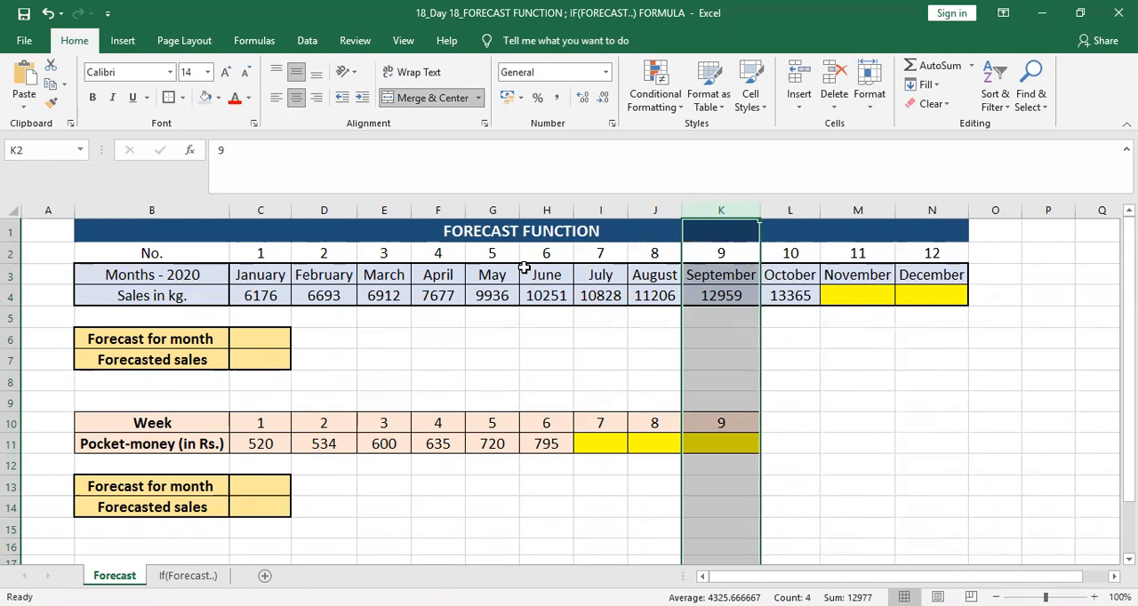
left_click(318, 347)
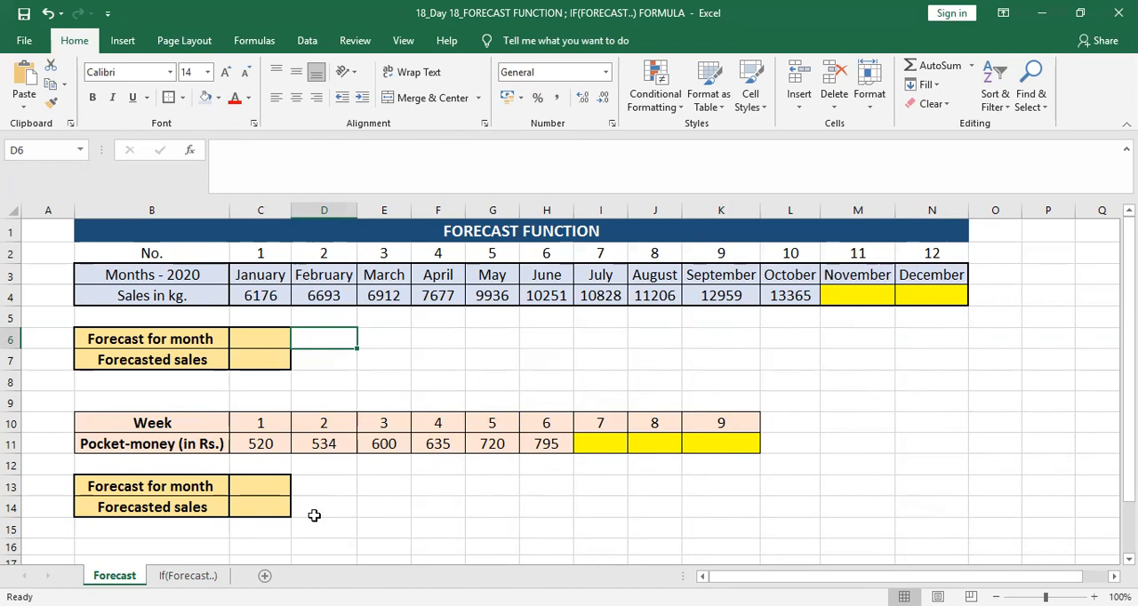
Step: Change the label in B13, below the pocket-money table, to "Forecast for week"
left_click(184, 486)
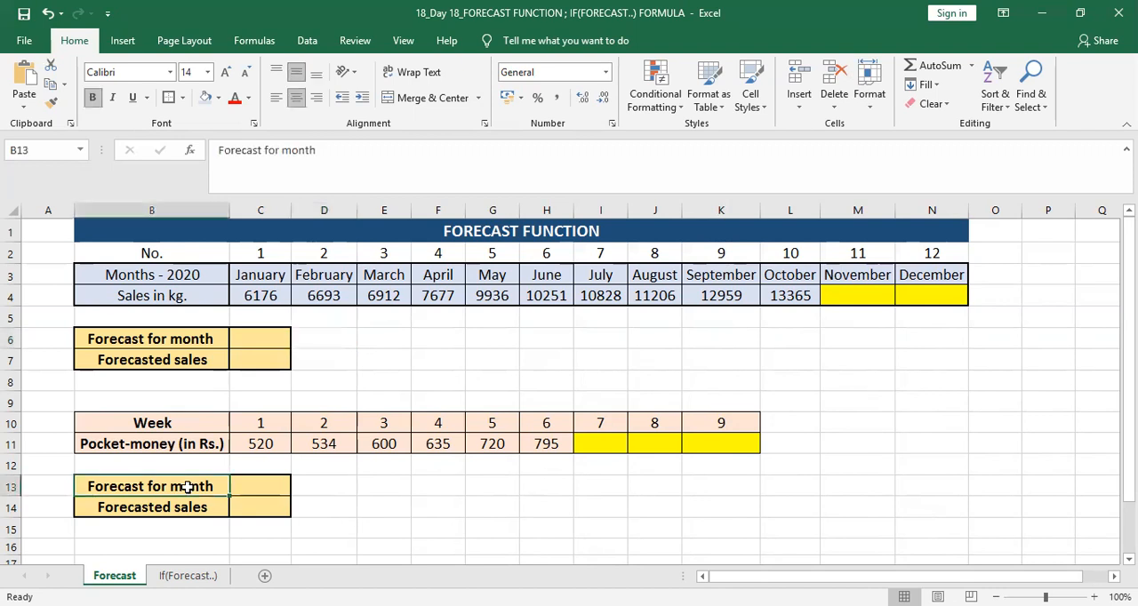
left_click(323, 149)
key("BackSpace")
key("BackSpace")
key("BackSpace")
key("BackSpace")
key("BackSpace")
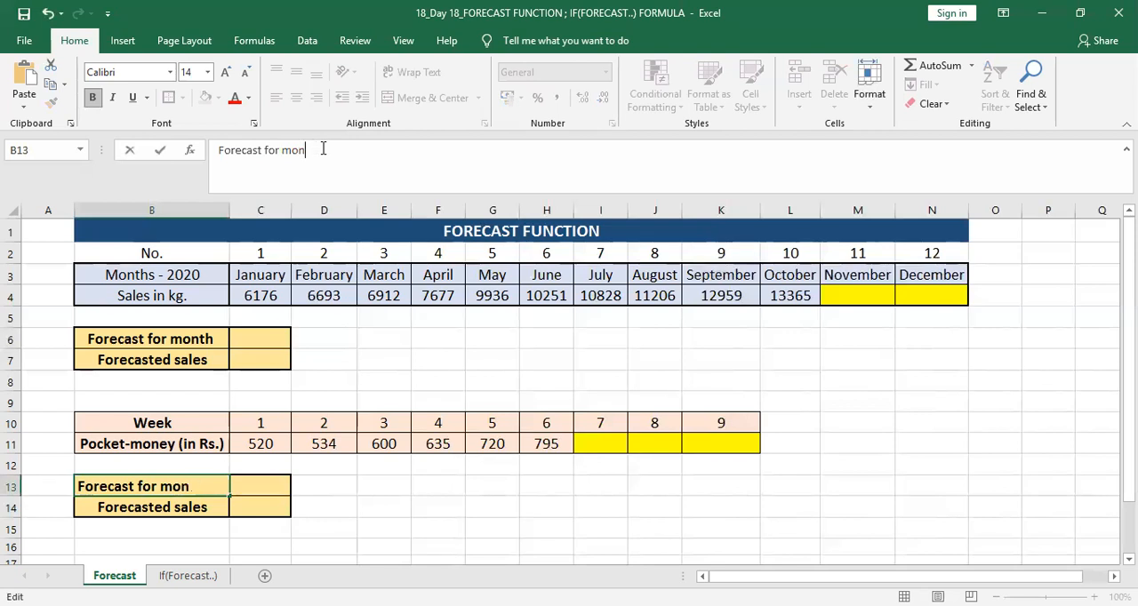
type("week")
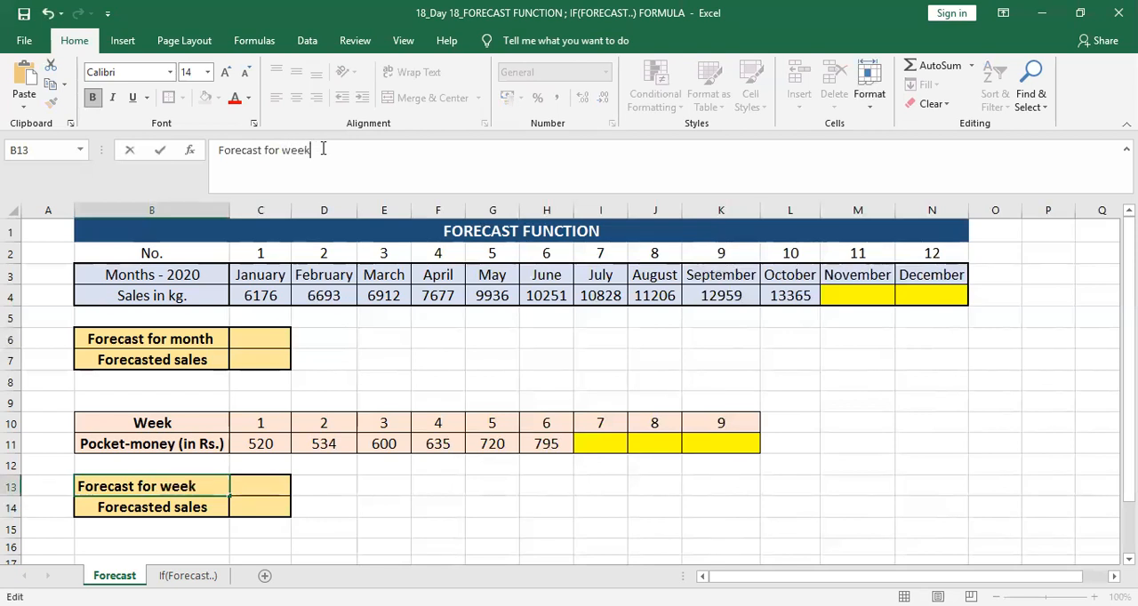
key("Return")
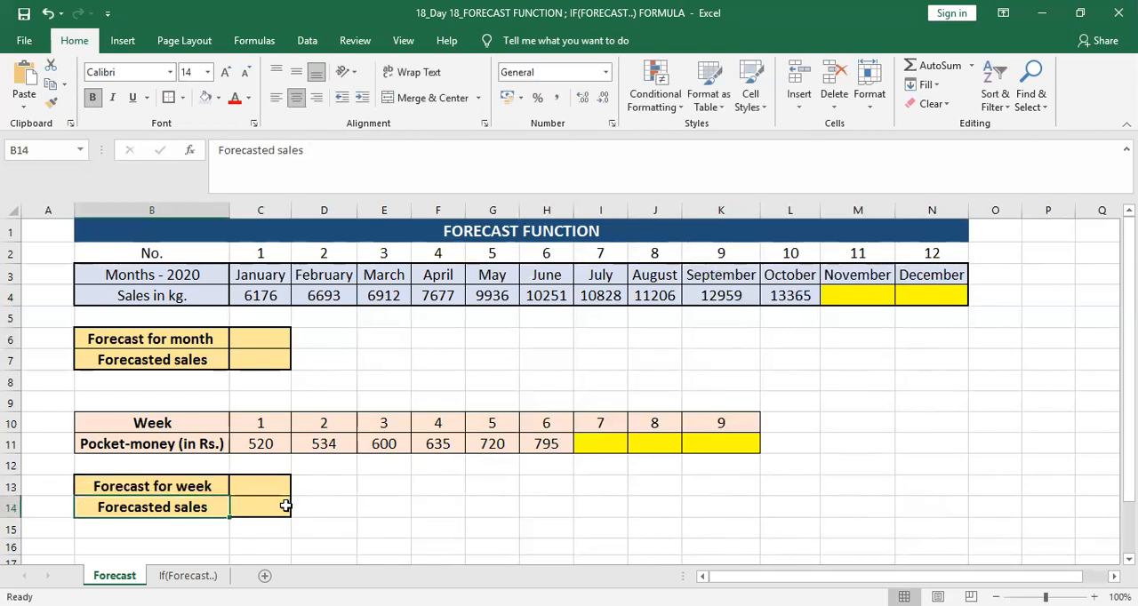
Step: Change the label in B14 to "Forecasted money"
double_click(221, 510)
key("BackSpace")
key("BackSpace")
key("BackSpace")
key("BackSpace")
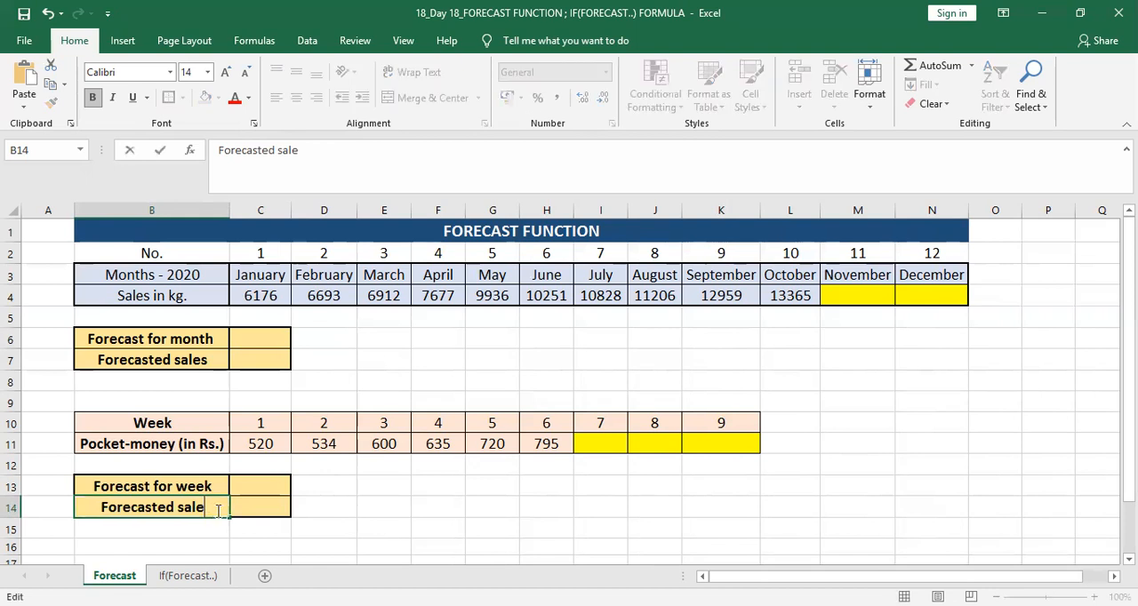
key("BackSpace")
type("money")
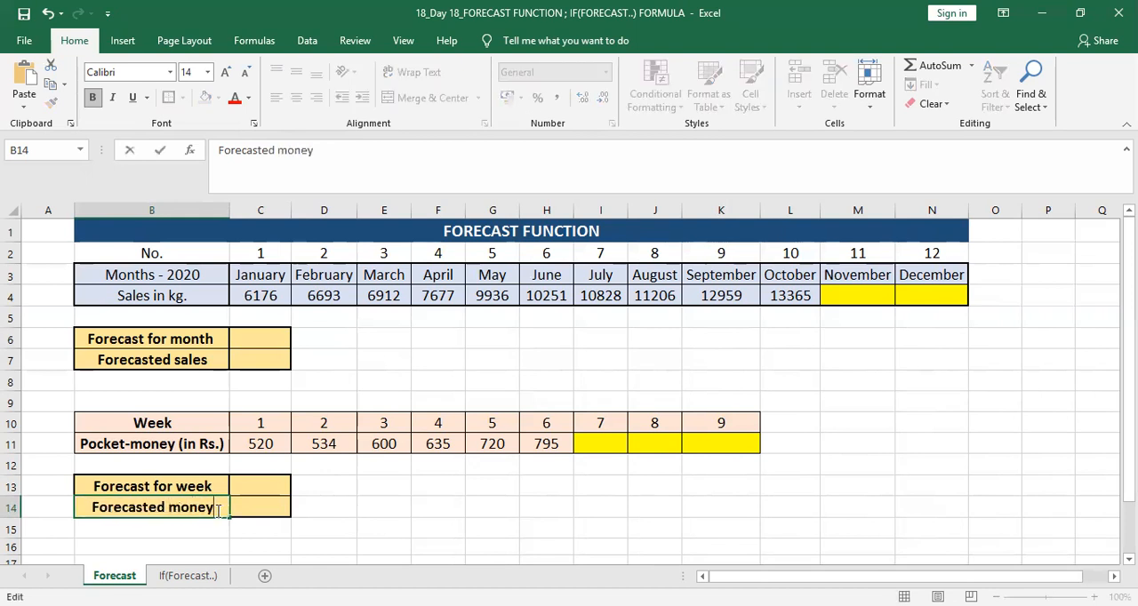
key("Return")
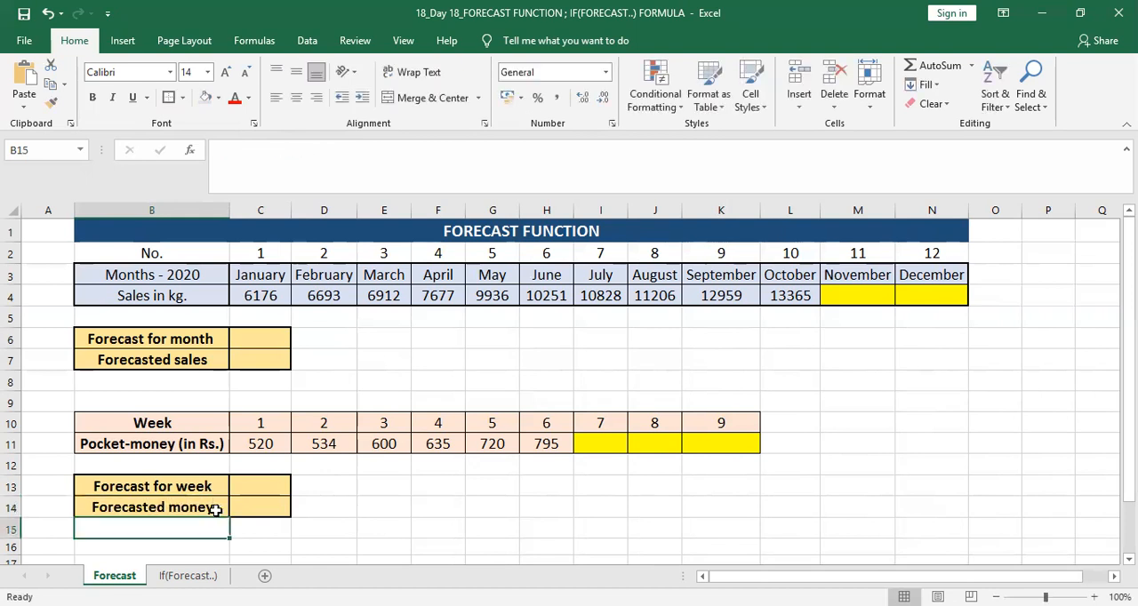
Step: Enter 11 as the month to forecast in C6 and check it against November's number in M2
left_click(263, 340)
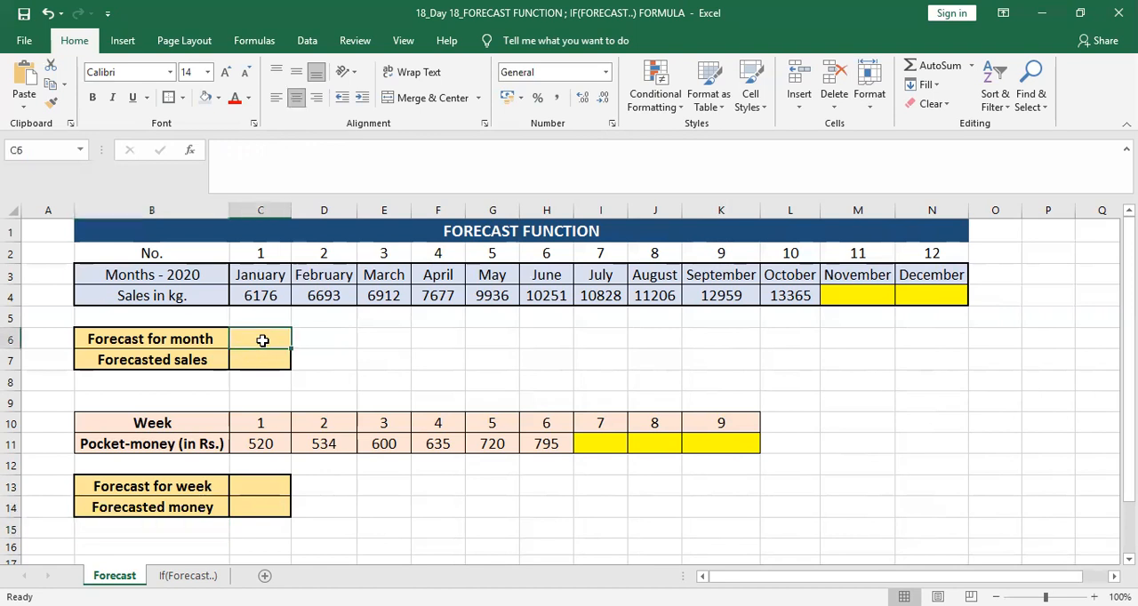
type("11")
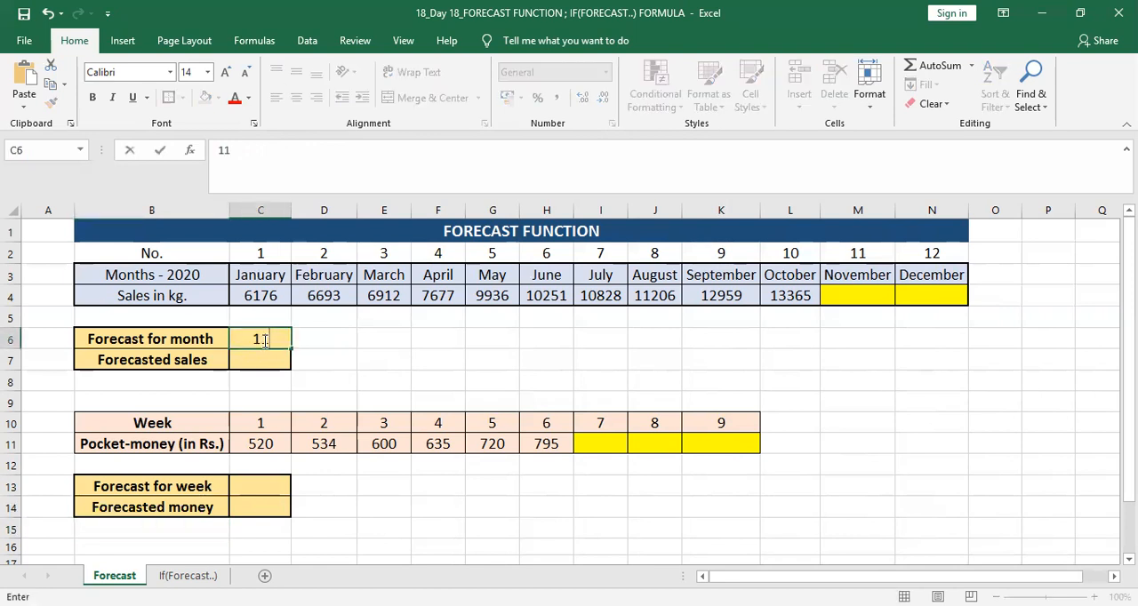
key("Return")
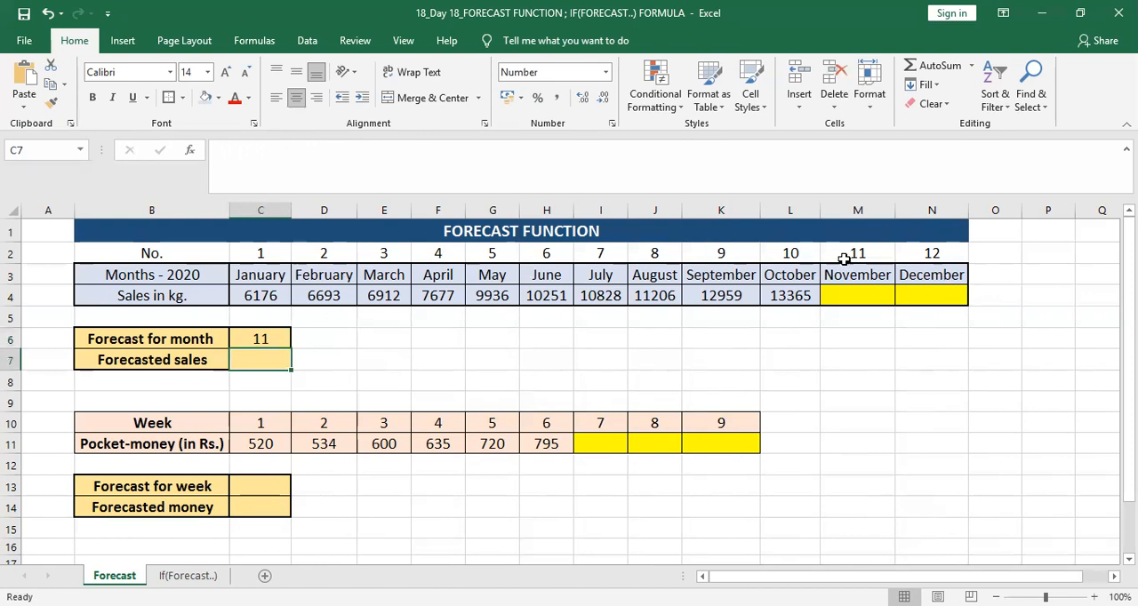
left_click(873, 254)
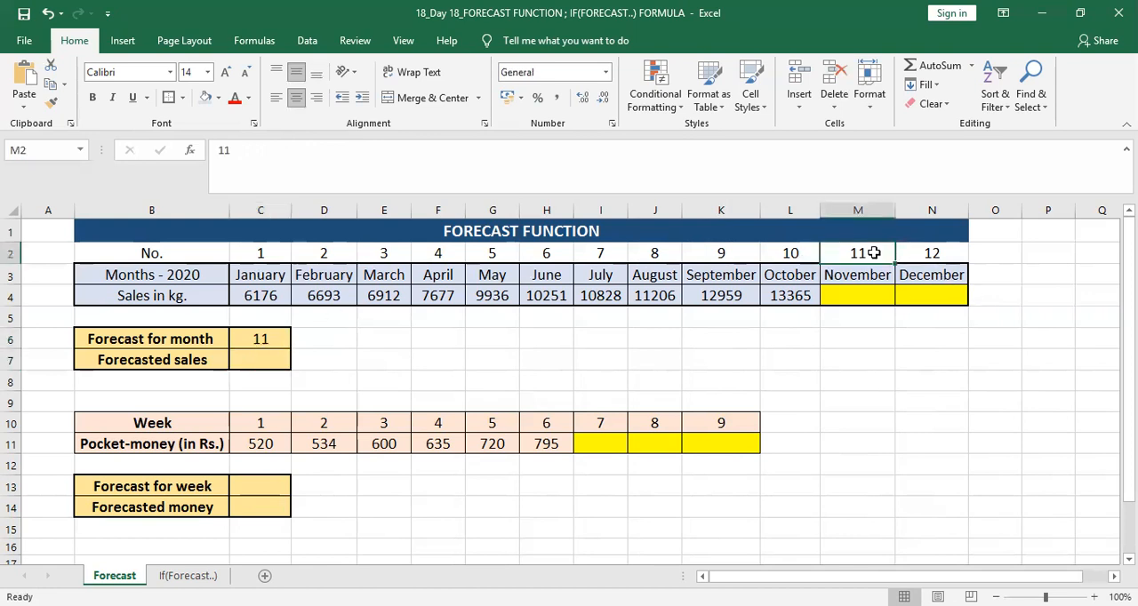
Step: Link the forecast month in C6 to November's number with the formula =M2
left_click(271, 341)
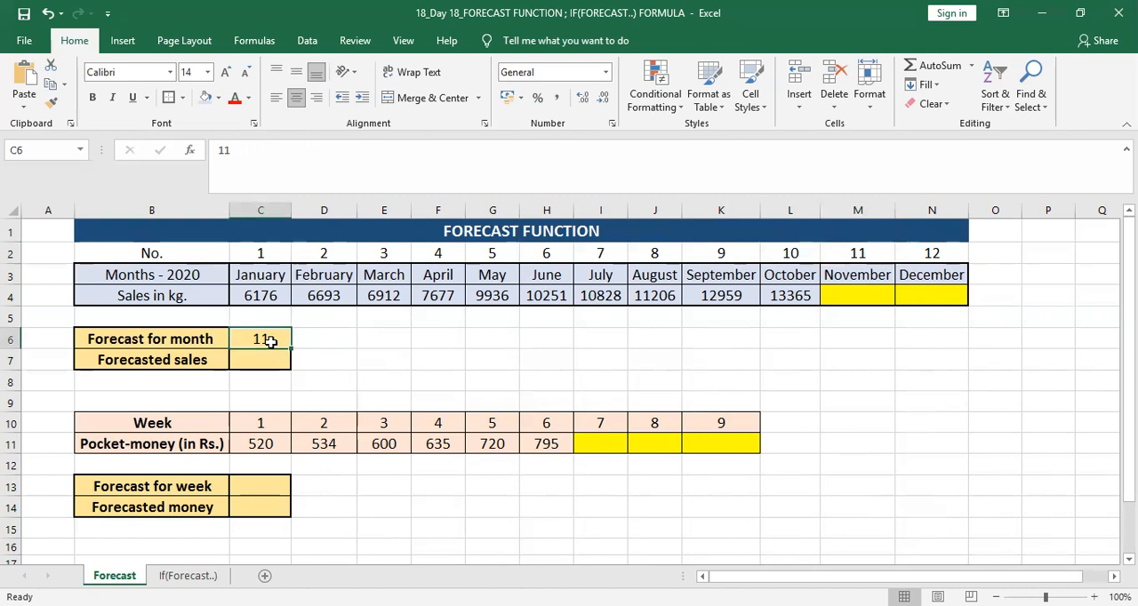
type("=")
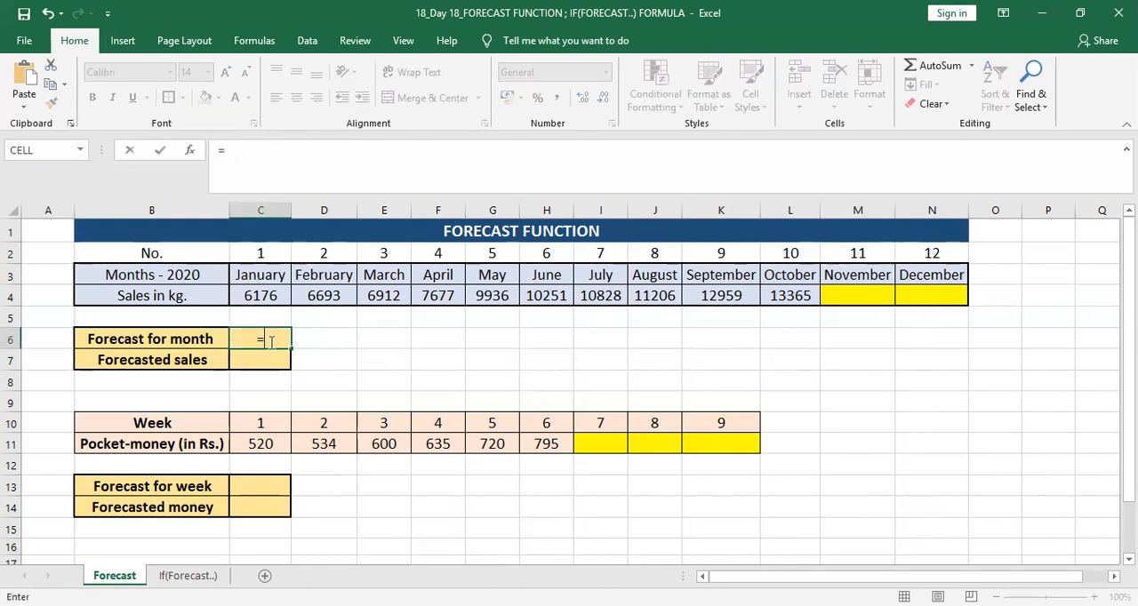
left_click(854, 255)
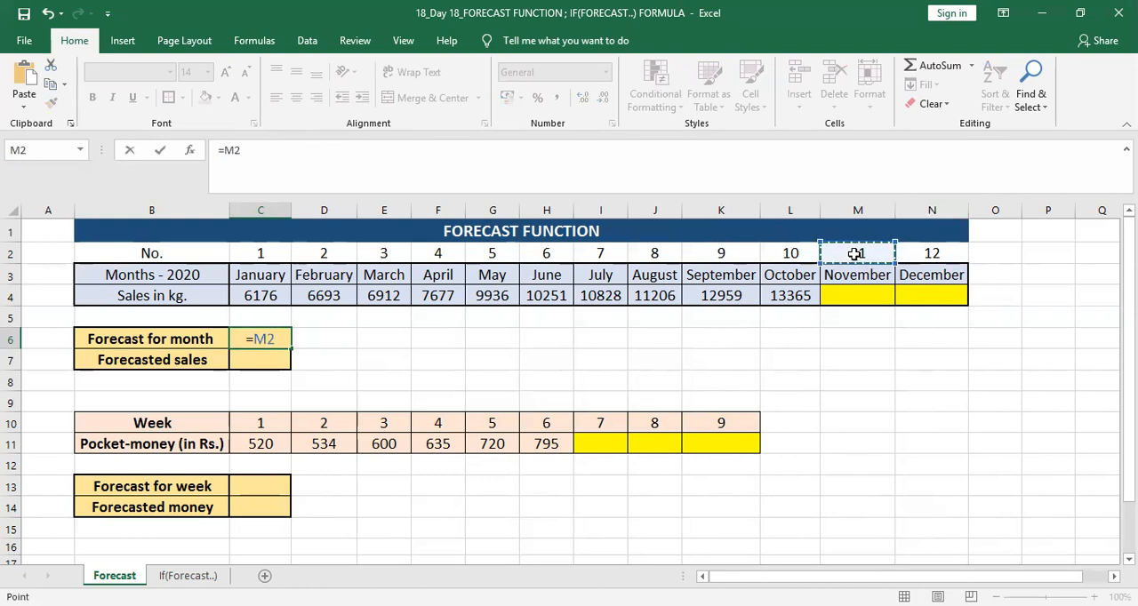
key("Return")
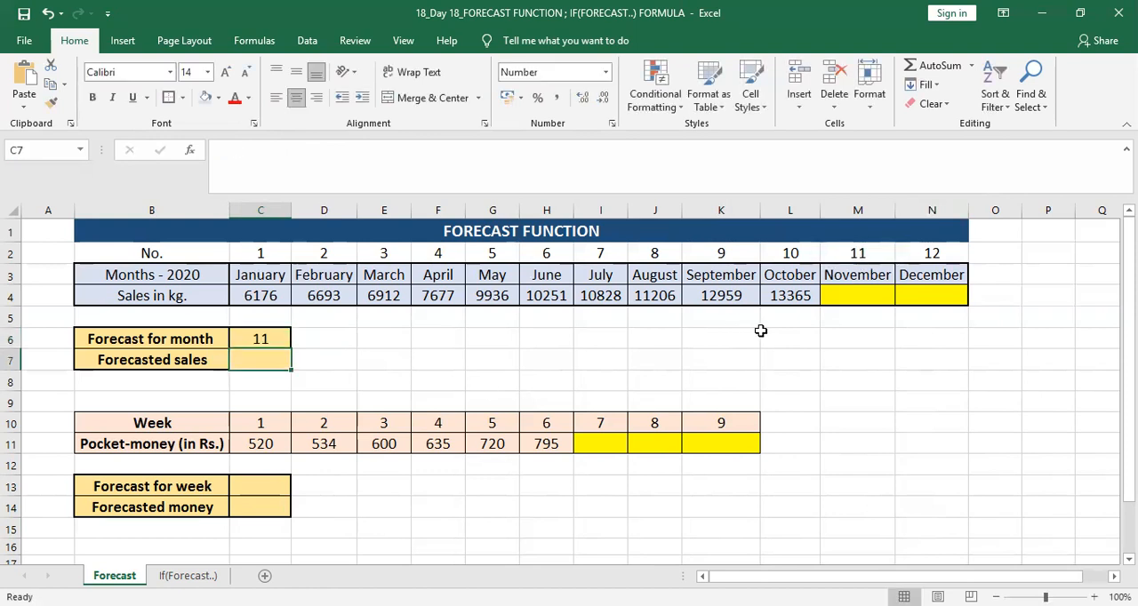
left_click(268, 339)
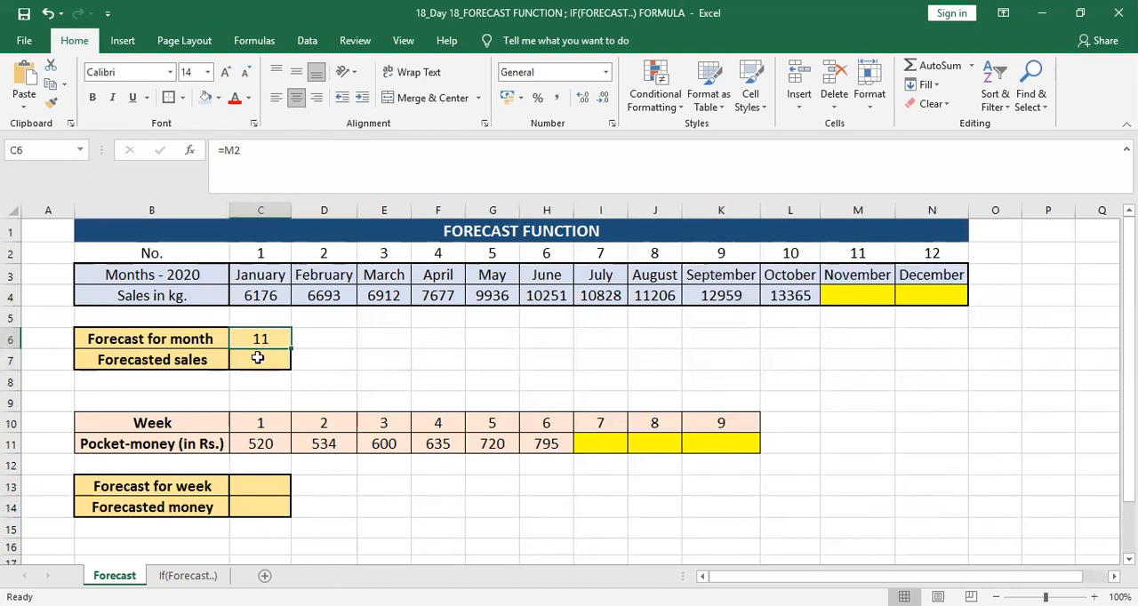
Step: Begin a FORECAST formula in the forecasted sales cell C7 with C6 as the x argument
left_click(258, 358)
type("=")
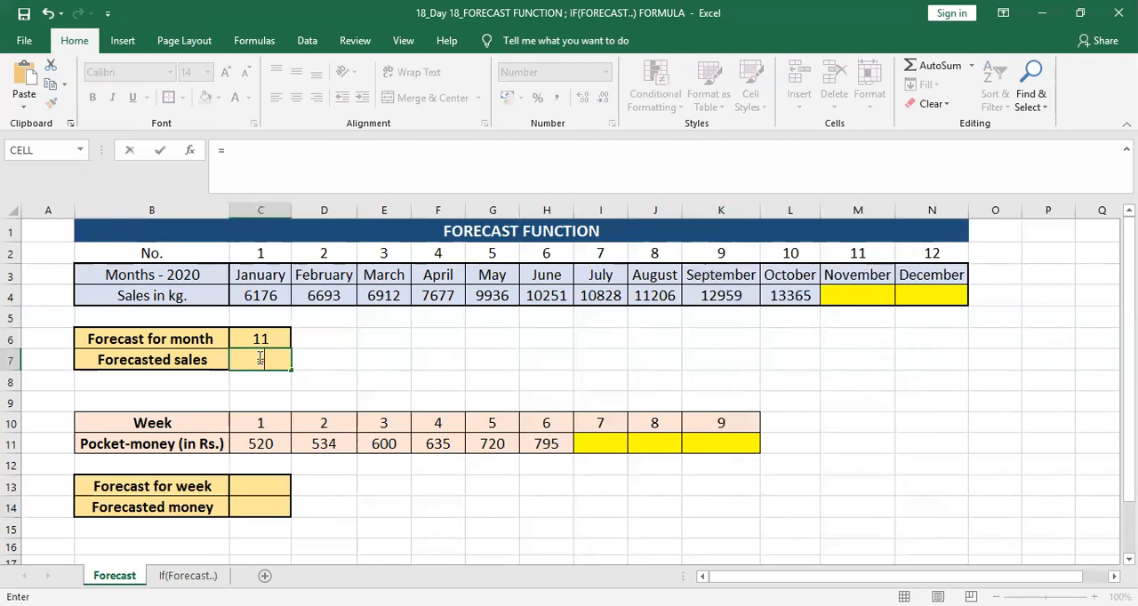
type("FORE")
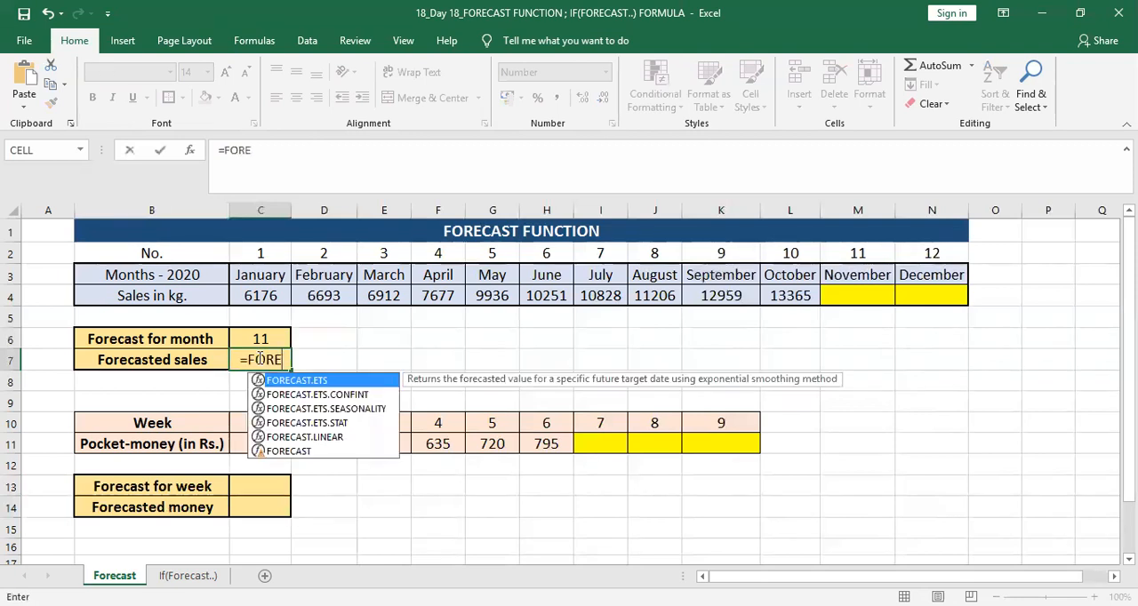
key("Down")
key("Down")
key("Down")
key("Down")
key("Down")
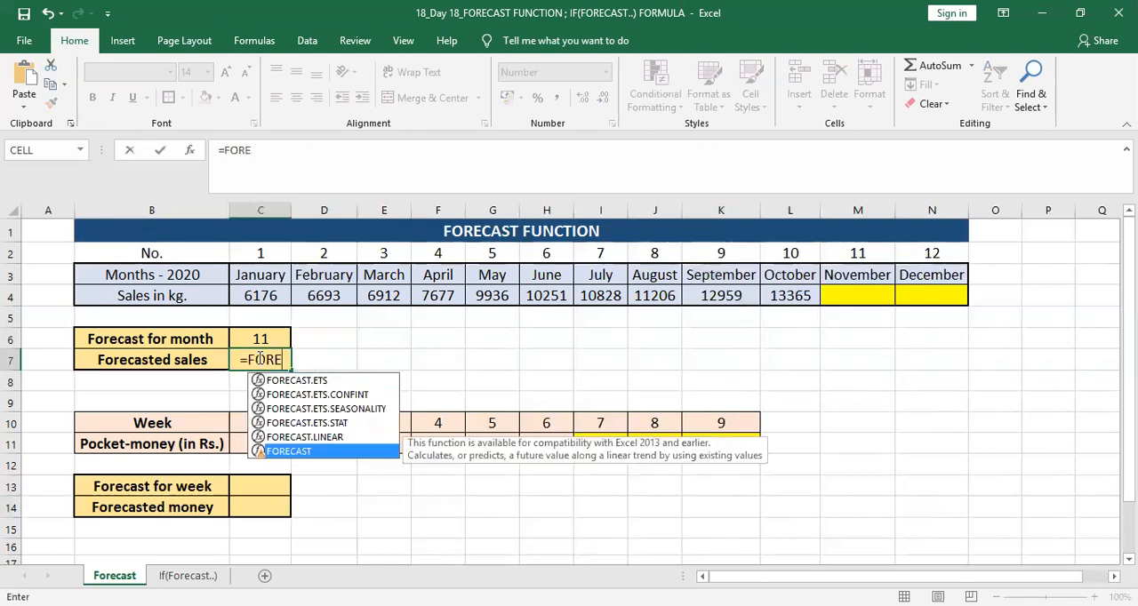
key("Tab")
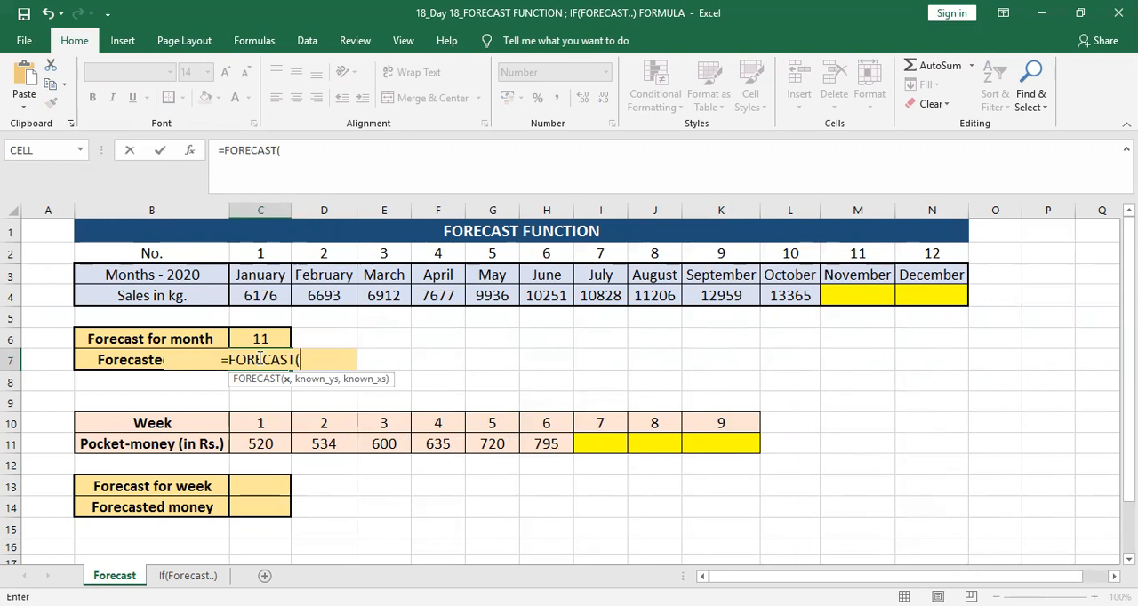
key("Up")
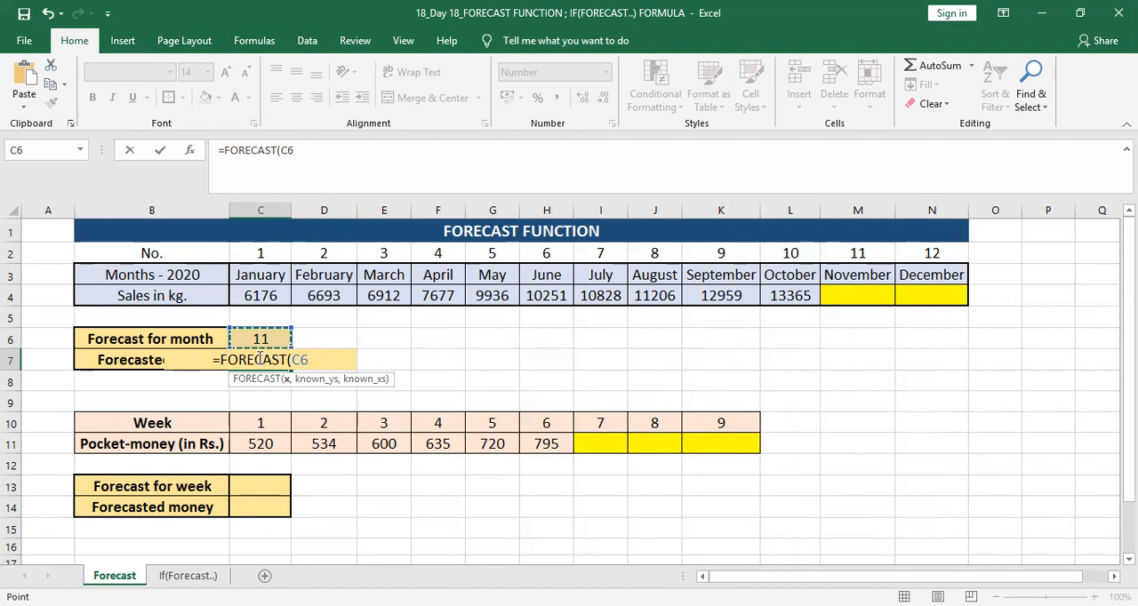
type(",")
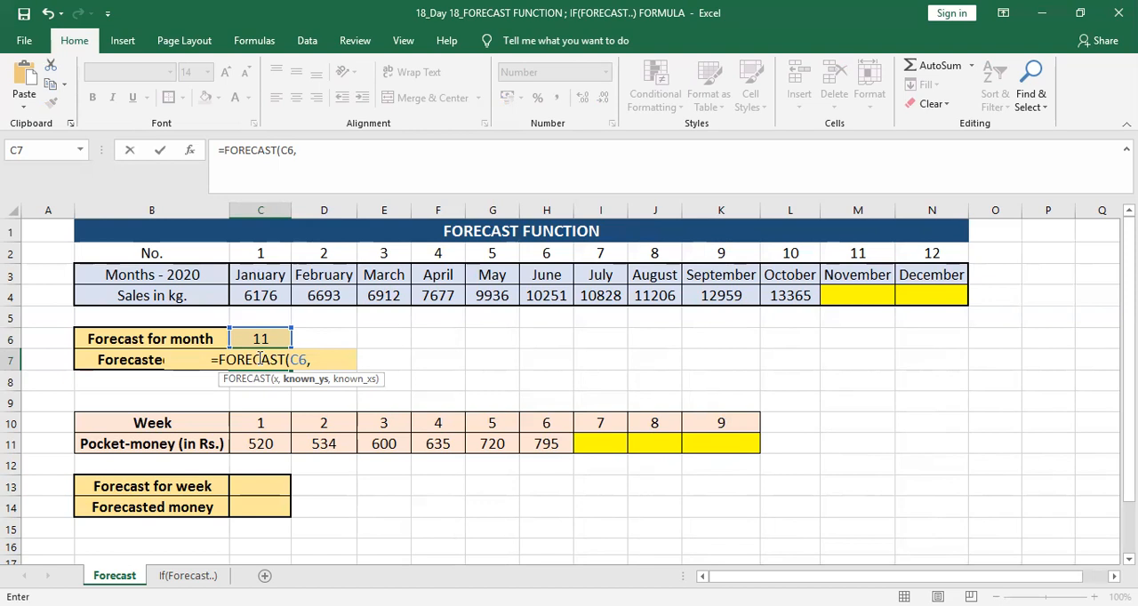
Step: Set the formula's known_ys to the January–October sales as the absolute range $C$4:$L$4
key("Up")
key("Up")
key("Up")
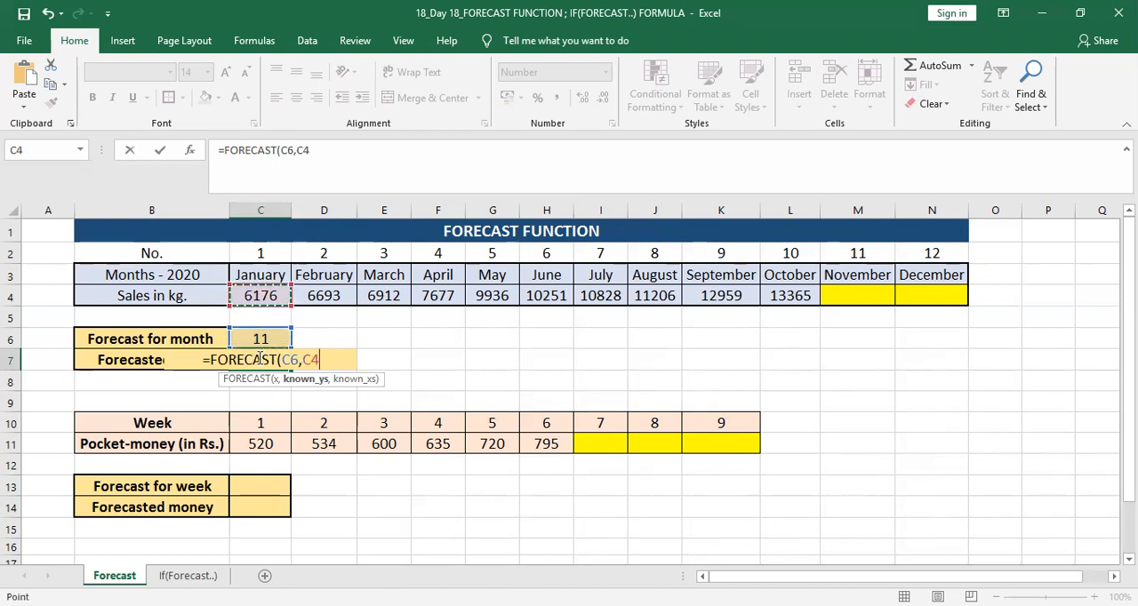
key("ctrl+shift+Right")
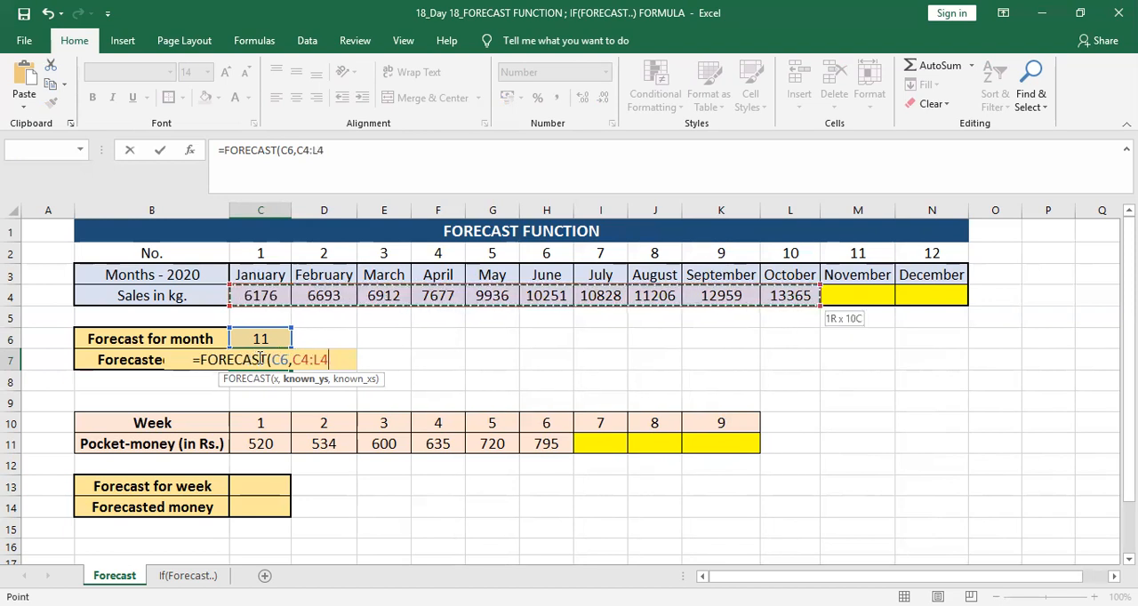
key("F4")
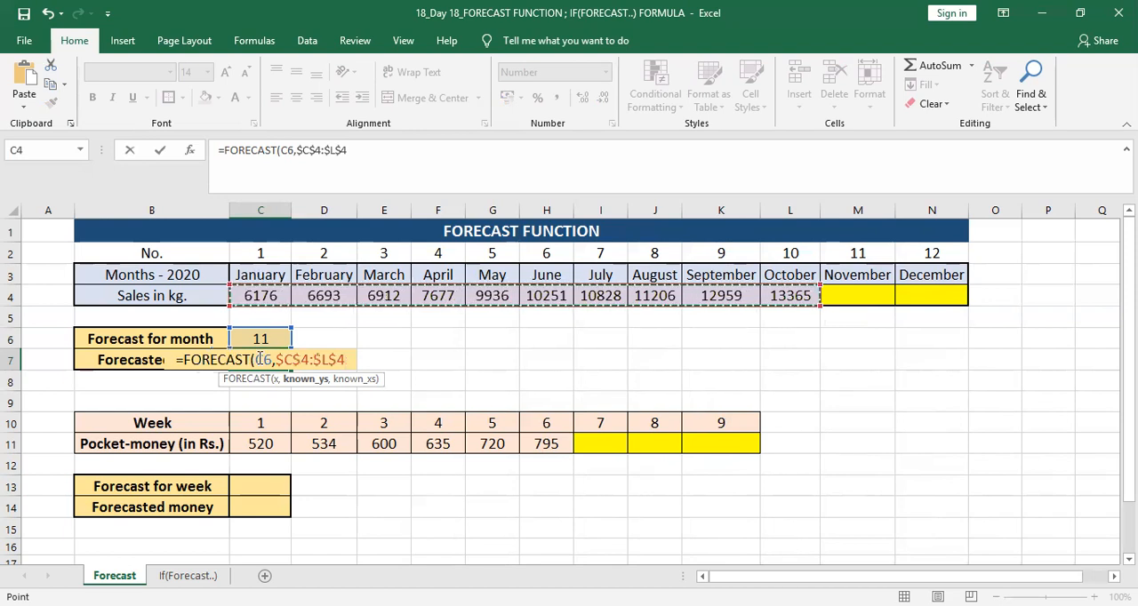
Step: Set known_xs to the month numbers $C$2:$L$2 and complete the FORECAST formula in C7
type(",")
key("Up")
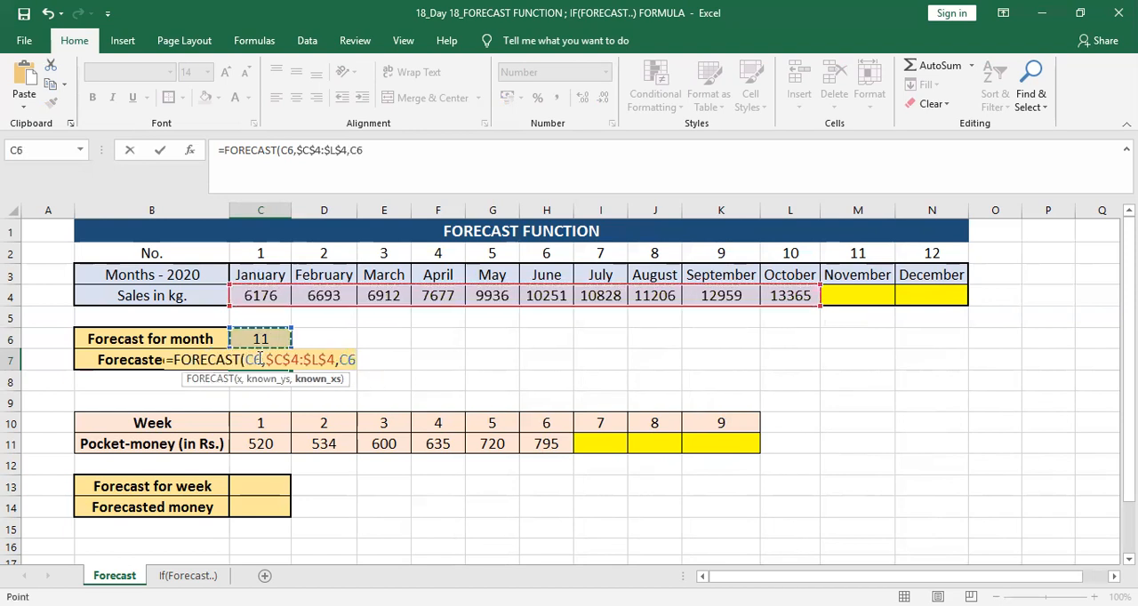
key("Up")
key("Up")
key("Up")
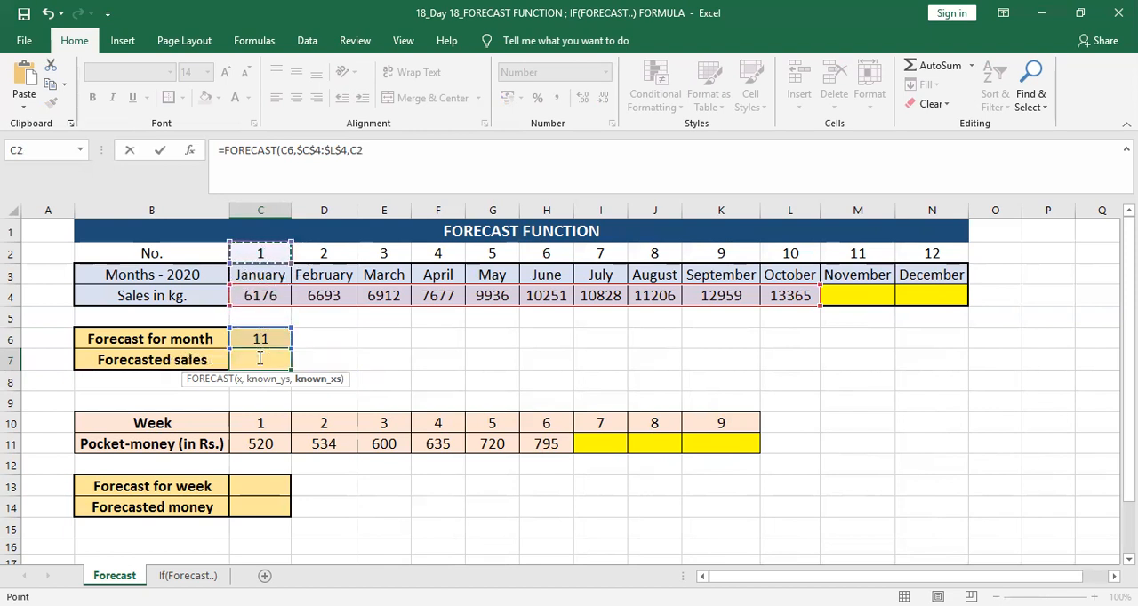
key("shift+Right")
key("shift+Right")
key("shift+Right")
key("shift+Right")
key("shift+Right")
key("shift+Right")
key("shift+Right")
key("shift+Right")
key("shift+Right")
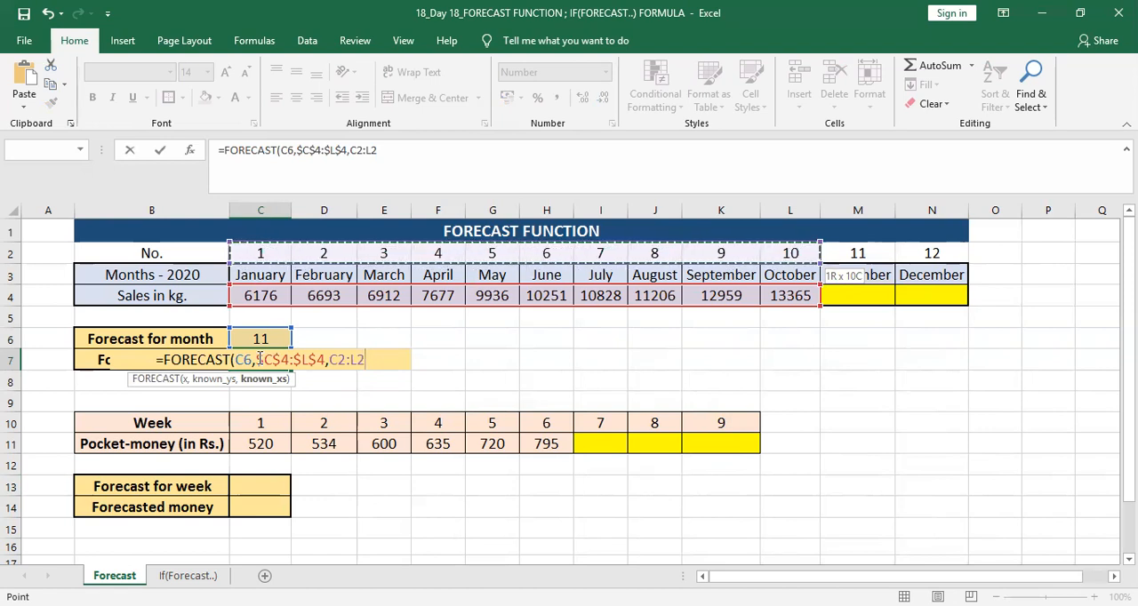
key("F4")
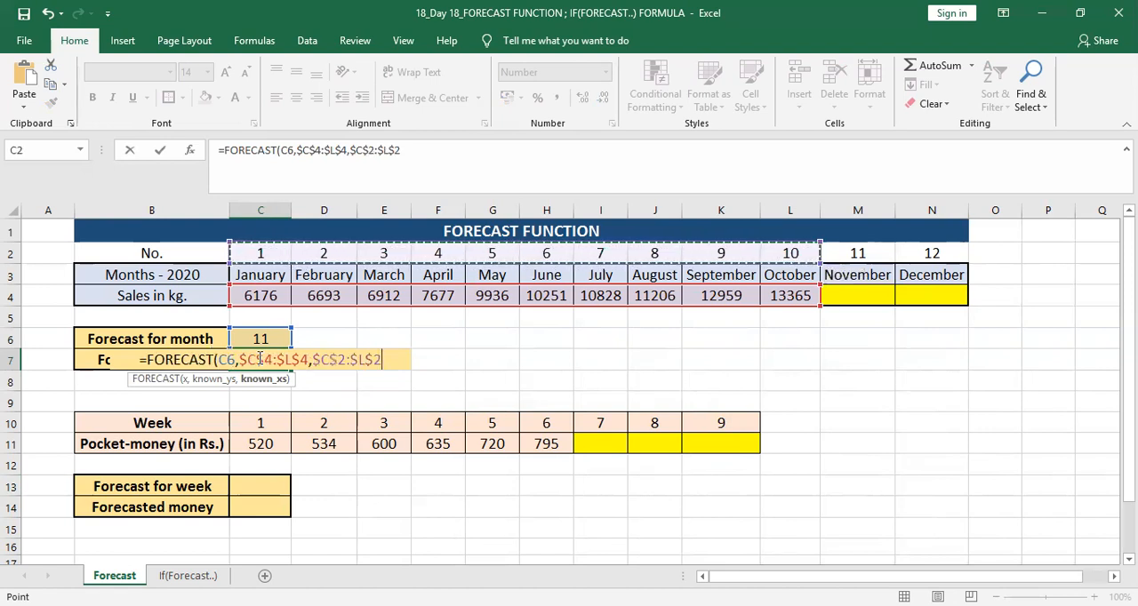
type(")")
key("Return")
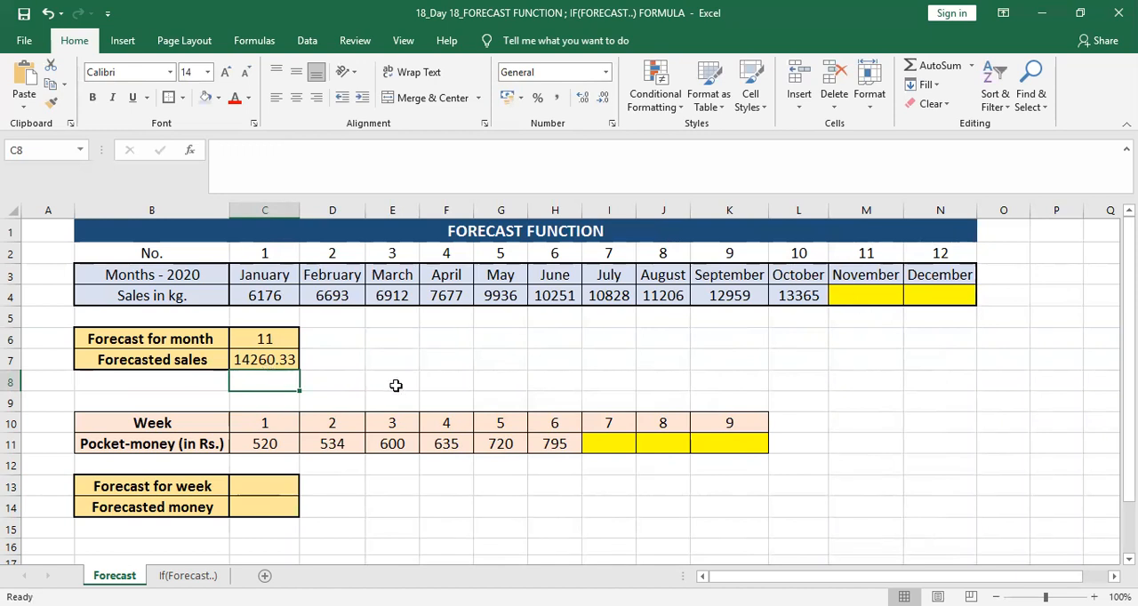
Step: Copy the forecasted sales from C7 and paste it as values only into November's sales cell M4
left_click(265, 359)
key("ctrl+c")
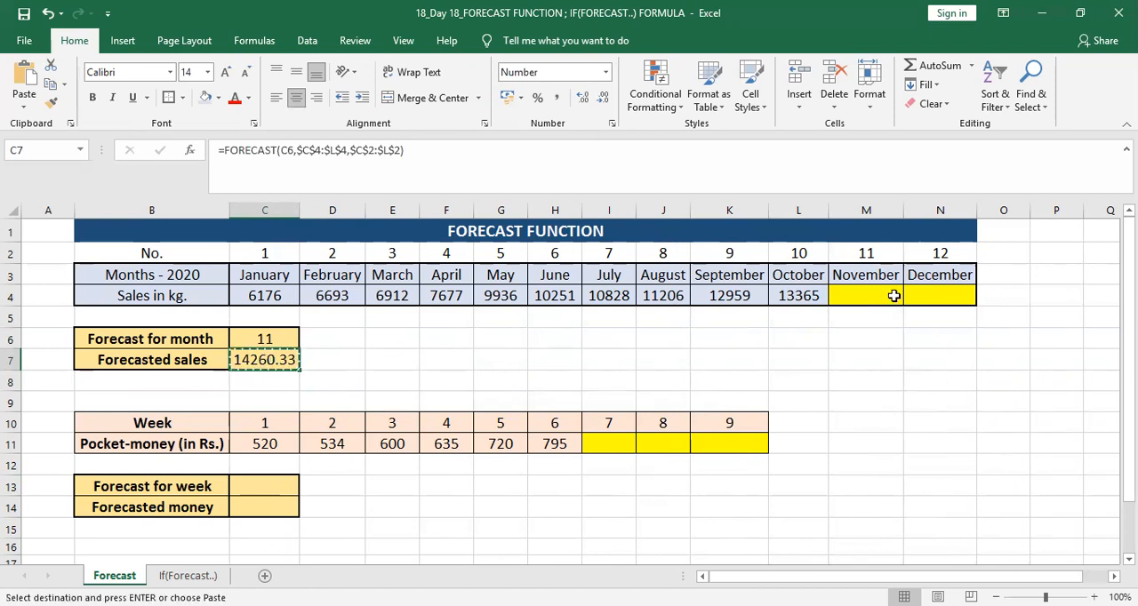
left_click(869, 296)
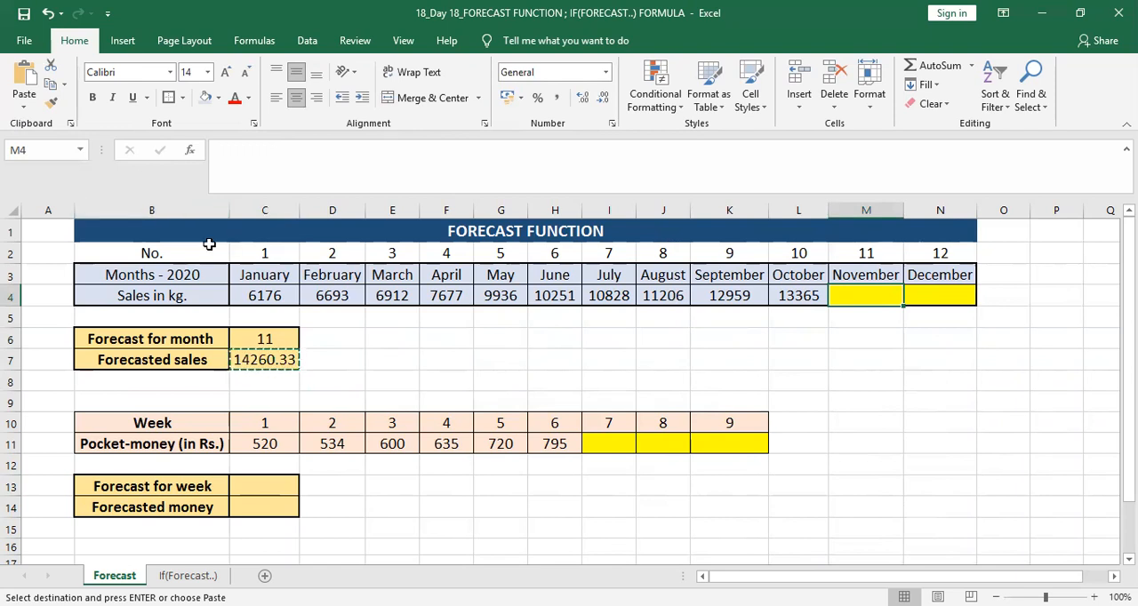
key("alt")
key("e")
key("s")
key("v")
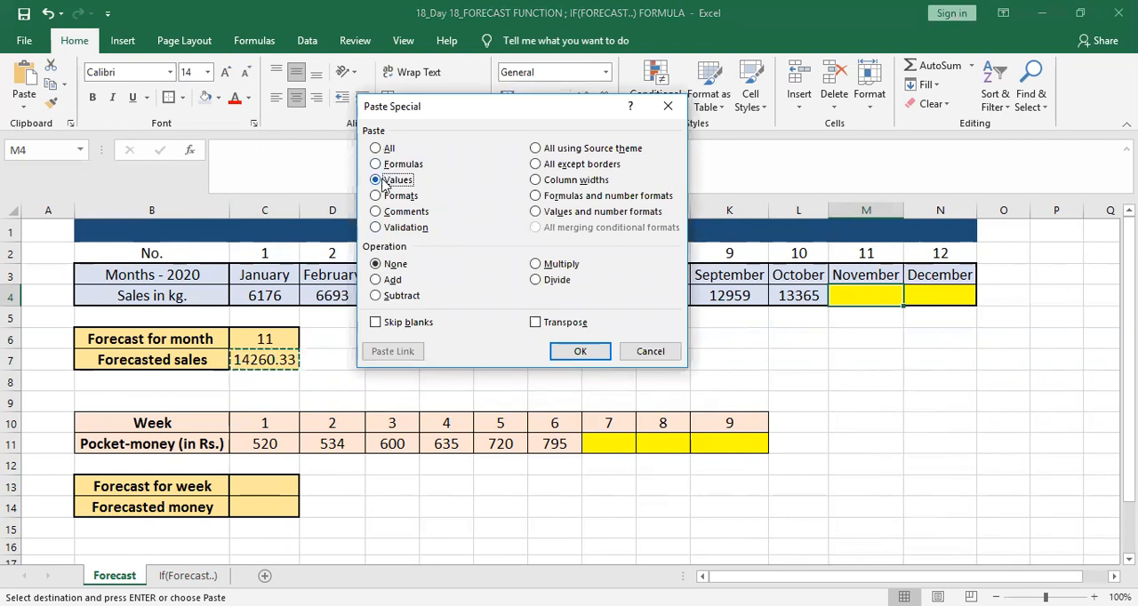
left_click(579, 354)
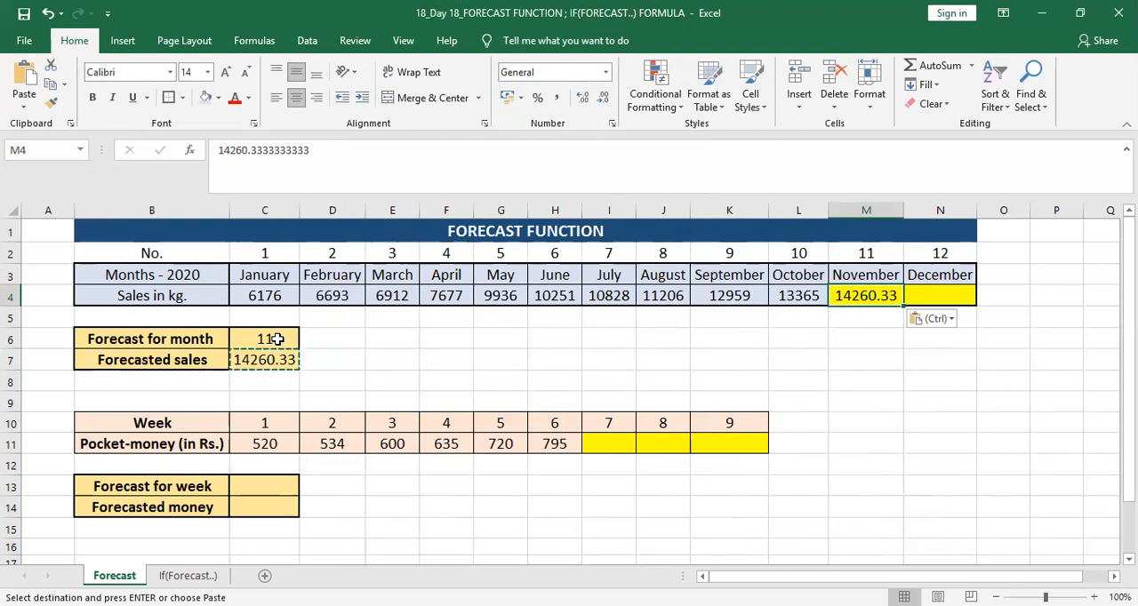
Step: Link the forecast month in C6 to December's number with the formula =N2
left_click(277, 338)
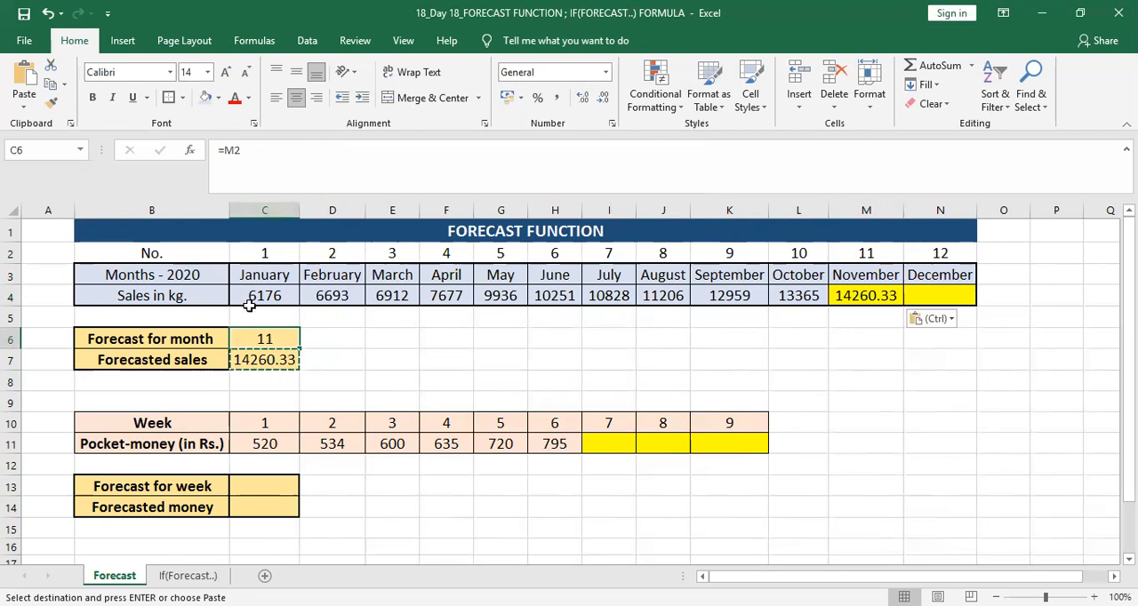
type("=")
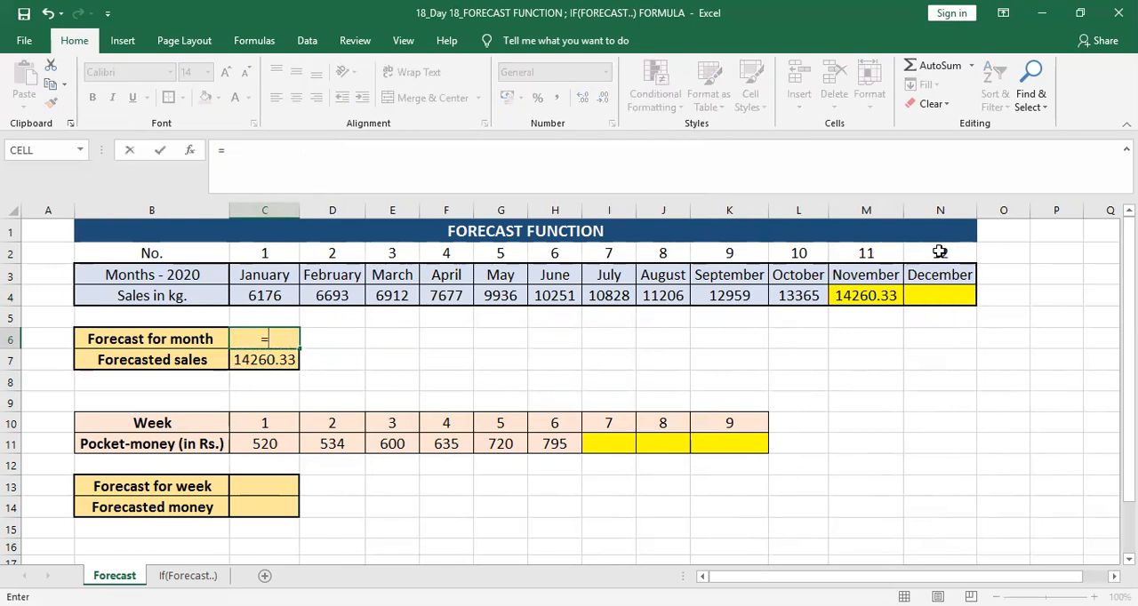
left_click(939, 252)
key("Return")
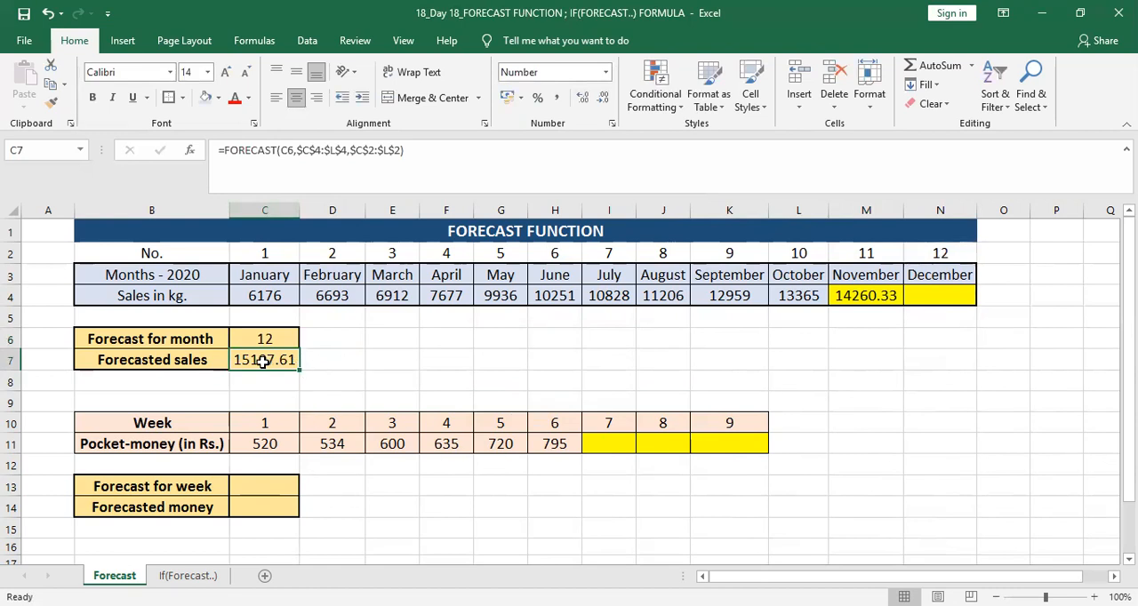
Step: Copy the forecasted sales from C7 and paste it as values only into December's sales cell N4, ending copy mode
key("ctrl+c")
key("Right")
key("Right")
key("Right")
key("Right")
key("Right")
key("Right")
key("Right")
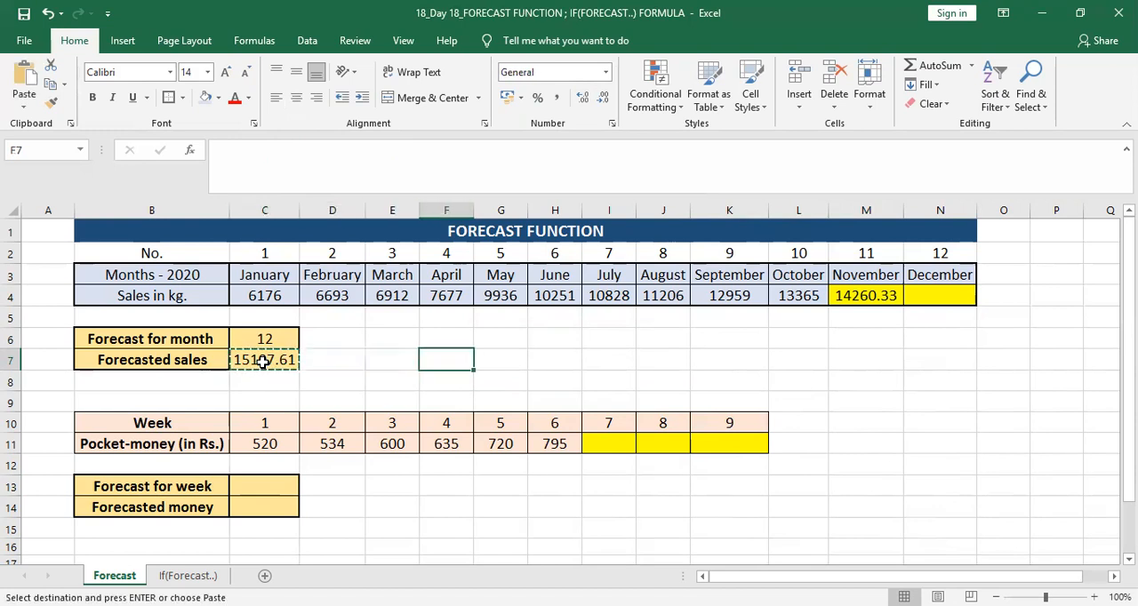
key("Up")
key("Up")
key("Up")
key("Right")
key("Right")
key("Right")
key("Right")
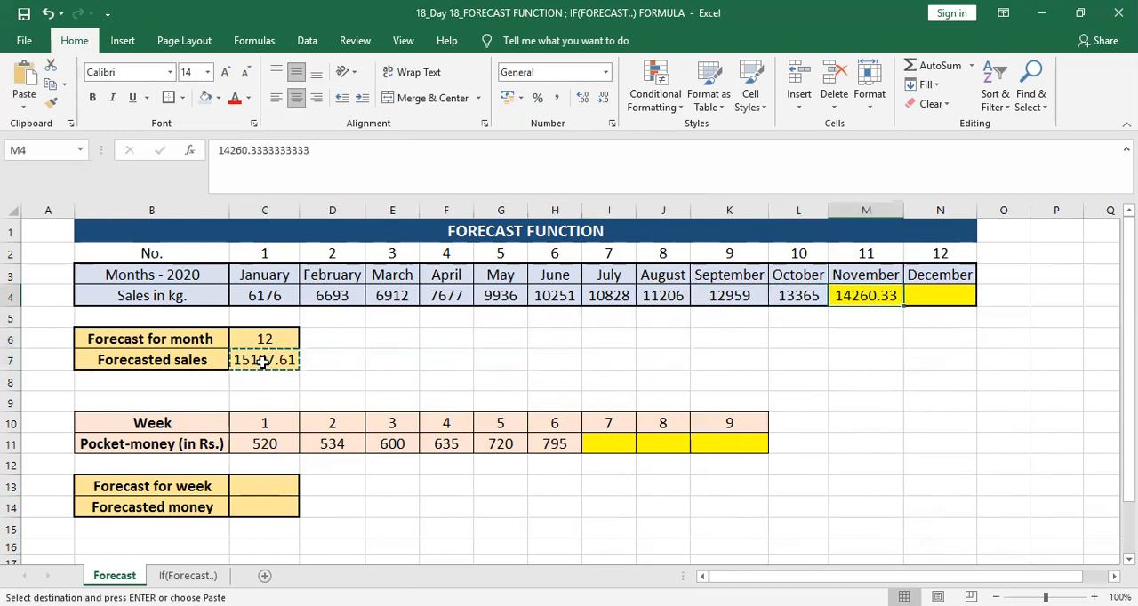
left_click(24, 104)
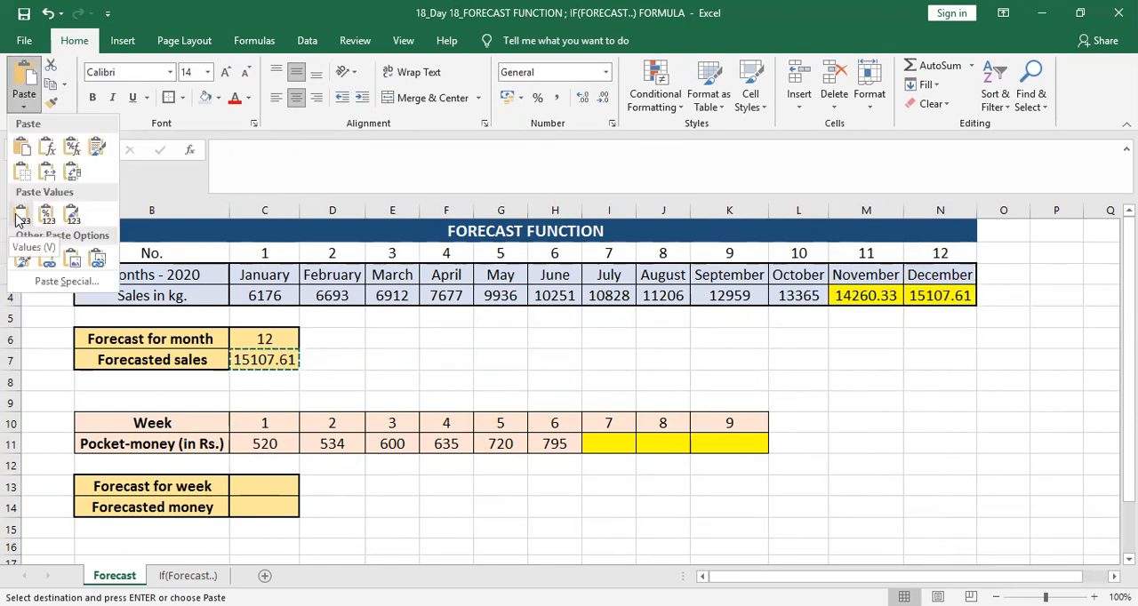
left_click(23, 220)
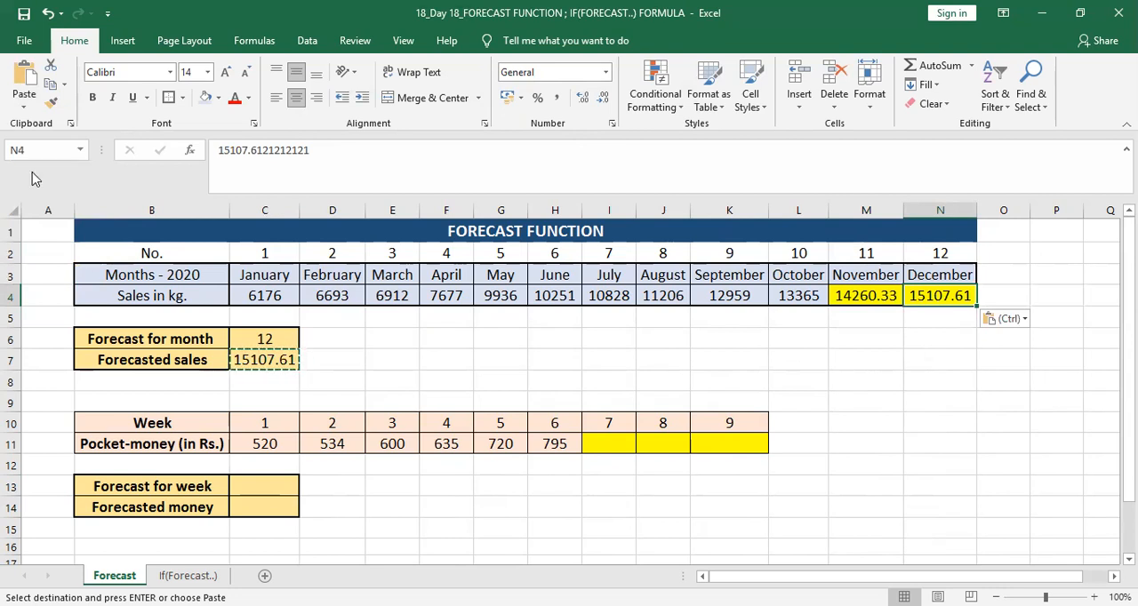
left_click(24, 108)
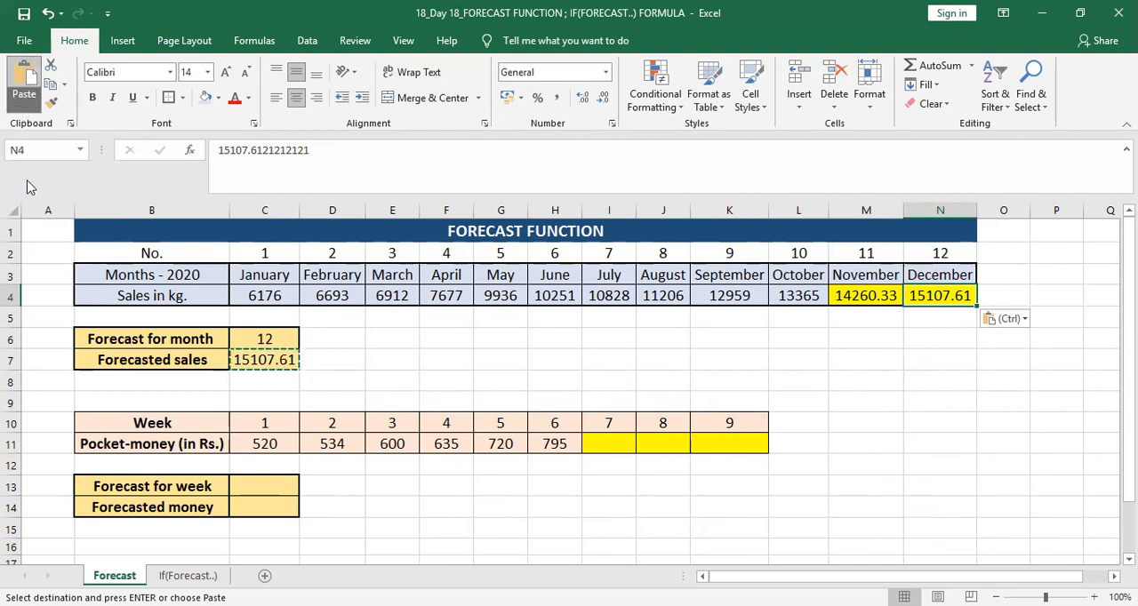
left_click(874, 353)
key("Escape")
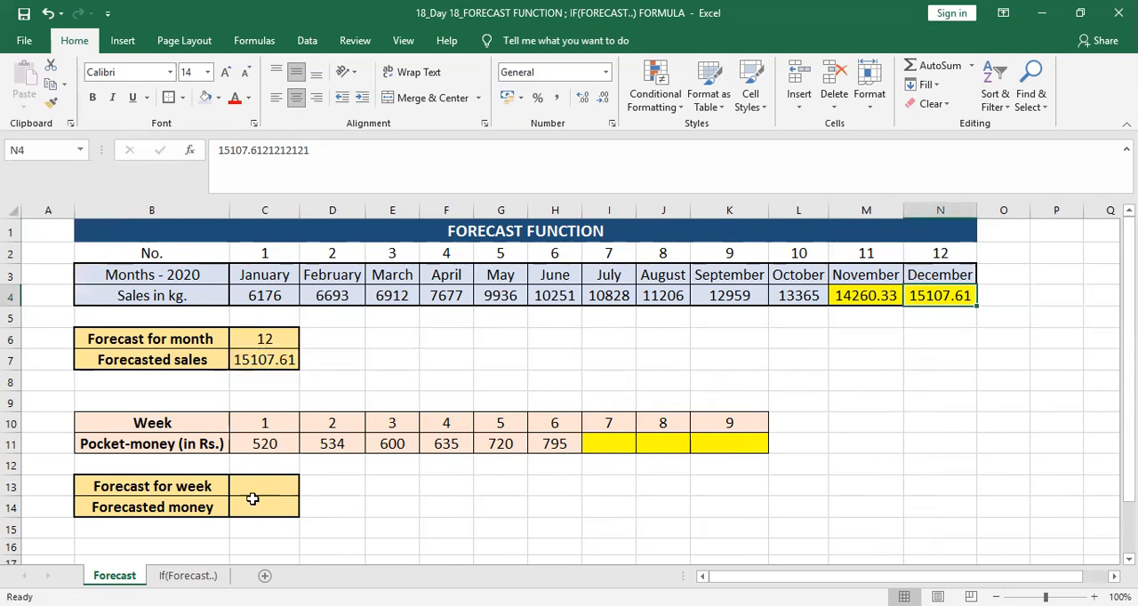
Step: Enter the forecast weeks 7, 8 and 9 in cells C13, D13 and E13
left_click(268, 484)
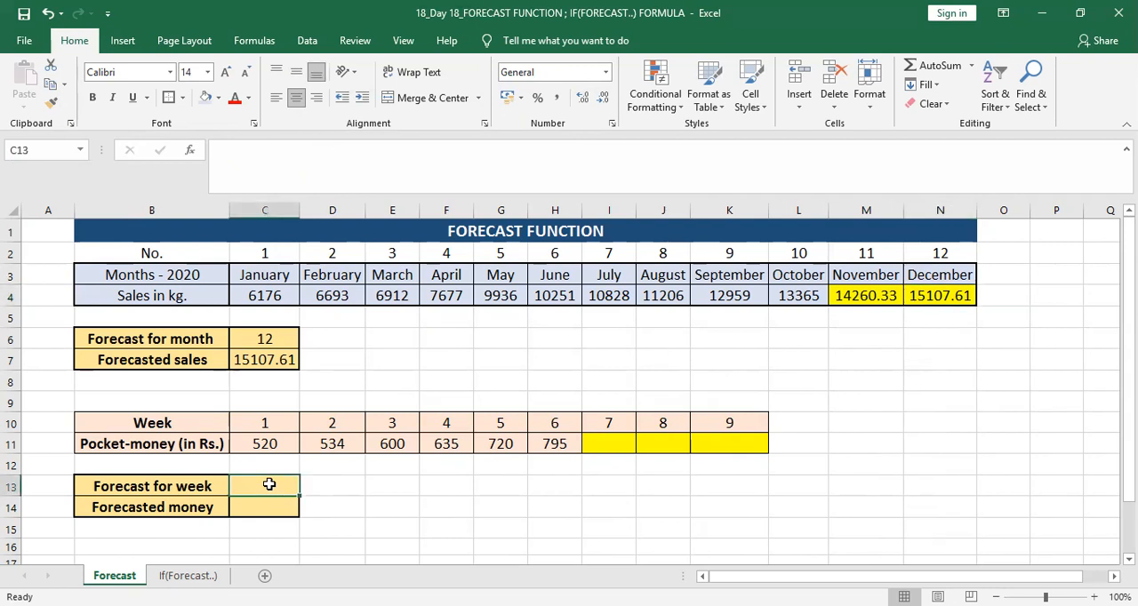
type("7")
key("Tab")
type("8")
key("Tab")
type("9")
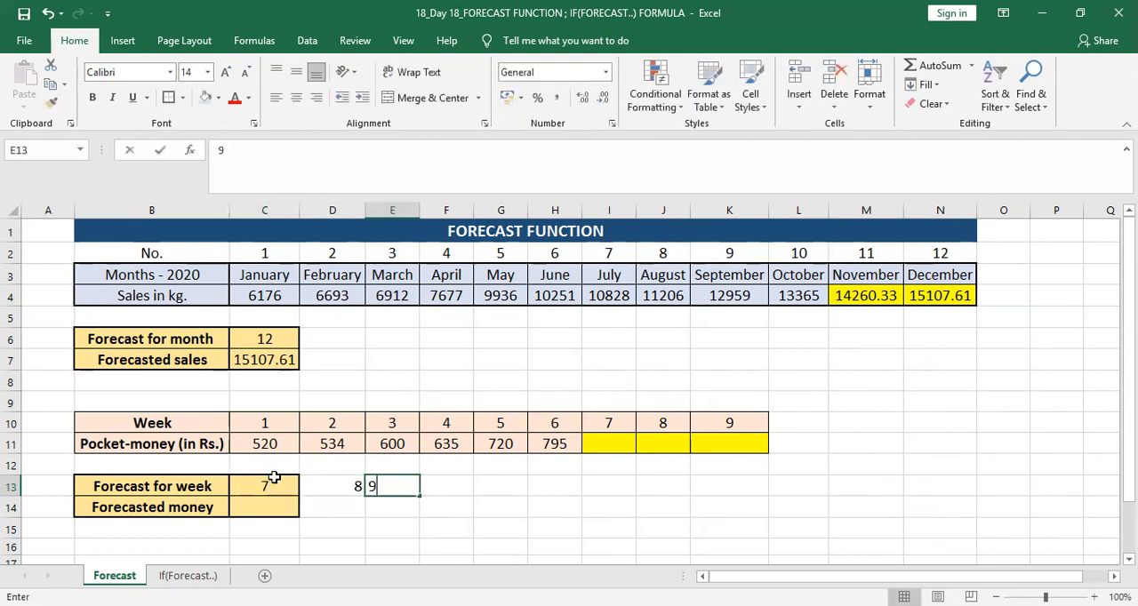
key("Return")
Step: Begin a FORECAST formula in the forecasted money cell C14 with C13 as the x argument
key("Left")
key("Left")
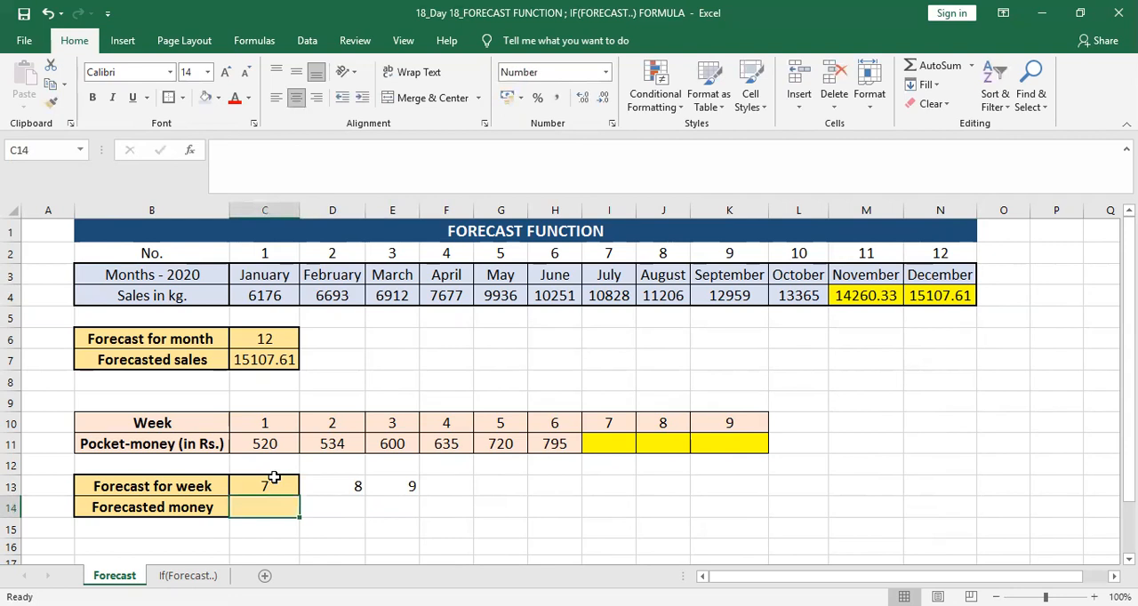
type("=")
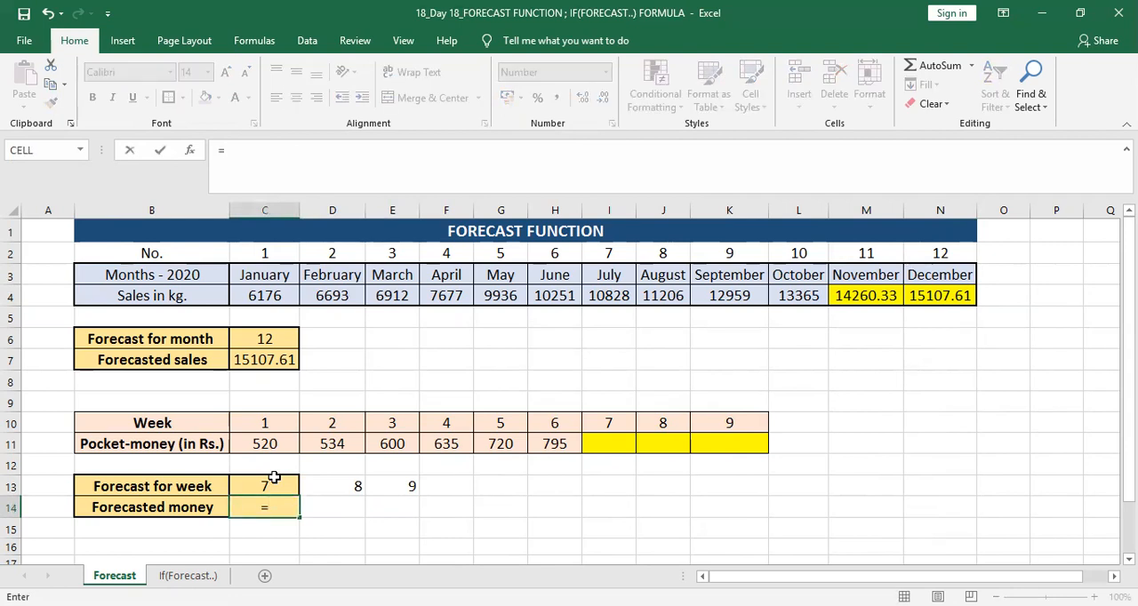
type("FOR")
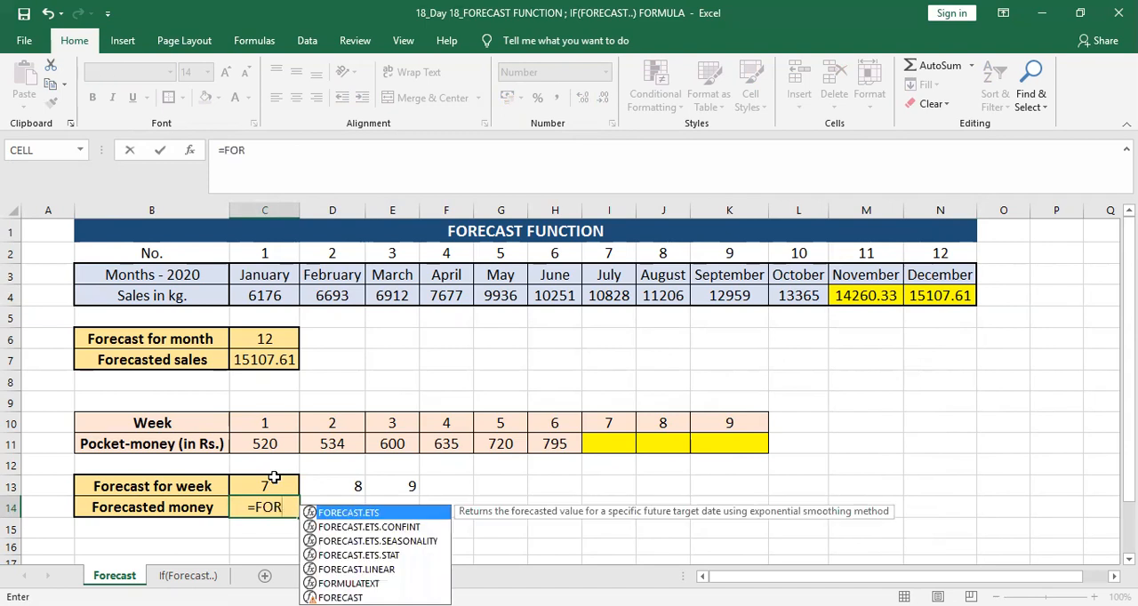
type("ECAST(")
left_click(274, 480)
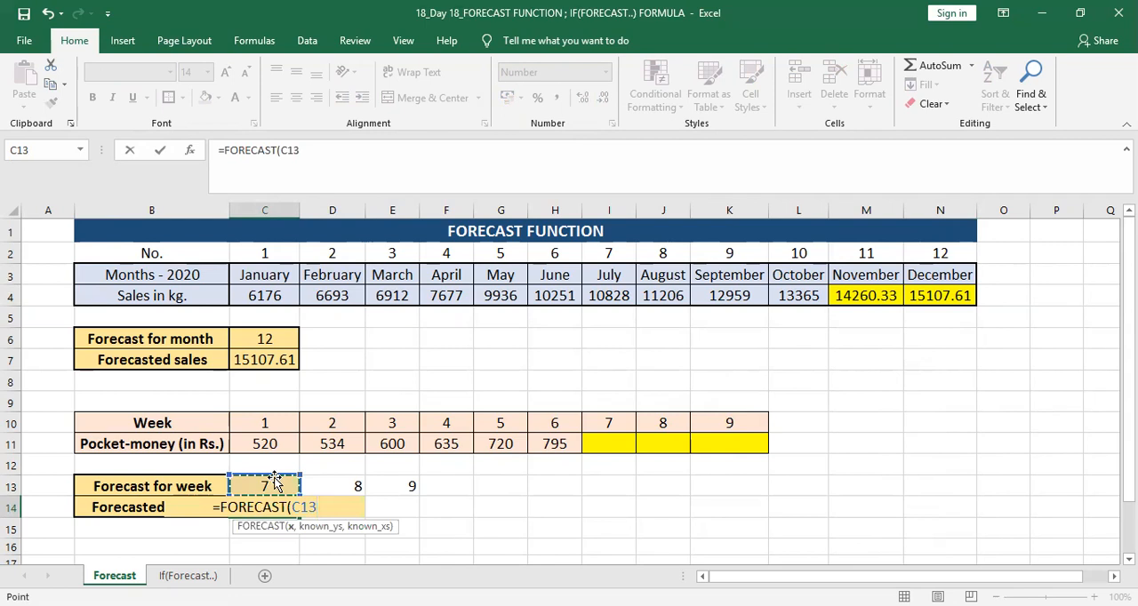
type(",")
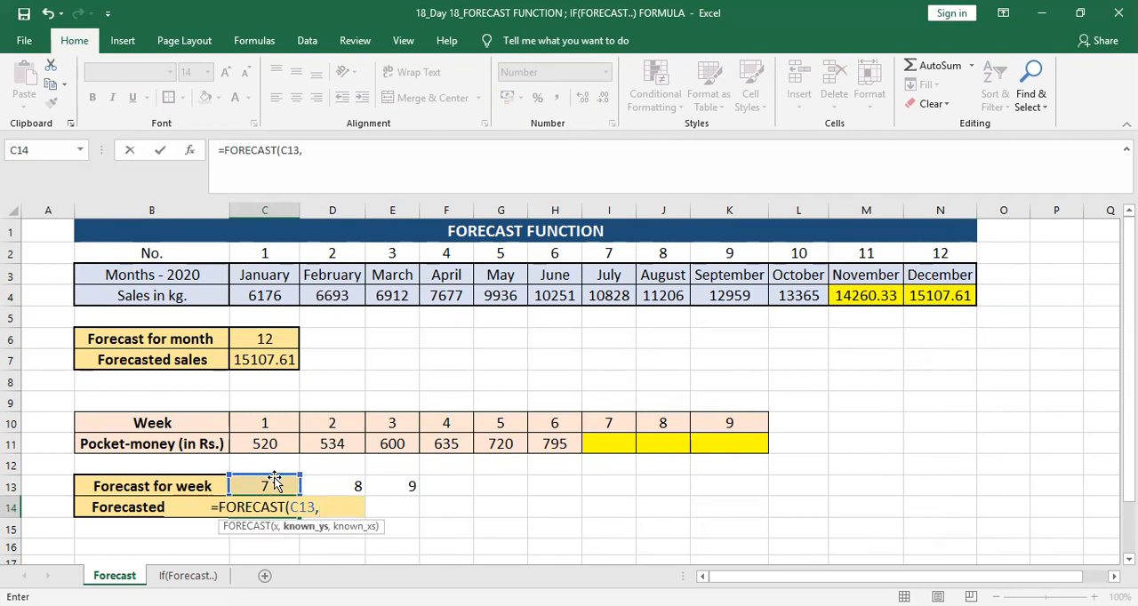
Step: Set the formula's known_ys to the pocket money of weeks 1–6 as the absolute range $C$11:$H$11
left_click(274, 481)
key("Up")
key("Up")
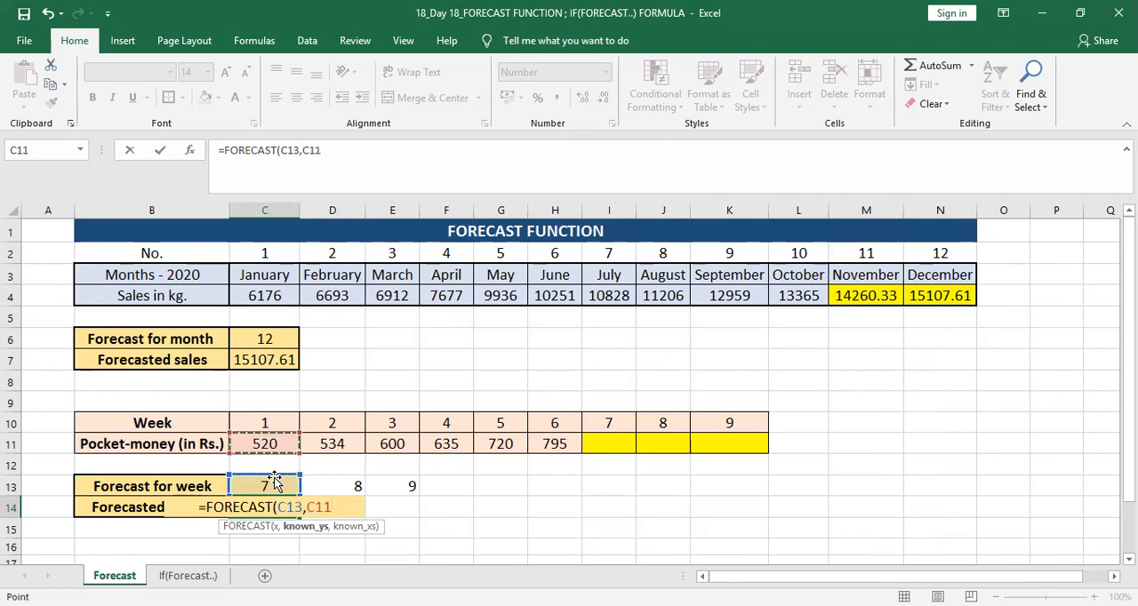
key("ctrl+shift+Right")
key("F4")
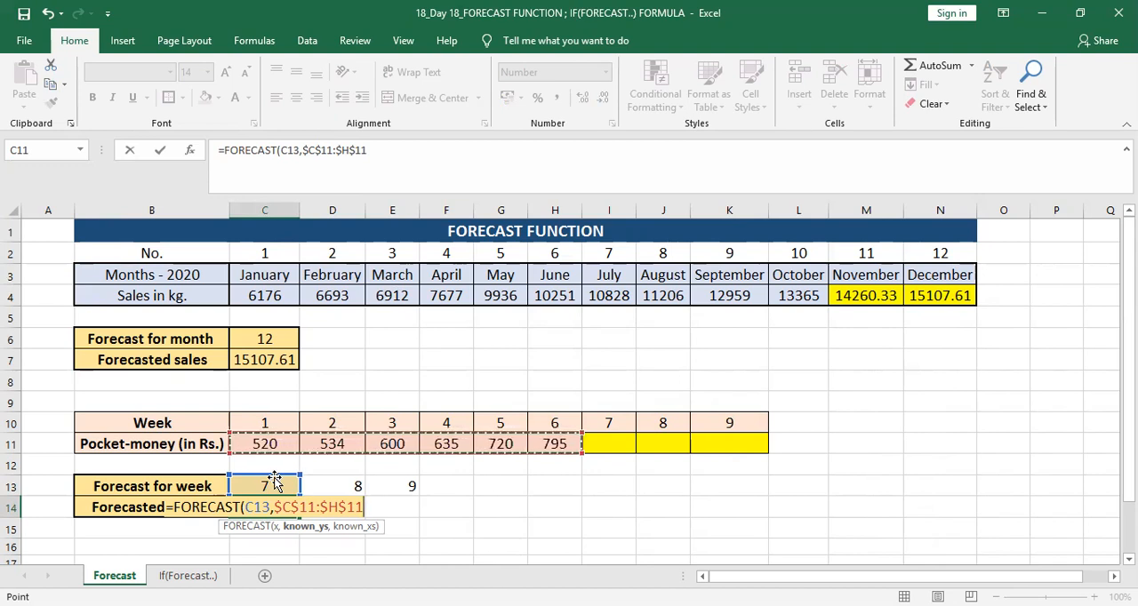
key("Up")
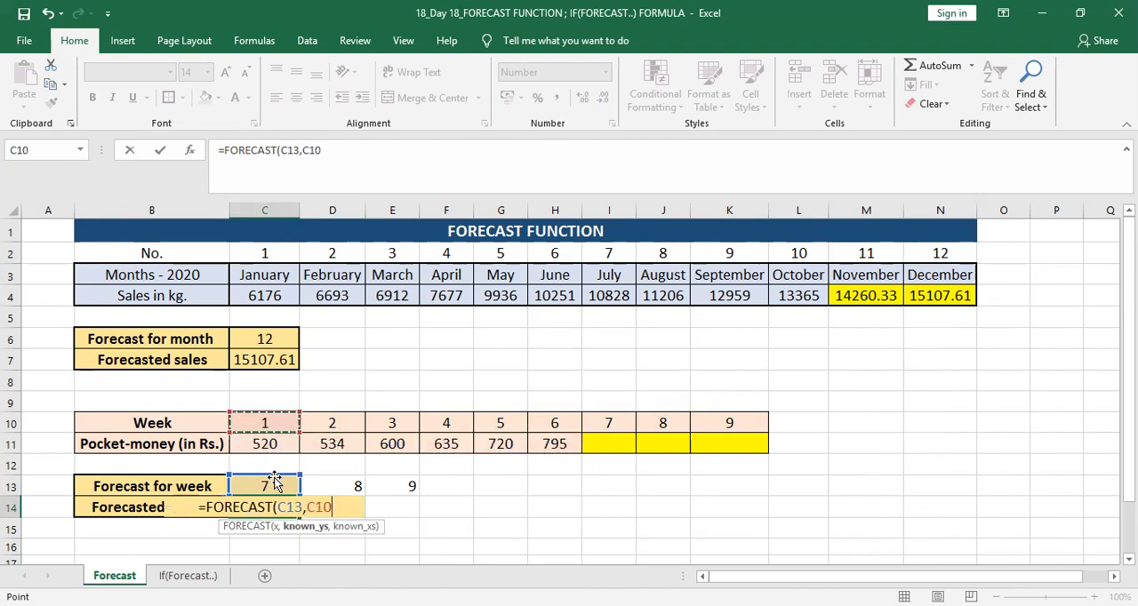
key("Down")
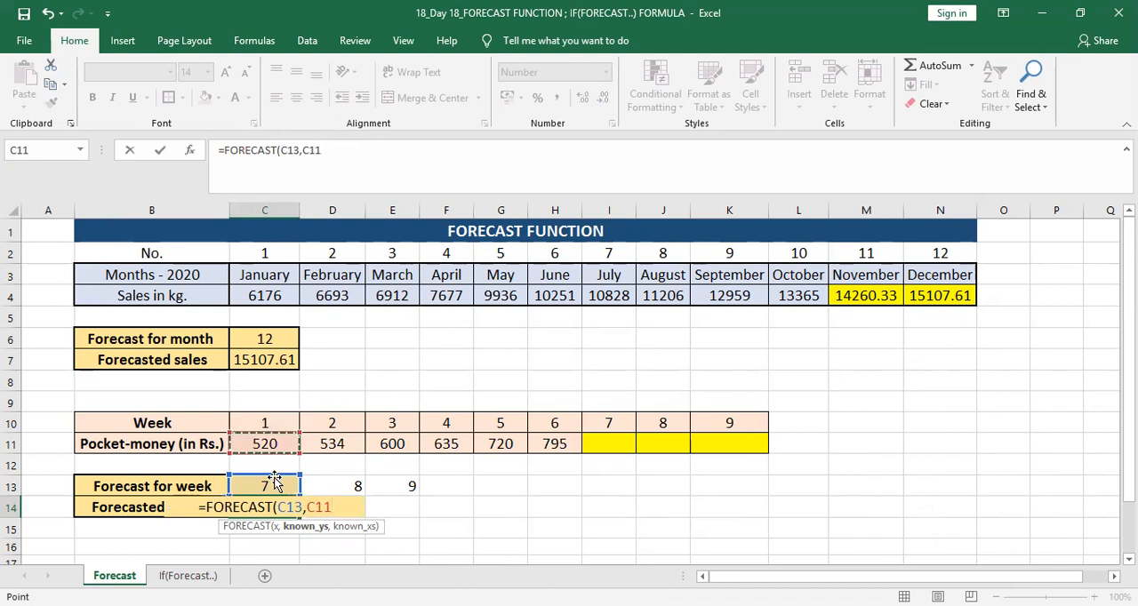
key("shift+Right")
key("shift+Right")
key("shift+Right")
key("shift+Right")
key("shift+Right")
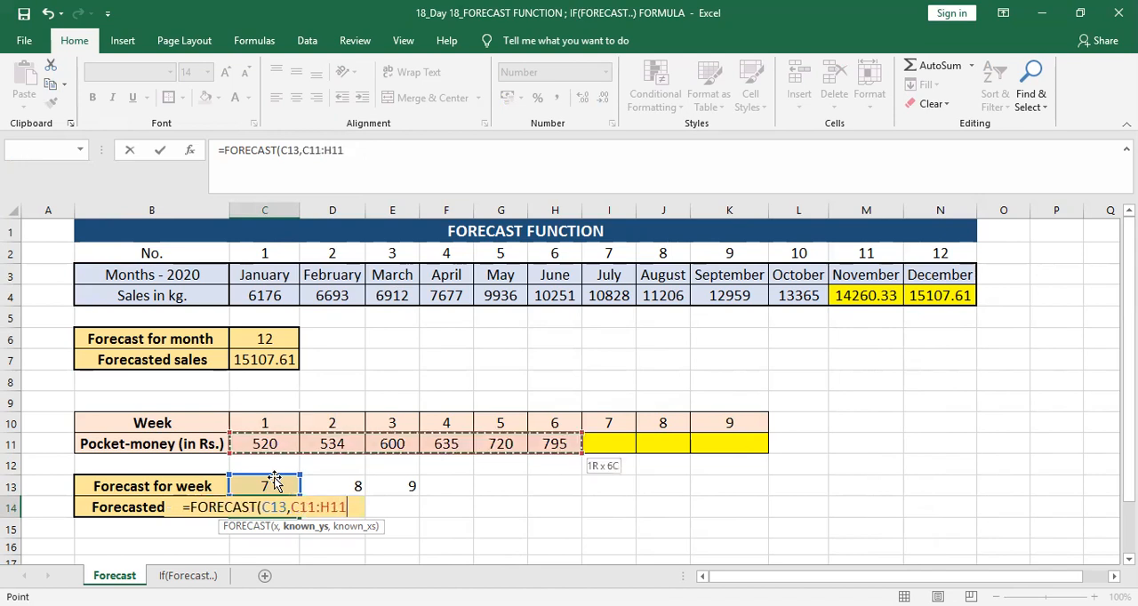
key("F4")
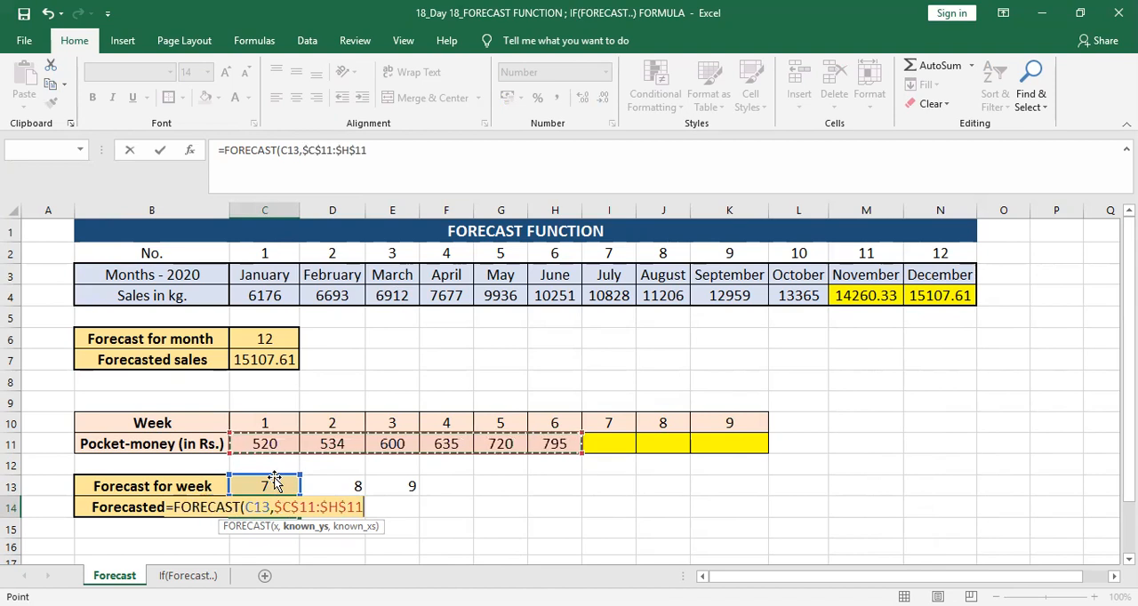
Step: Set known_xs to the week numbers $C$10:$H$10 and complete the FORECAST formula in C14
type(",")
key("Up")
key("Up")
key("Up")
key("Up")
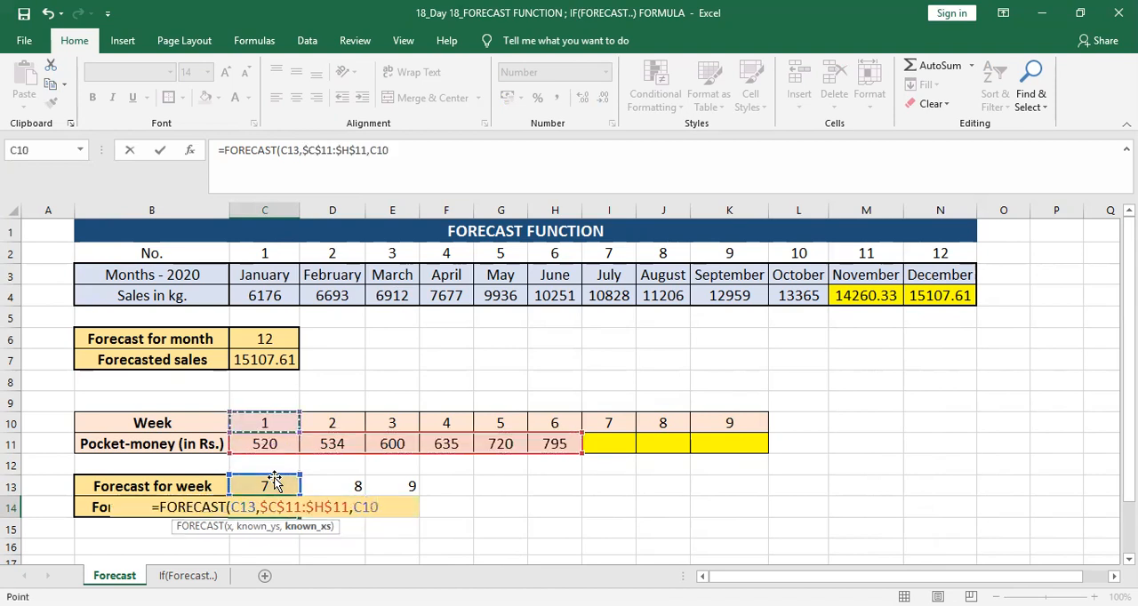
key("shift+Right")
key("shift+Right")
key("shift+Right")
key("shift+Right")
key("shift+Right")
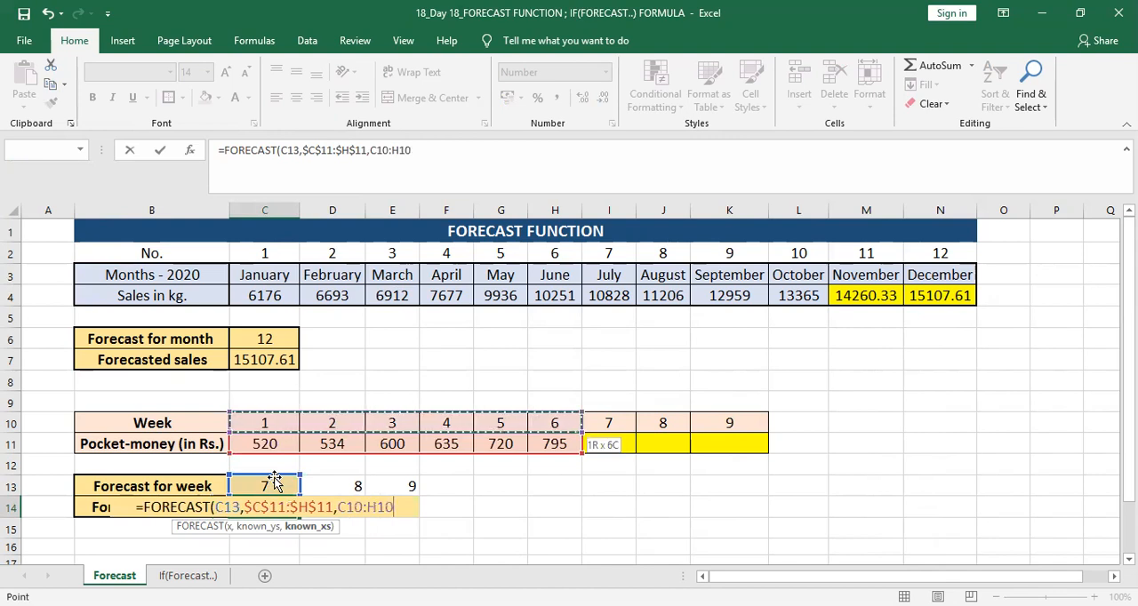
key("F4")
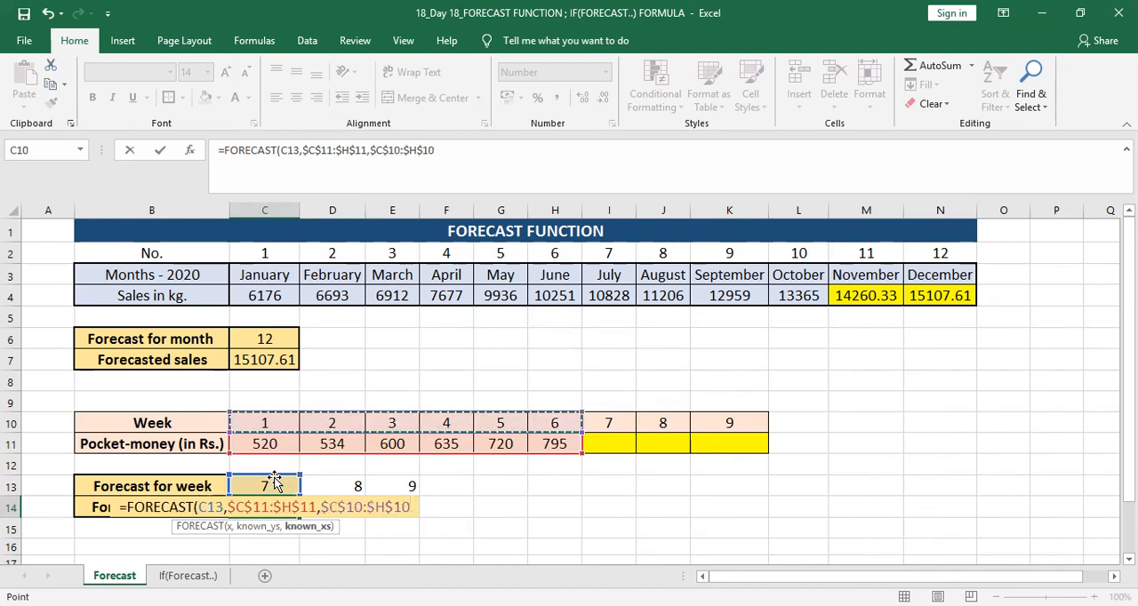
type(")")
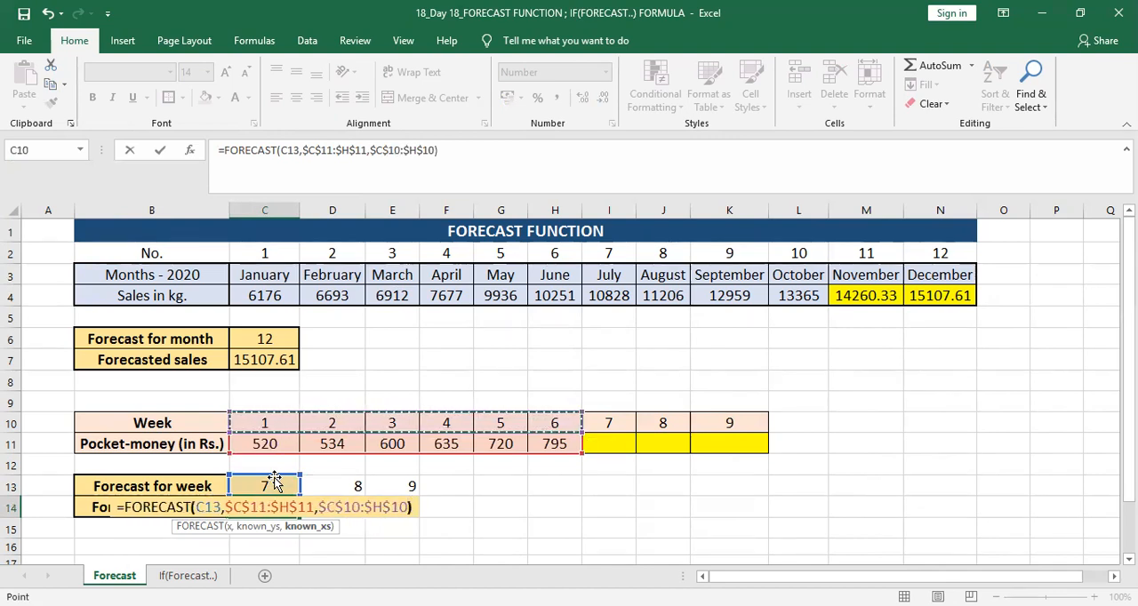
key("Return")
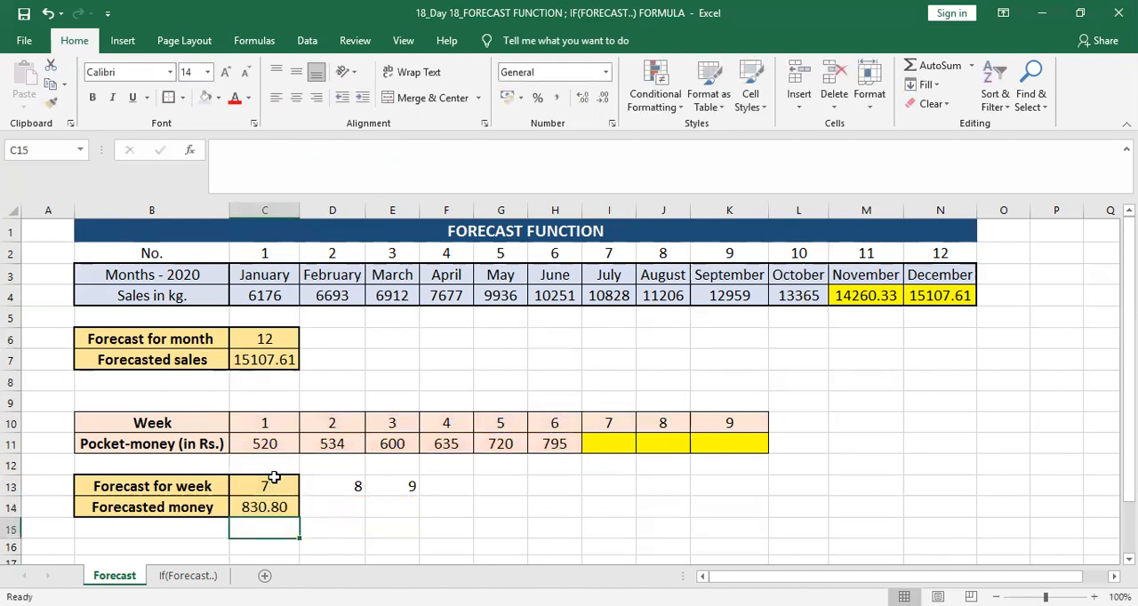
Step: Fill the FORECAST formula from C14 across to D14 and E14 for weeks 8 and 9
left_click(278, 507)
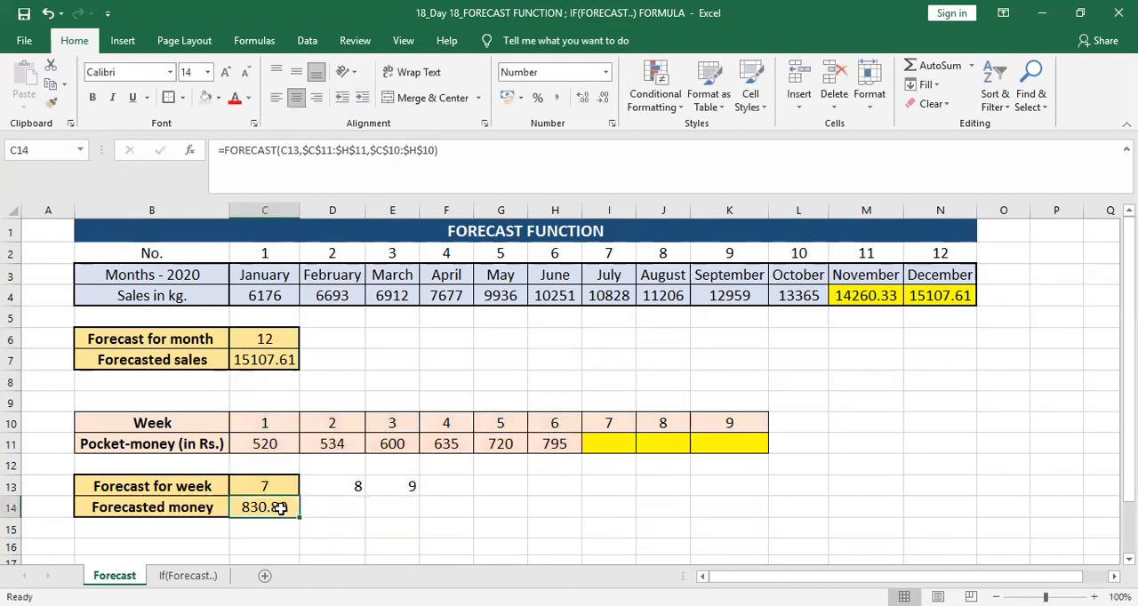
left_click_drag(299, 515, 427, 515)
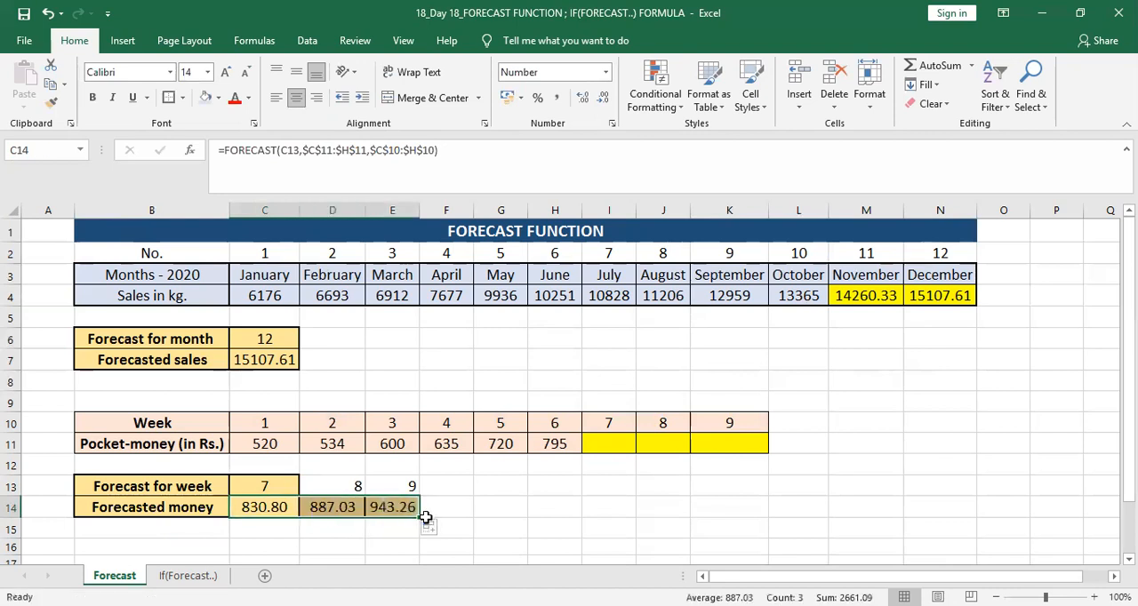
left_click(485, 527)
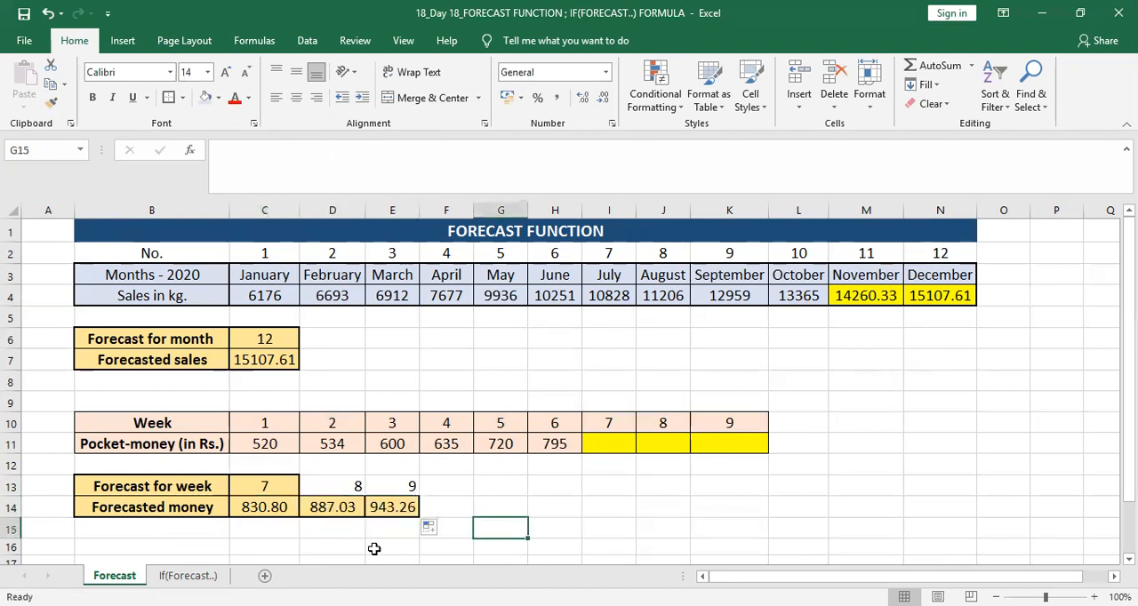
Step: Copy only the formatting of week cell C13 onto the week 8 and 9 cells D13:E13 using Paste Special Formats
left_click(282, 489)
mouse_move(298, 496)
left_mouse_down()
mouse_move(428, 498)
mouse_move(299, 490)
left_mouse_up()
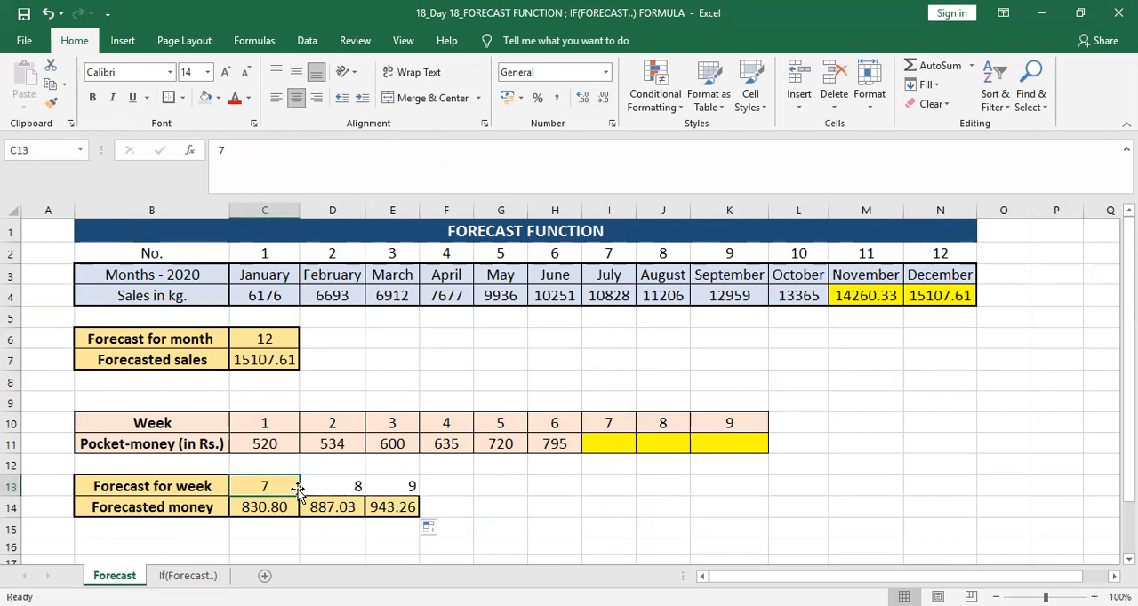
key("ctrl+c")
key("Right")
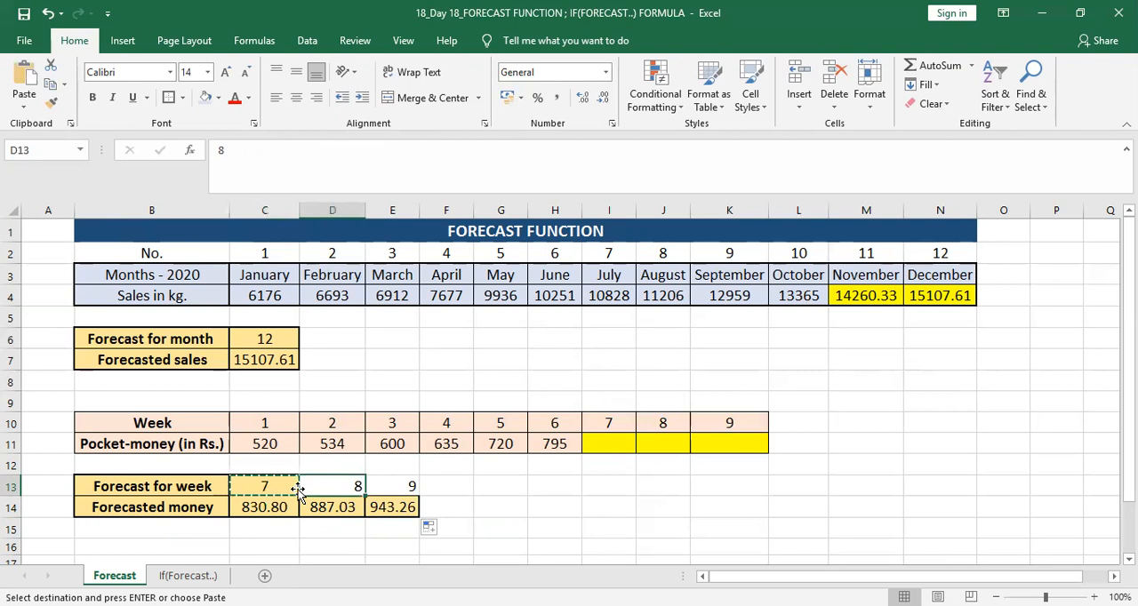
key("shift+Right")
key("alt")
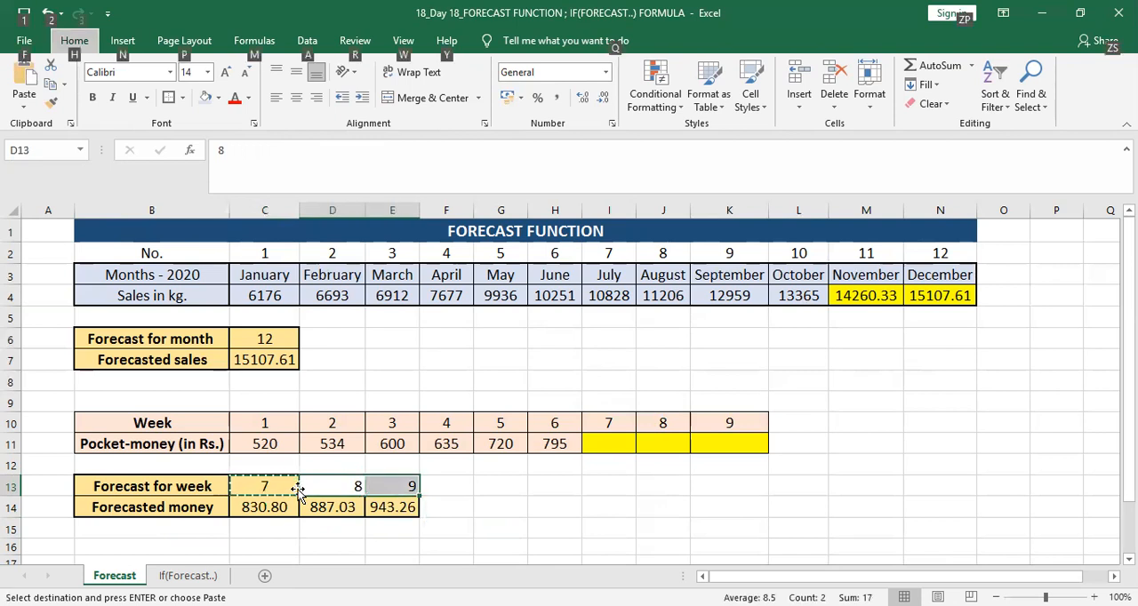
key("e")
key("s")
key("t")
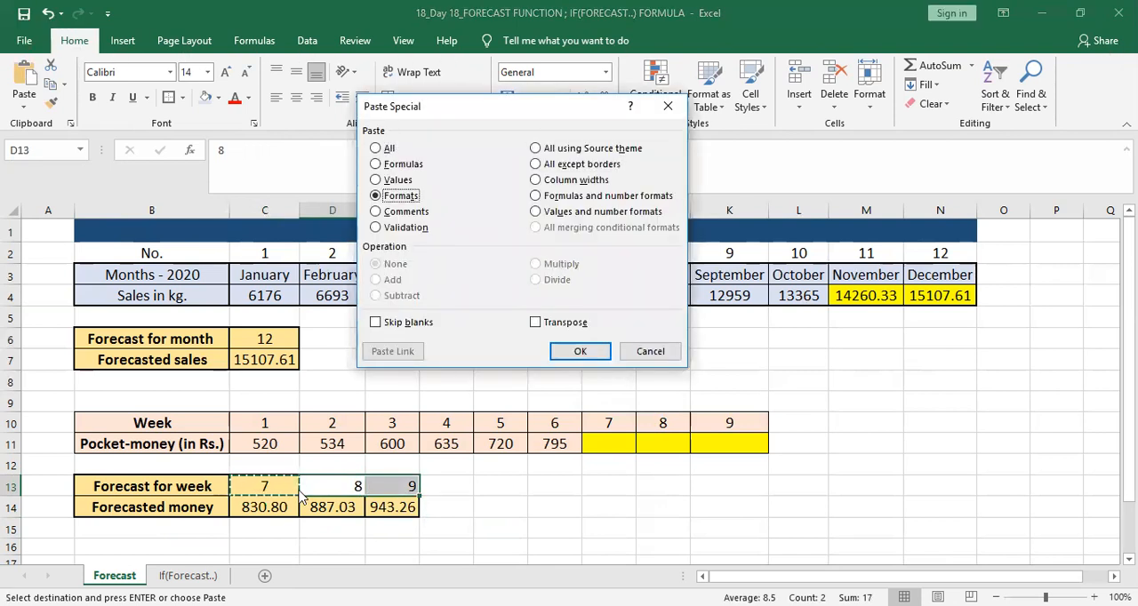
key("Return")
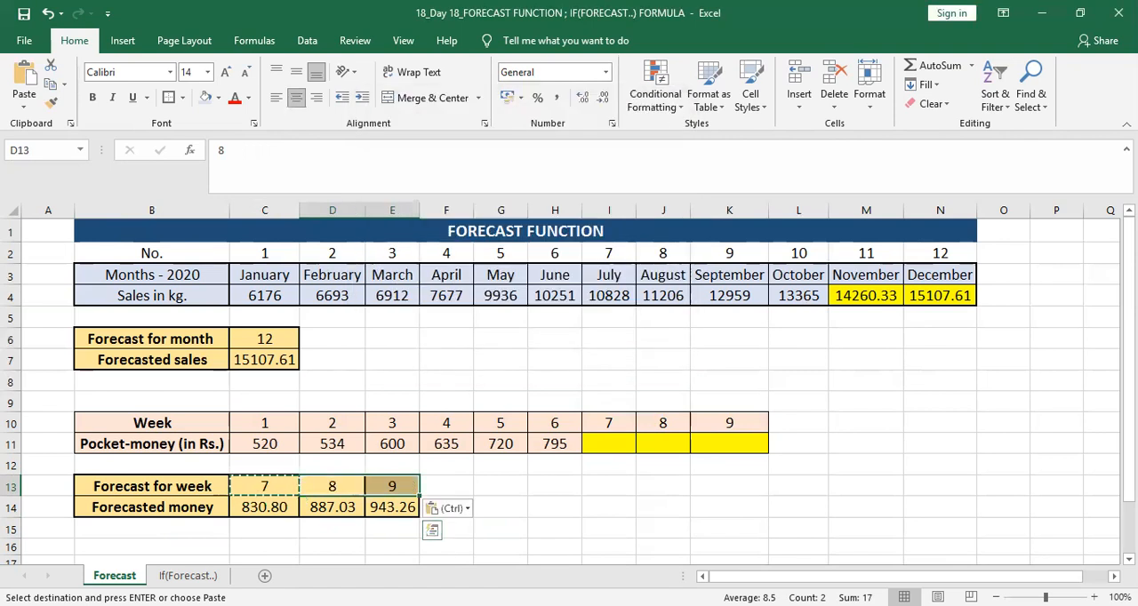
left_click(554, 510)
key("Escape")
Step: Copy the forecasted money in C14:E14 and paste it as values into the week 7–9 pocket-money cells I11:K11
left_click_drag(253, 507, 378, 507)
key("ctrl+c")
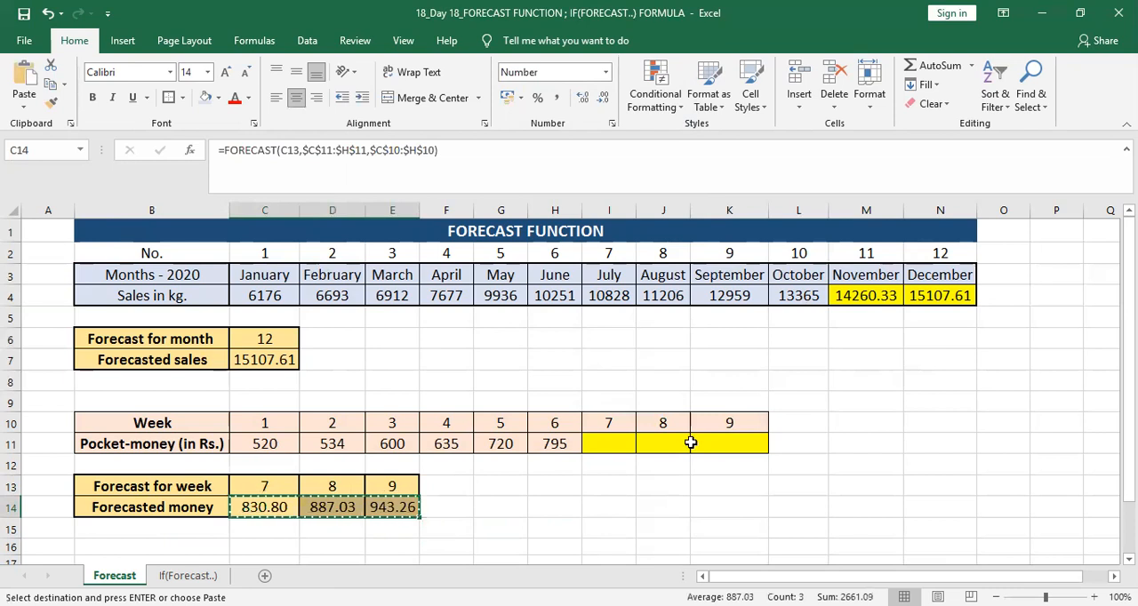
left_click(620, 441)
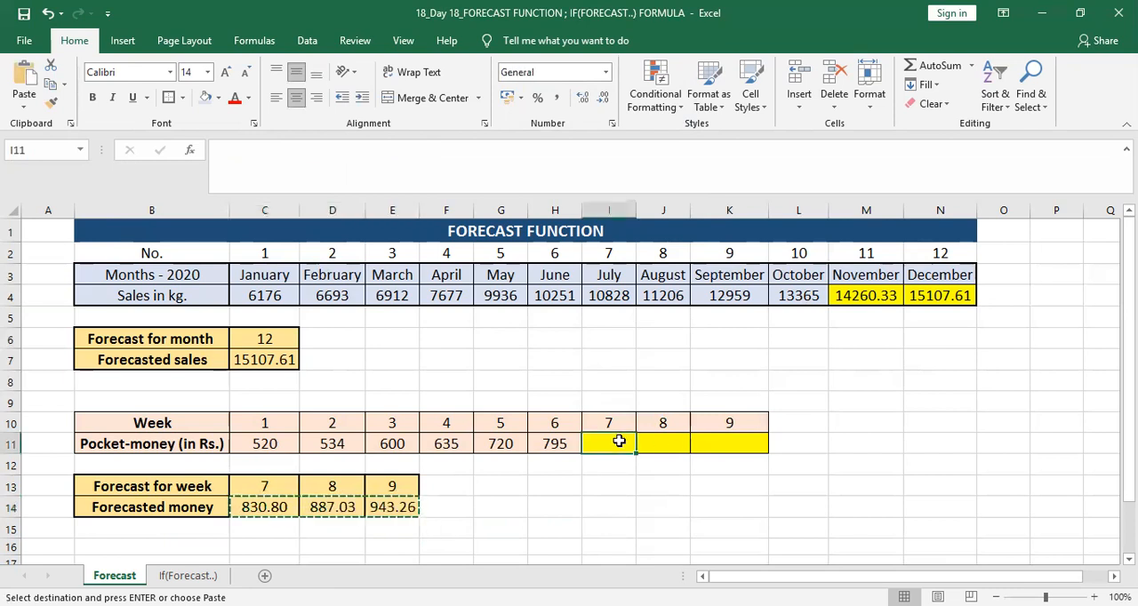
left_click(25, 107)
left_click(21, 215)
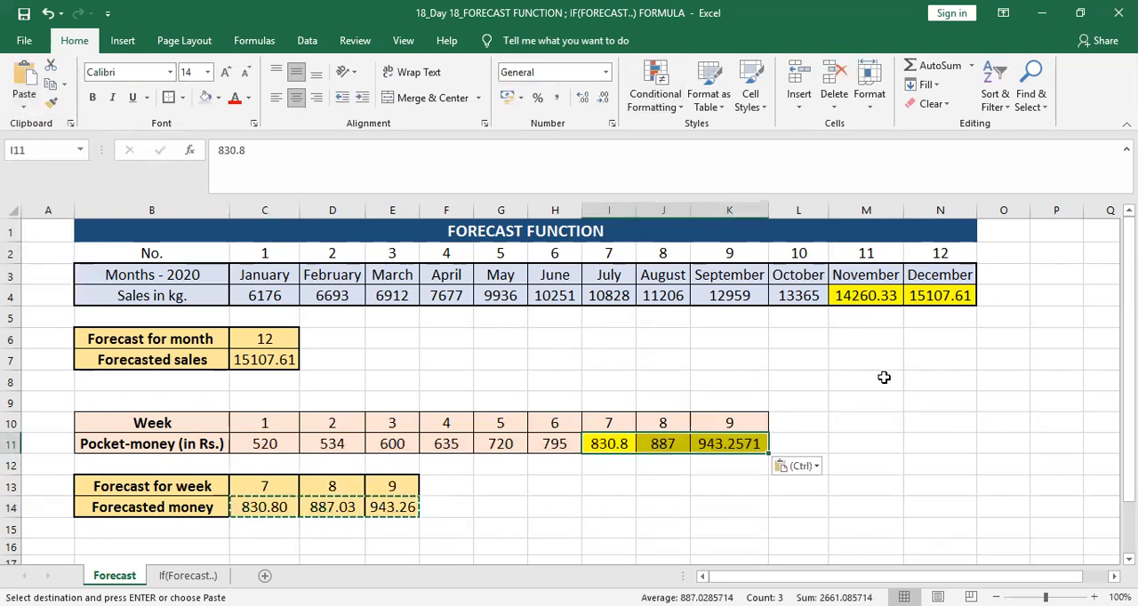
key("Escape")
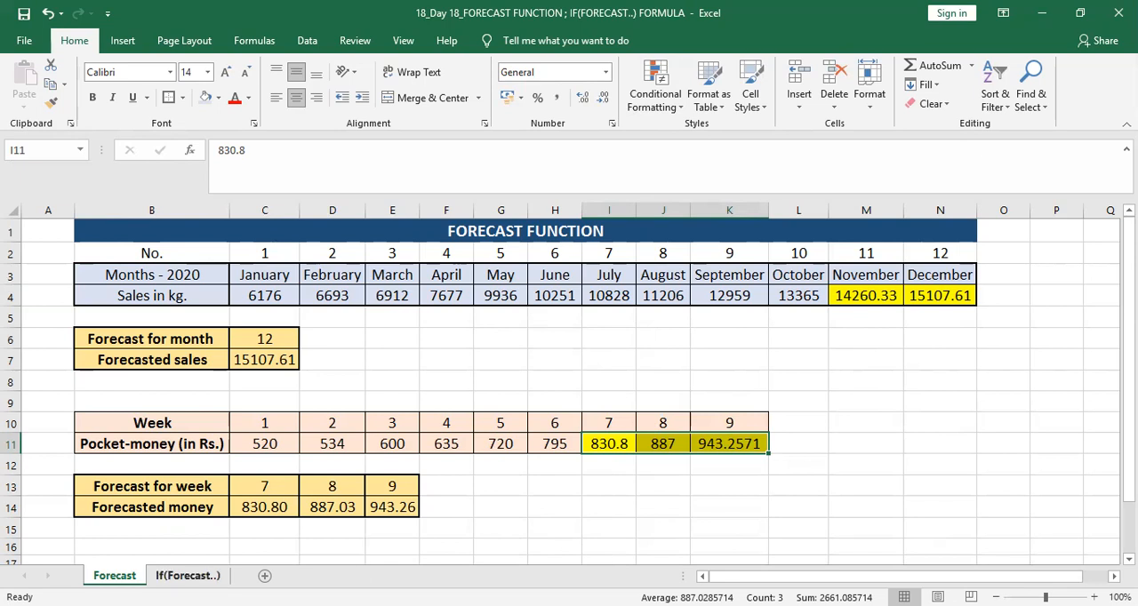
Step: On the If(Forecast..) sheet, link the November sales cell C13 to the November forecast with =Forecast!M4
left_click(188, 576)
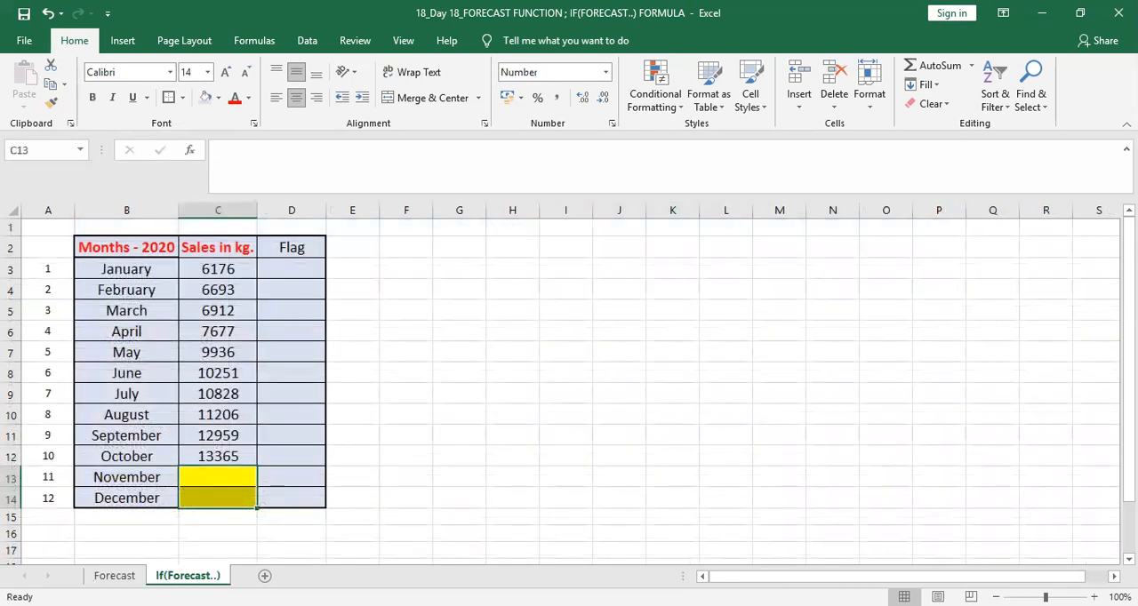
left_click(222, 477)
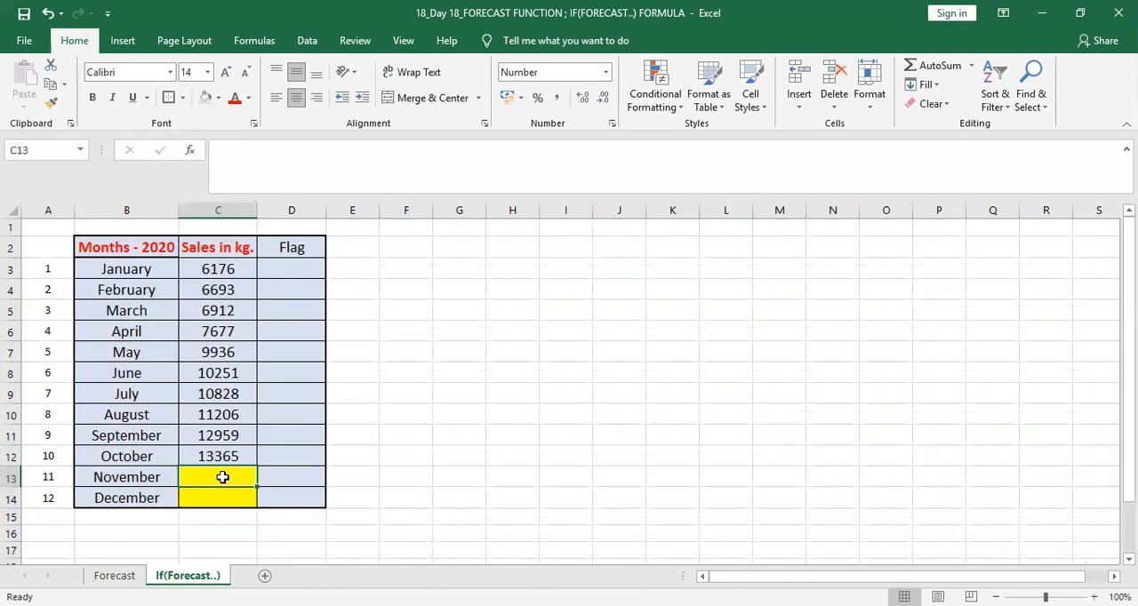
type("=")
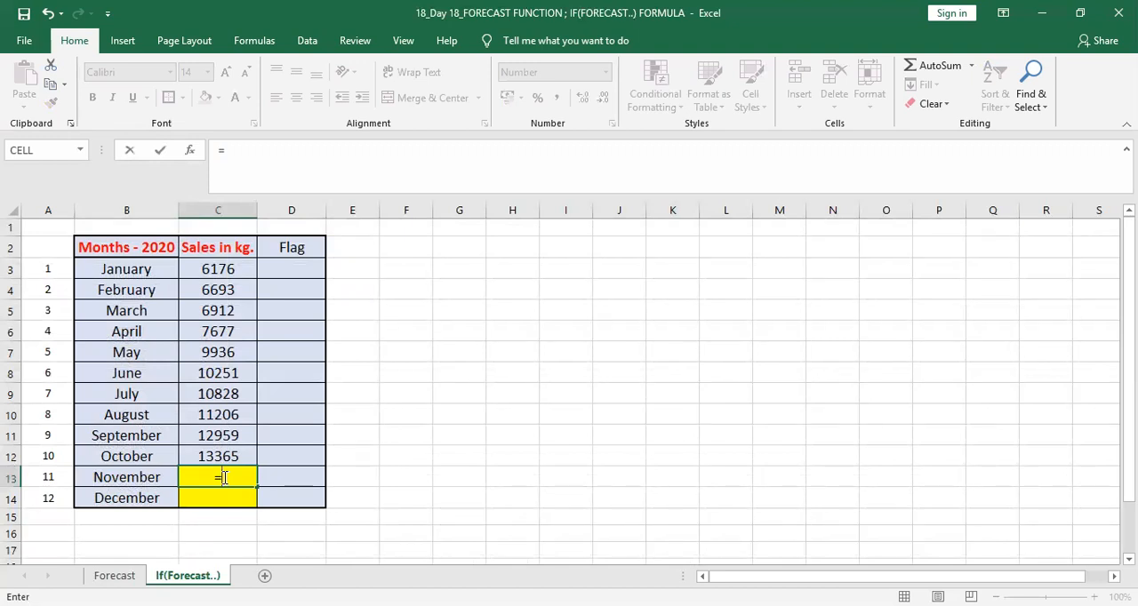
left_click(115, 577)
left_click(853, 298)
key("Return")
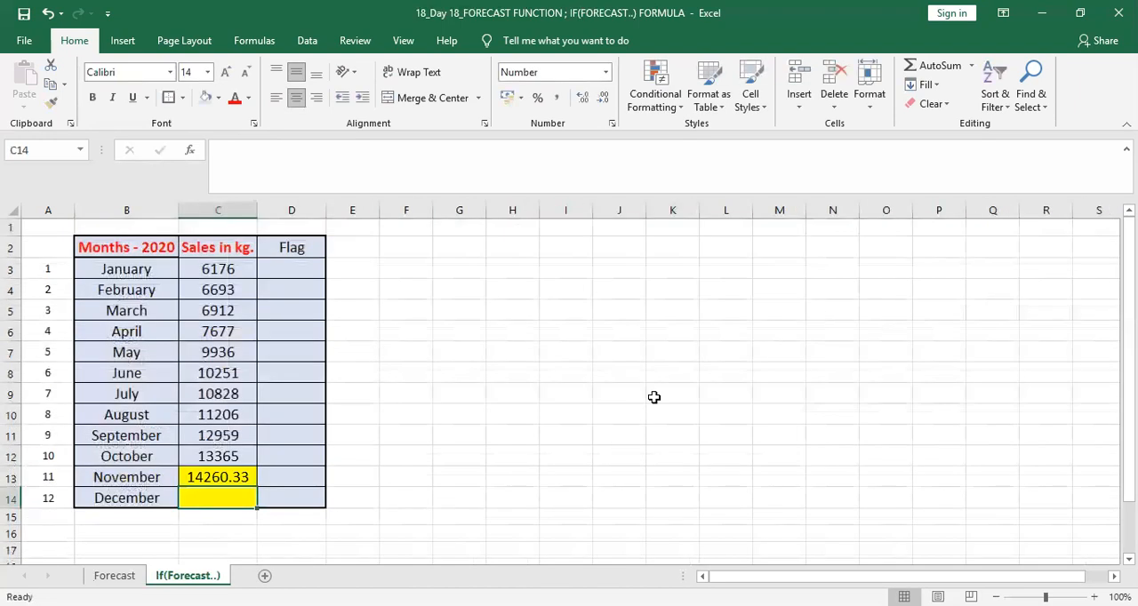
Step: Fill the November link from C13 down into the December sales cell C14
left_click(233, 477)
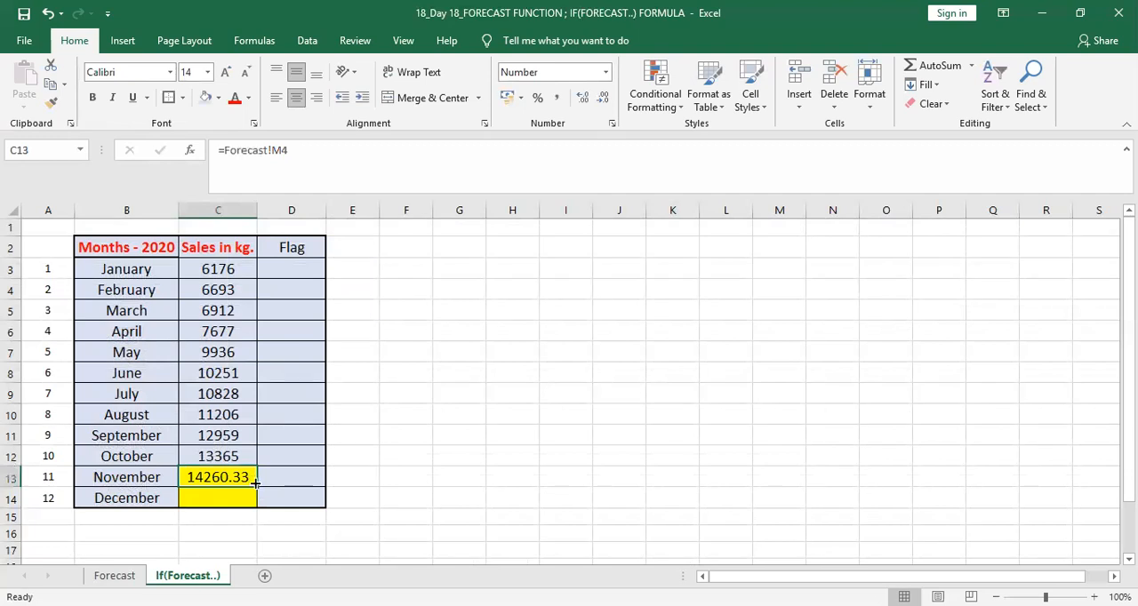
left_click_drag(255, 481, 251, 499)
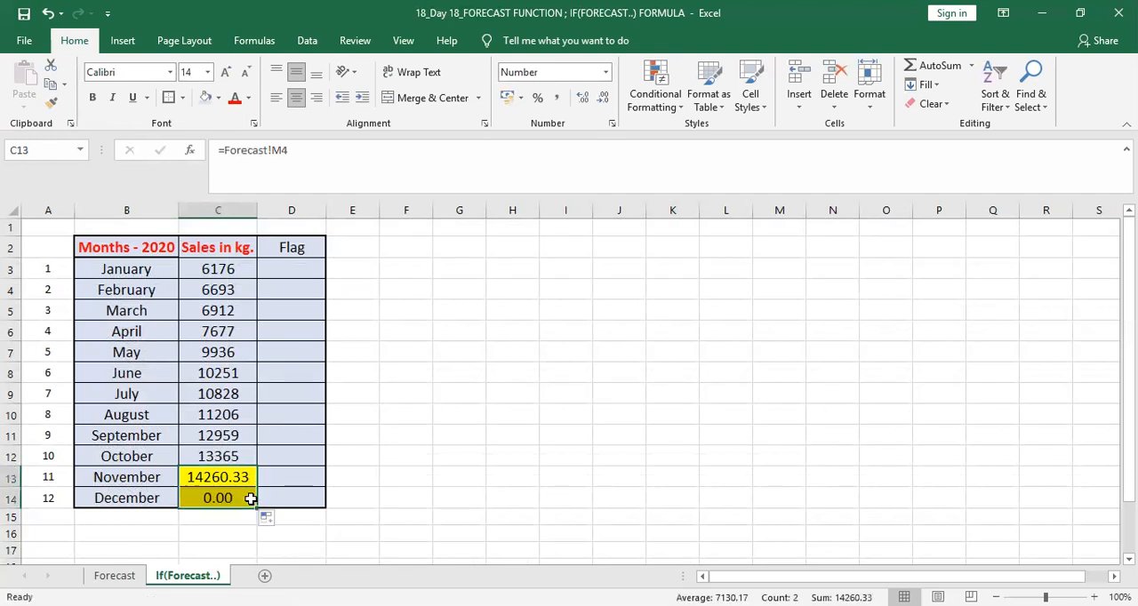
left_click(222, 499)
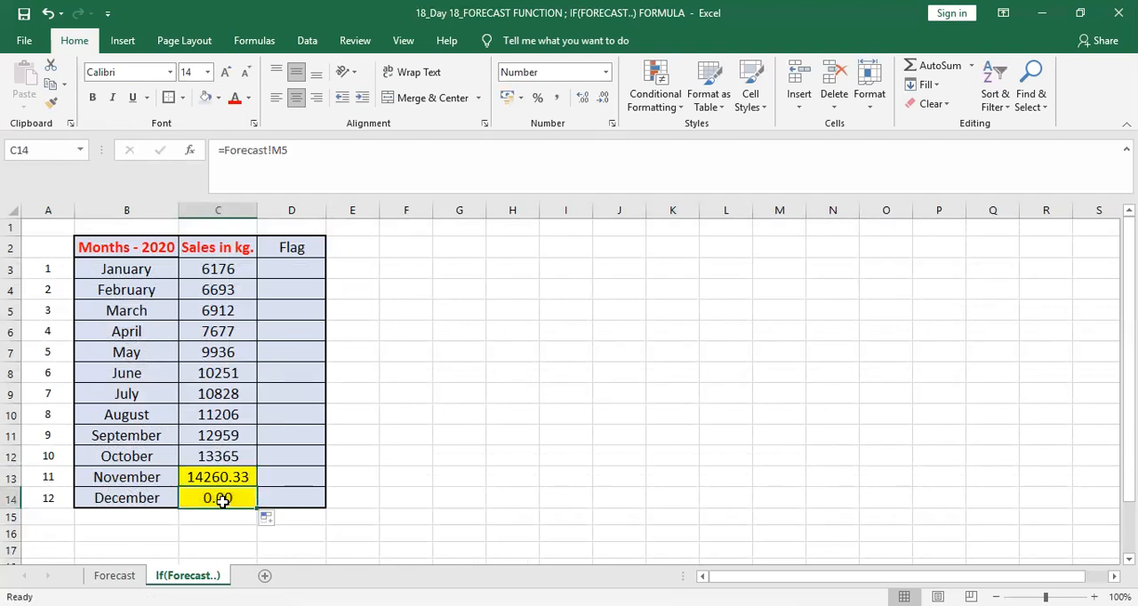
Step: Locate the December sales cell on the Forecast sheet and correct the link in C14 to =Forecast!N4
left_click(115, 575)
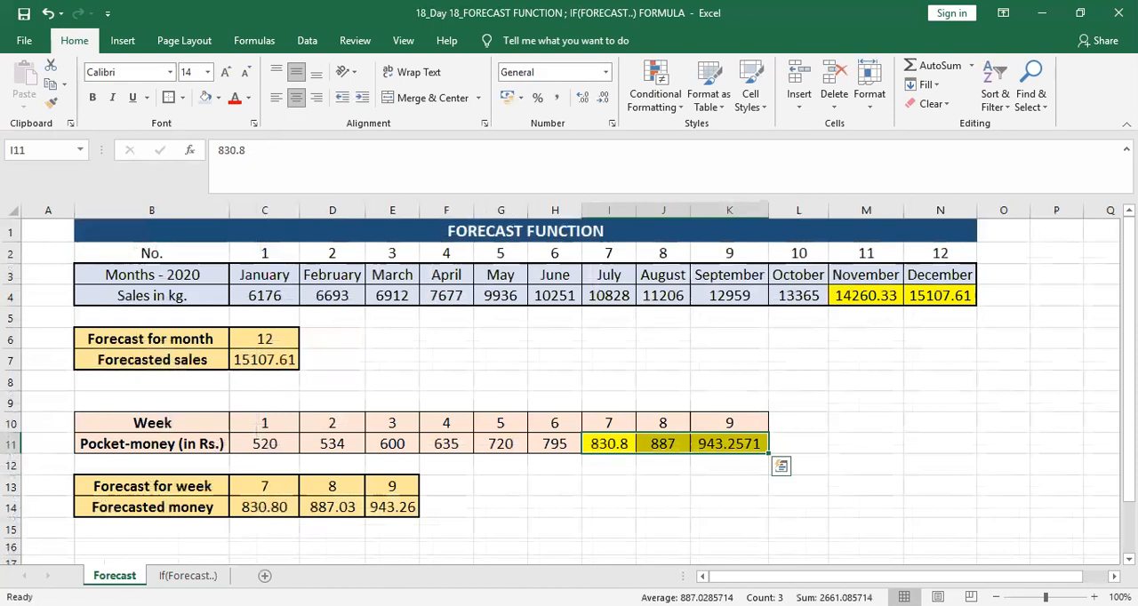
left_click(860, 313)
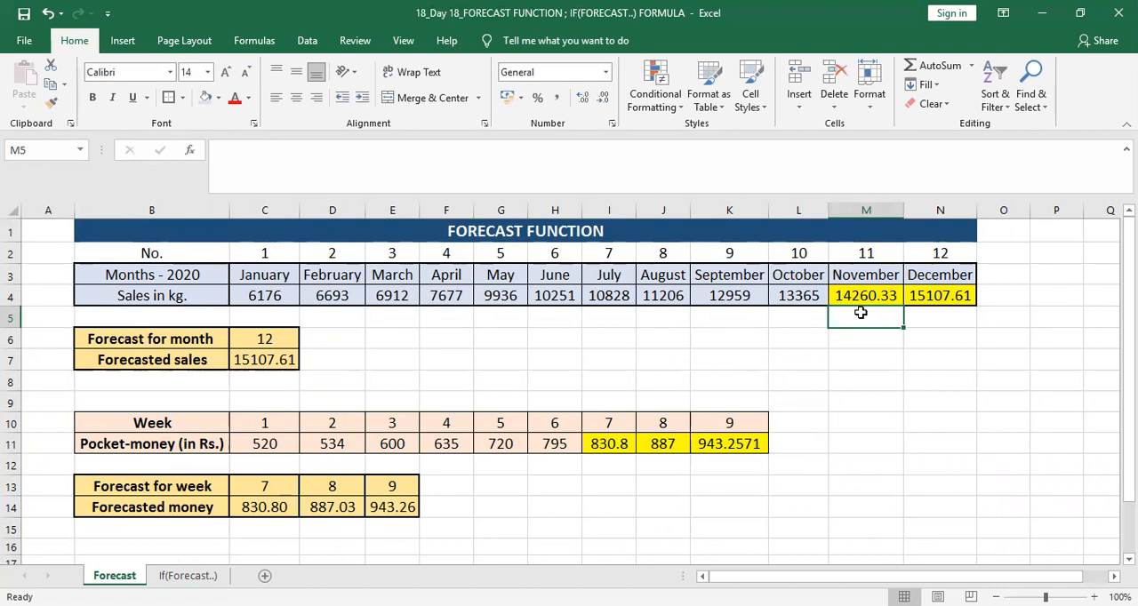
left_click(957, 297)
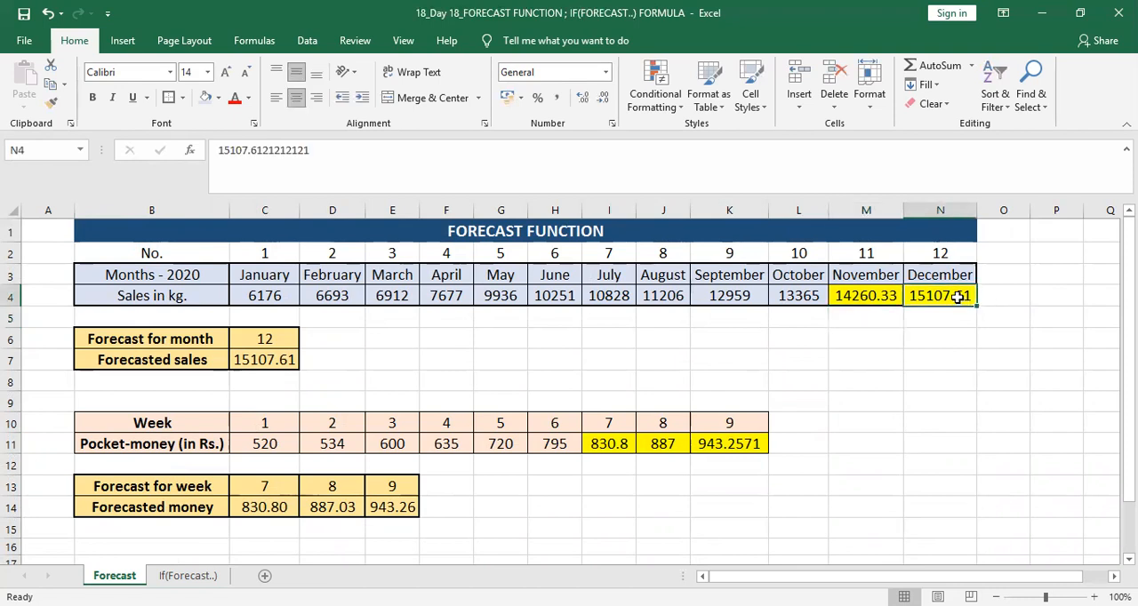
left_click(186, 576)
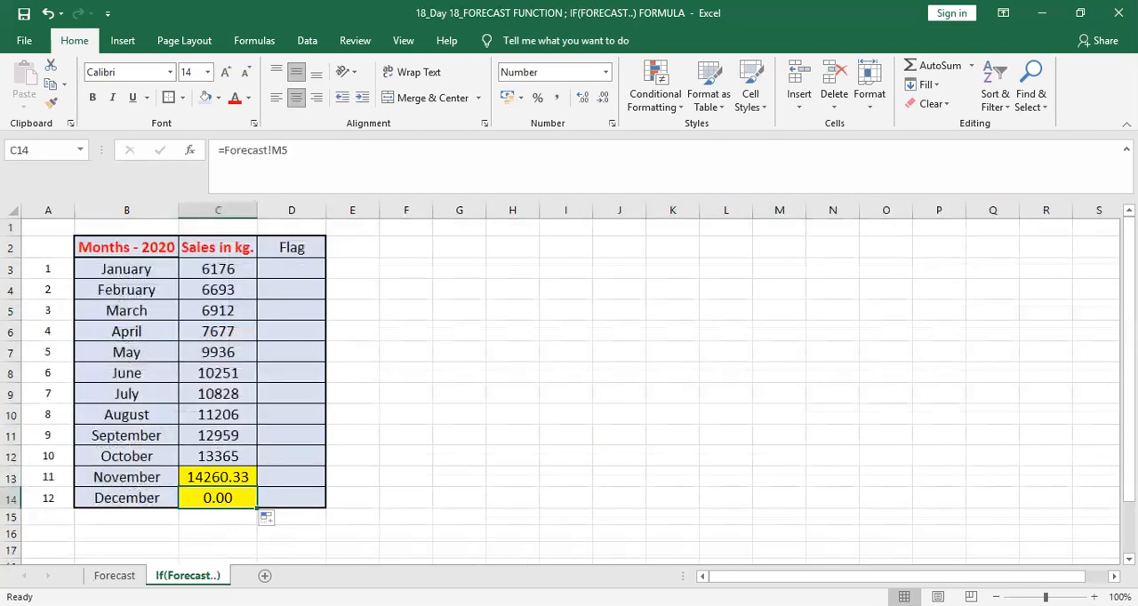
left_click(294, 151)
key("BackSpace")
key("BackSpace")
type("N4")
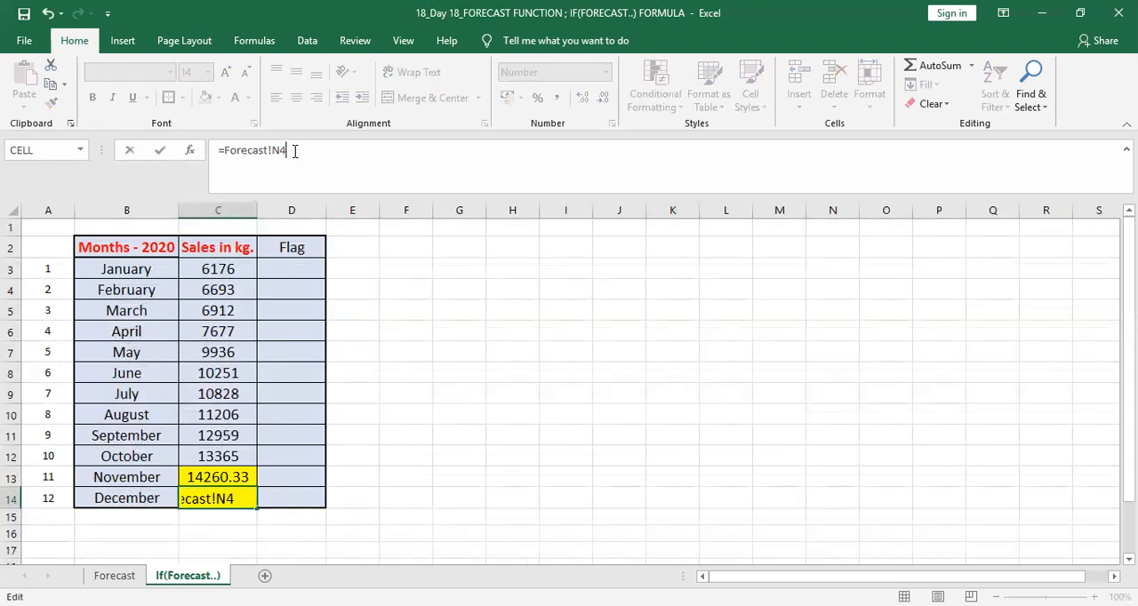
key("Return")
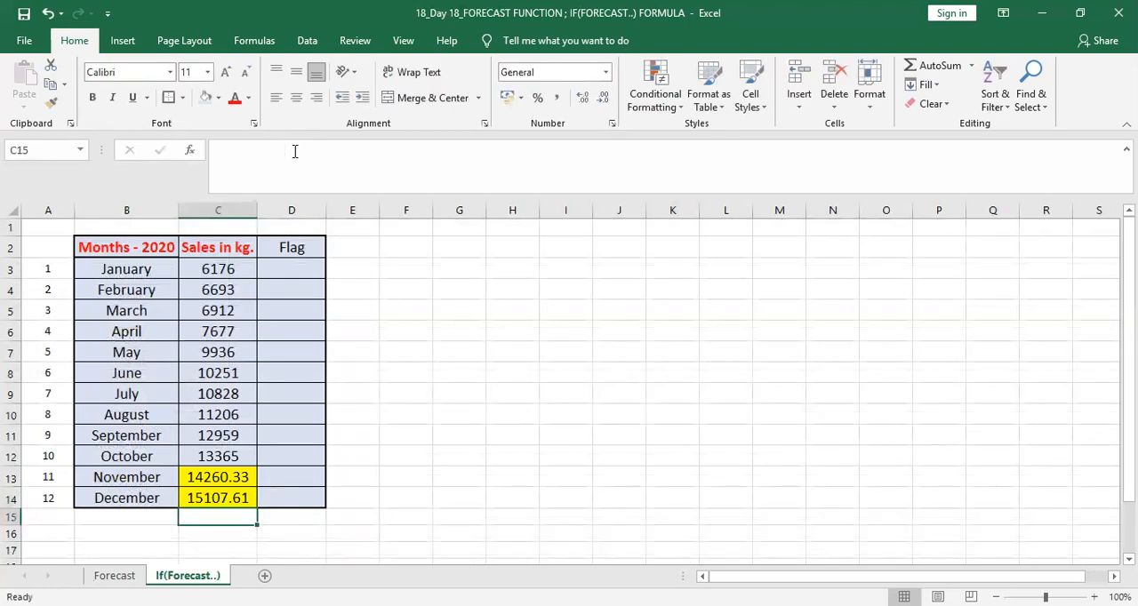
Step: Begin an IF formula in January's Flag cell D3 with the logical test C3>6100
left_click(300, 272)
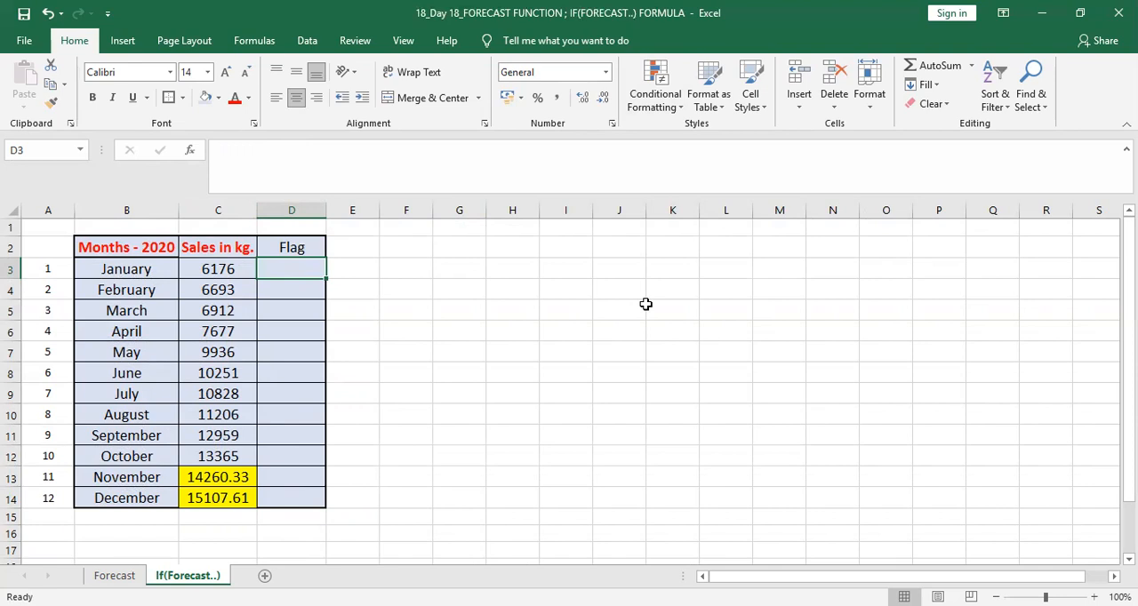
left_click_drag(216, 469, 215, 498)
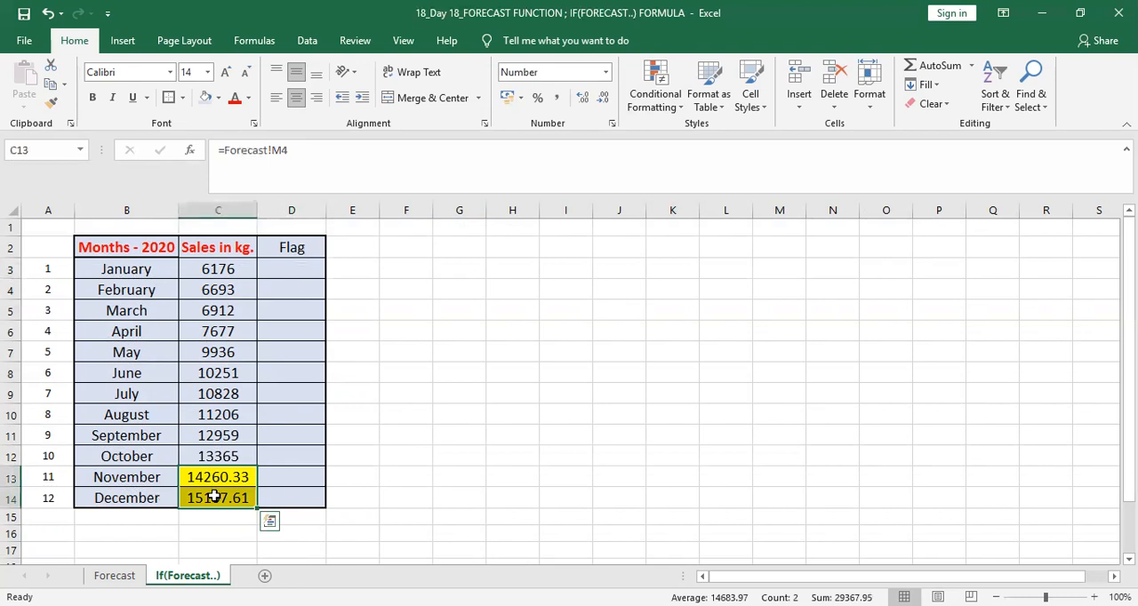
left_click(289, 268)
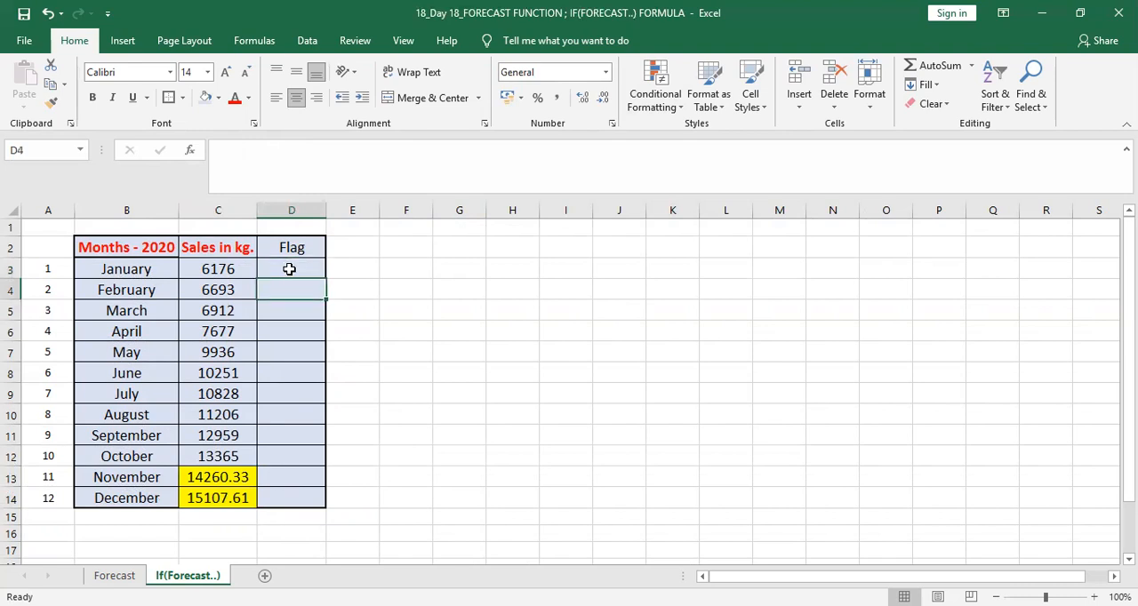
type("=")
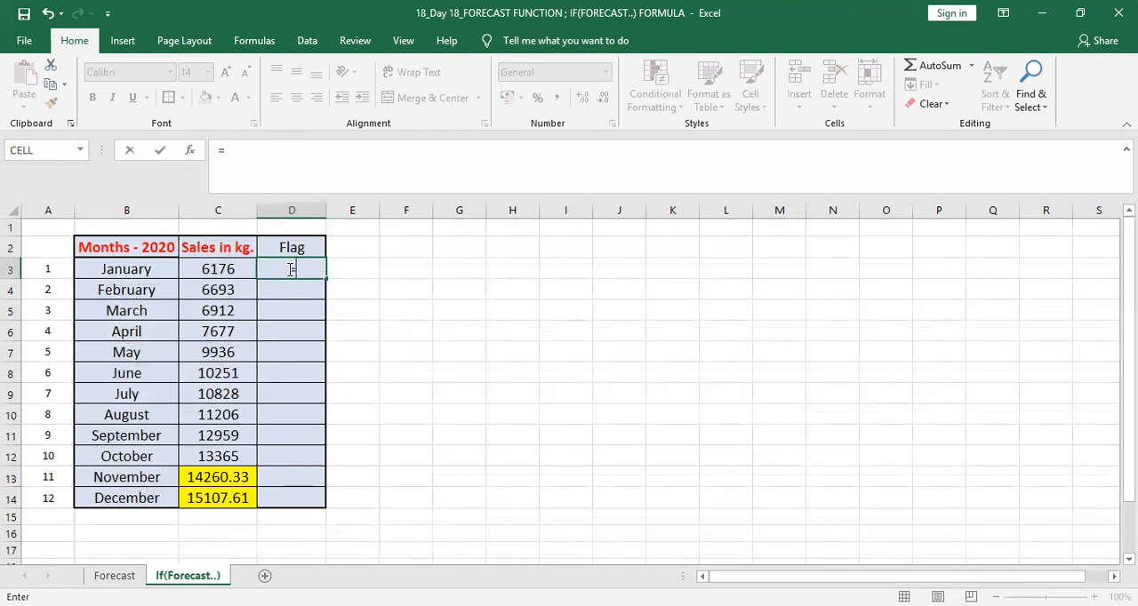
type("if")
key("Tab")
key("Left")
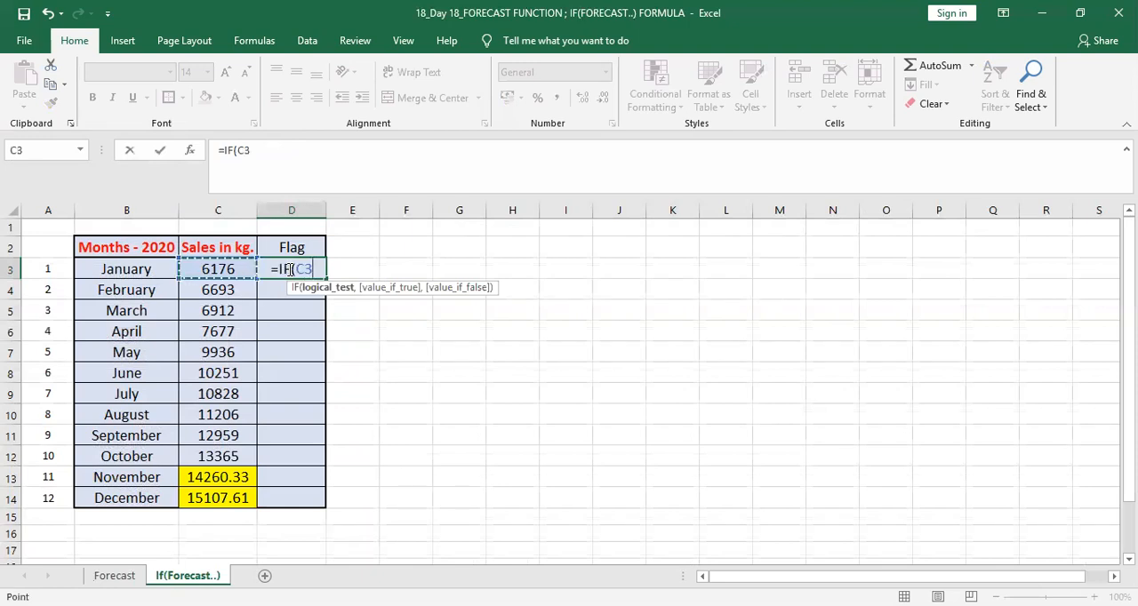
type(">")
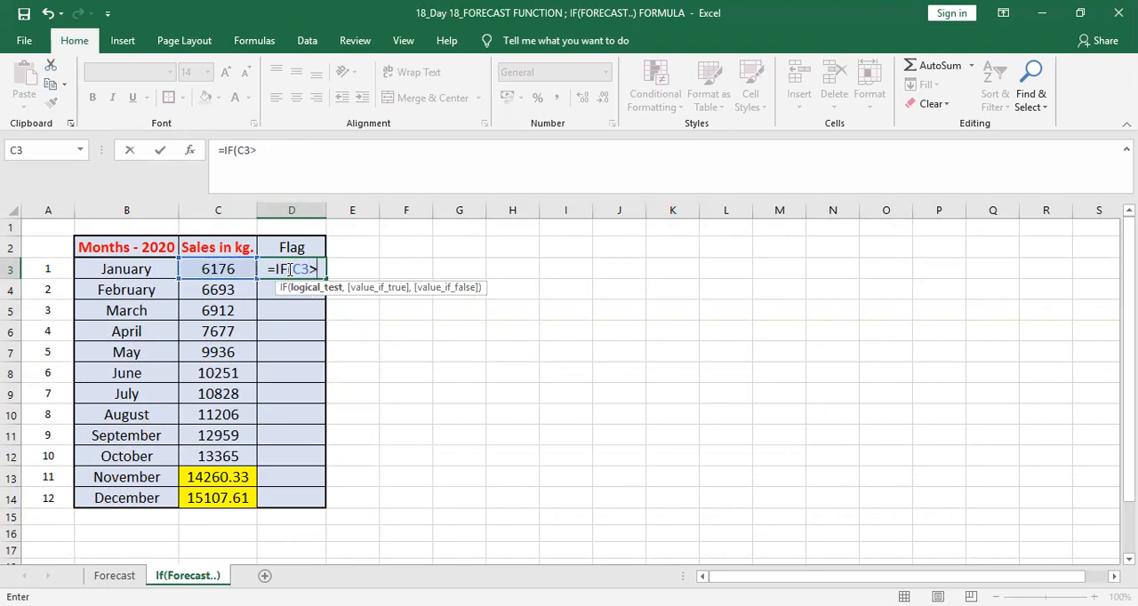
type("6100")
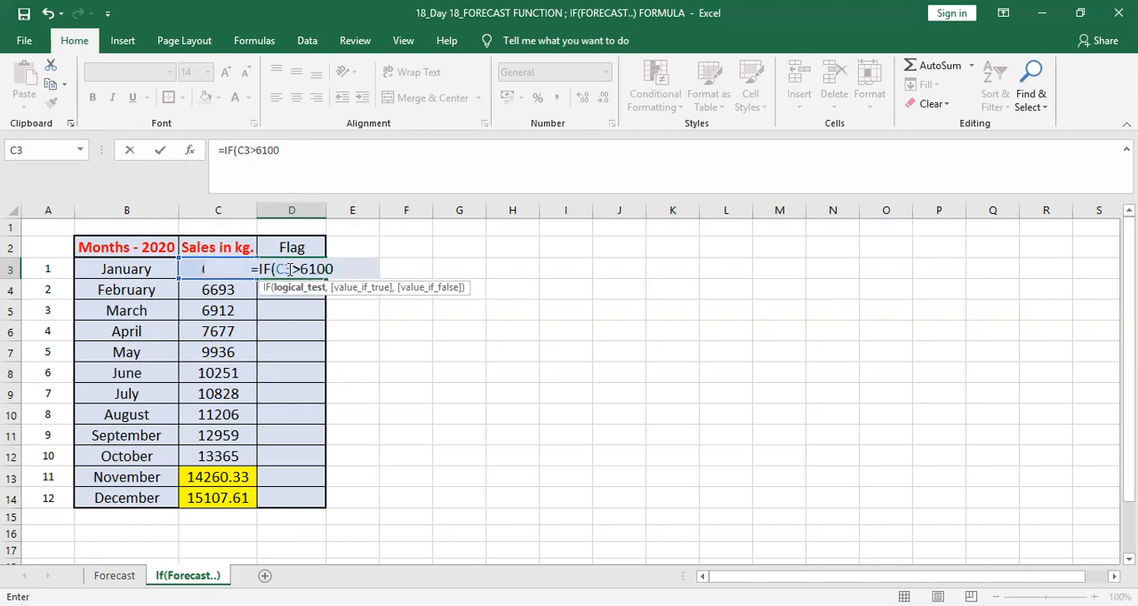
type(",\"")
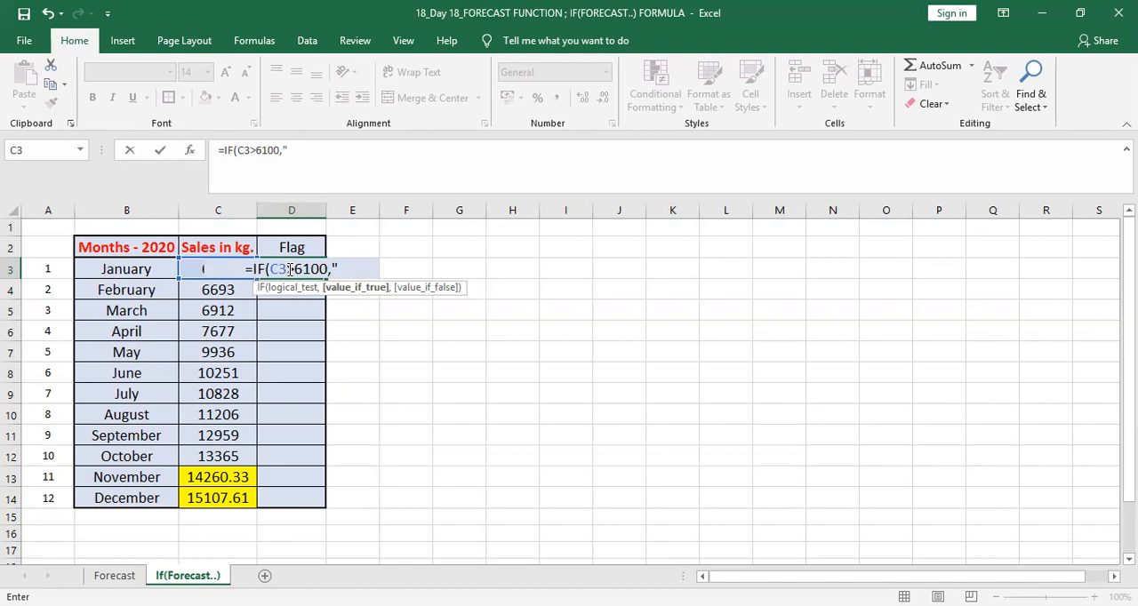
type("GREEN\"")
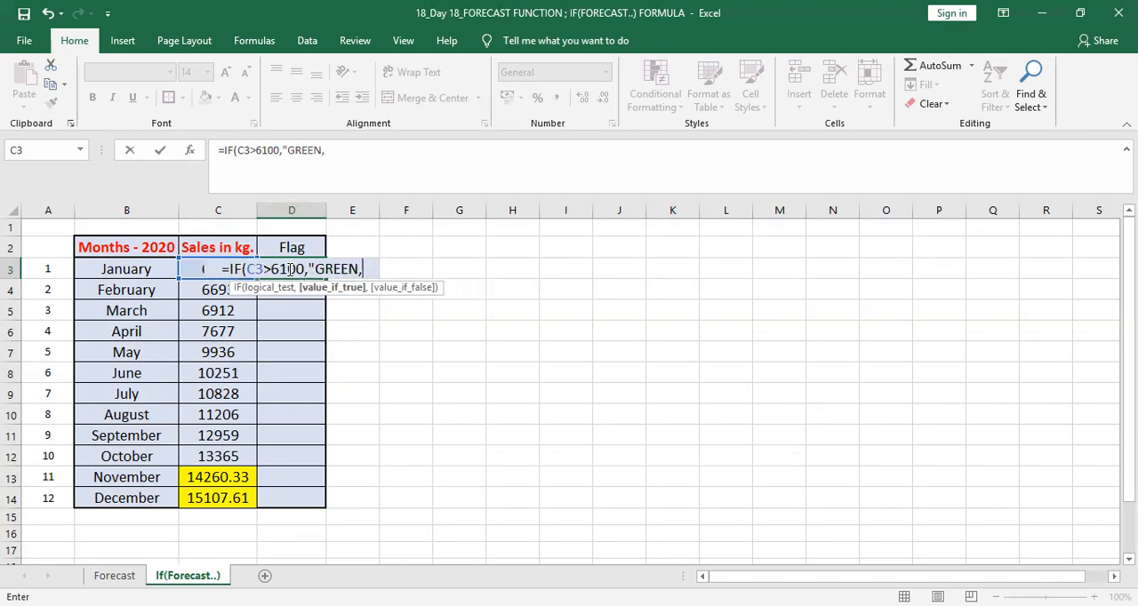
type(",")
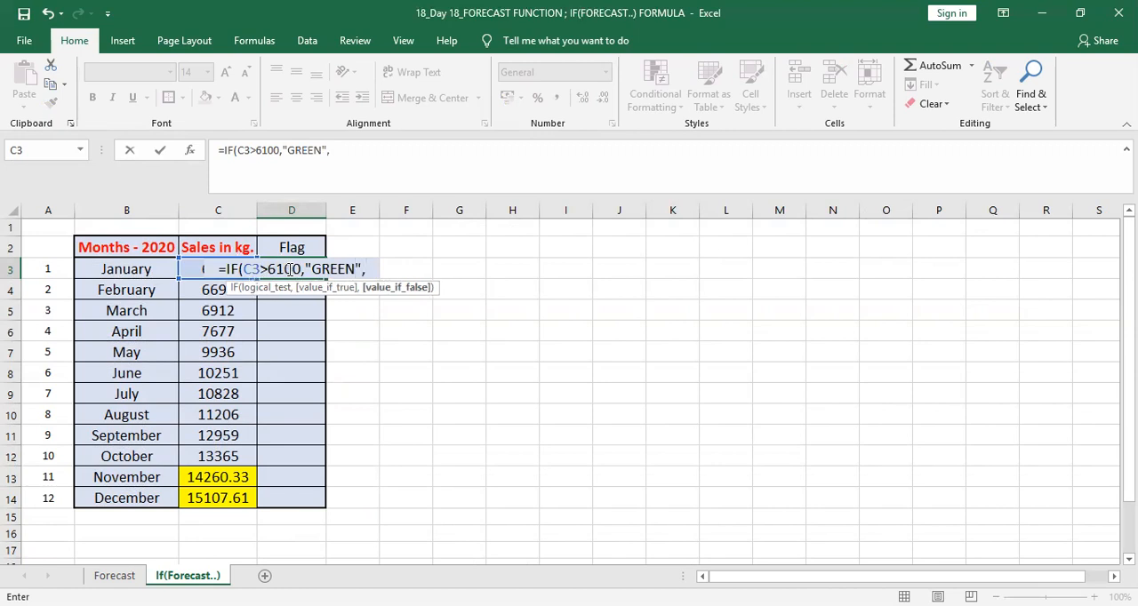
type("\"")
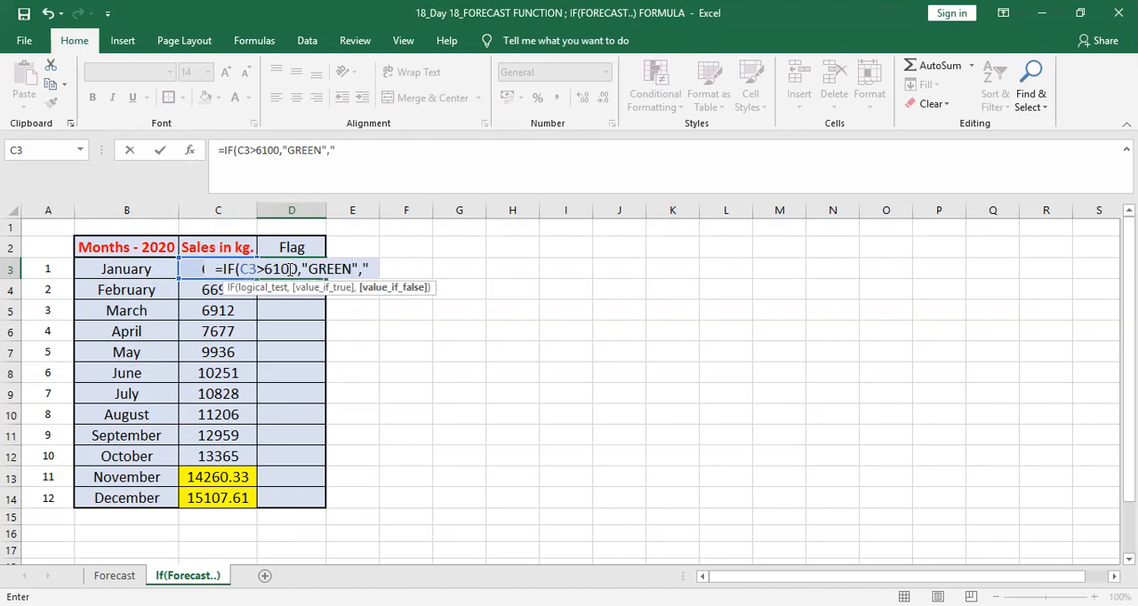
type("RED\")")
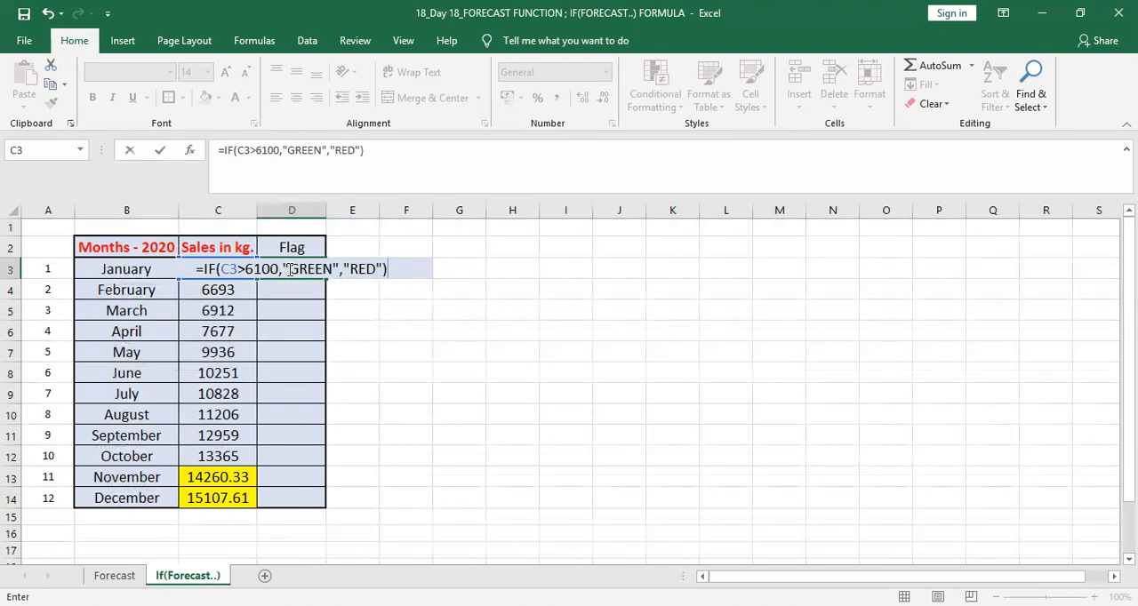
Step: Complete the D3 IF formula with "GREEN" as the value if true and "RED" as the value if false
key("Return")
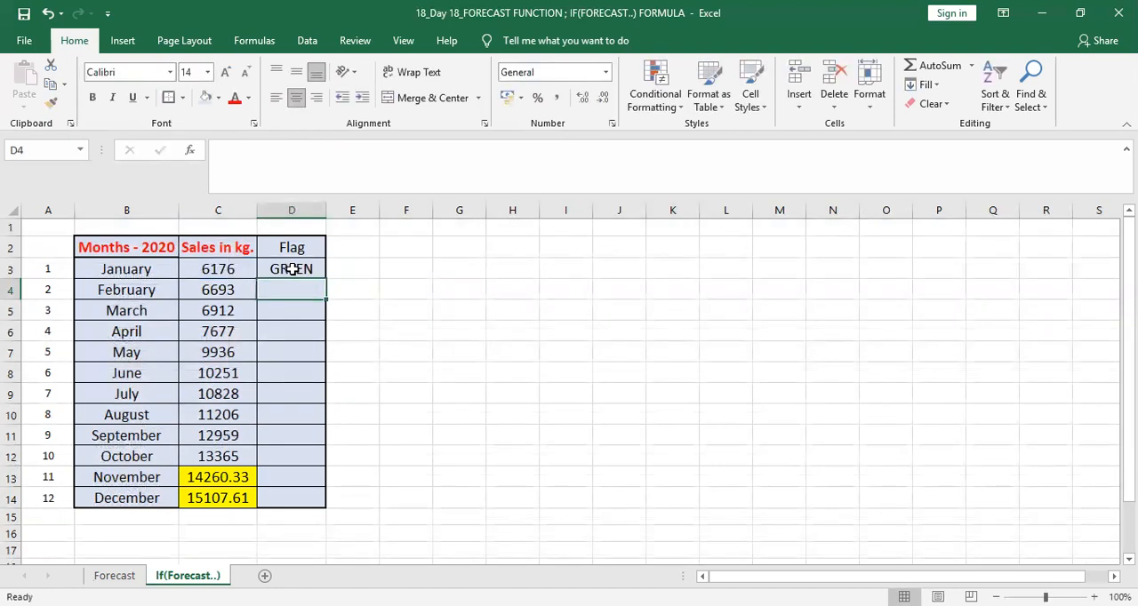
Step: Begin an IF formula in February's Flag cell D4 with the logical test C4>AVERAGE(C3:C4)
left_click(290, 269)
left_click(292, 286)
type("=if")
key("Tab")
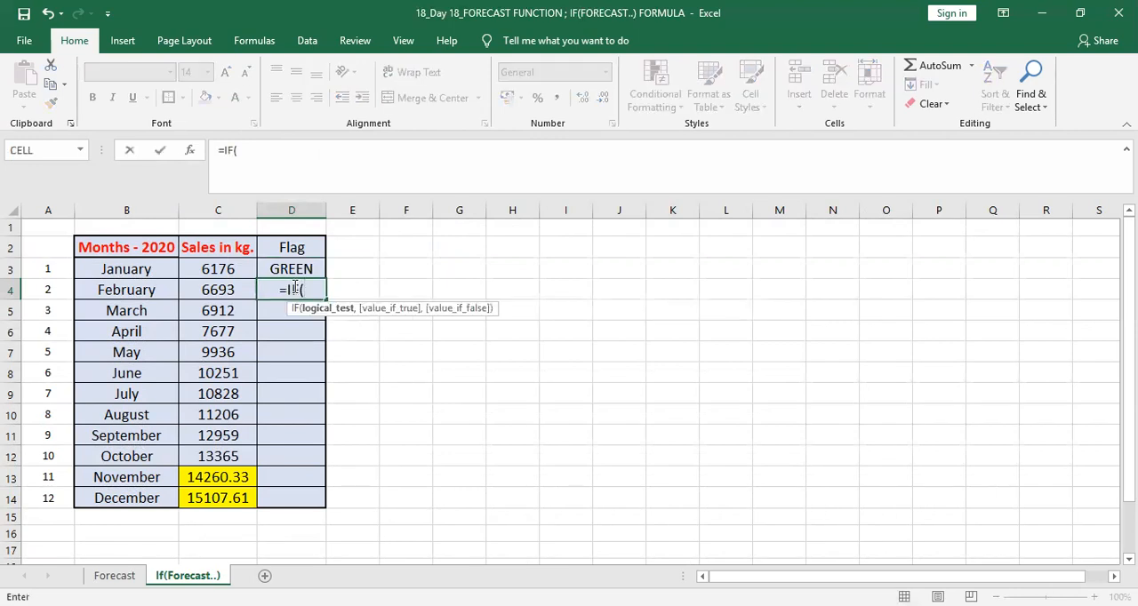
left_click(239, 290)
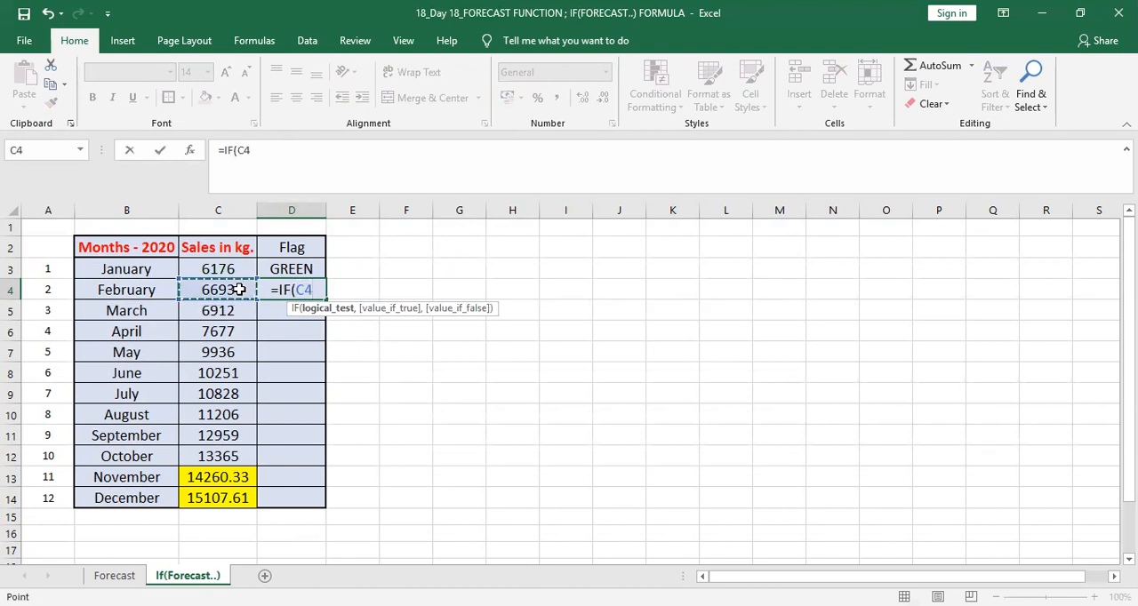
type(">")
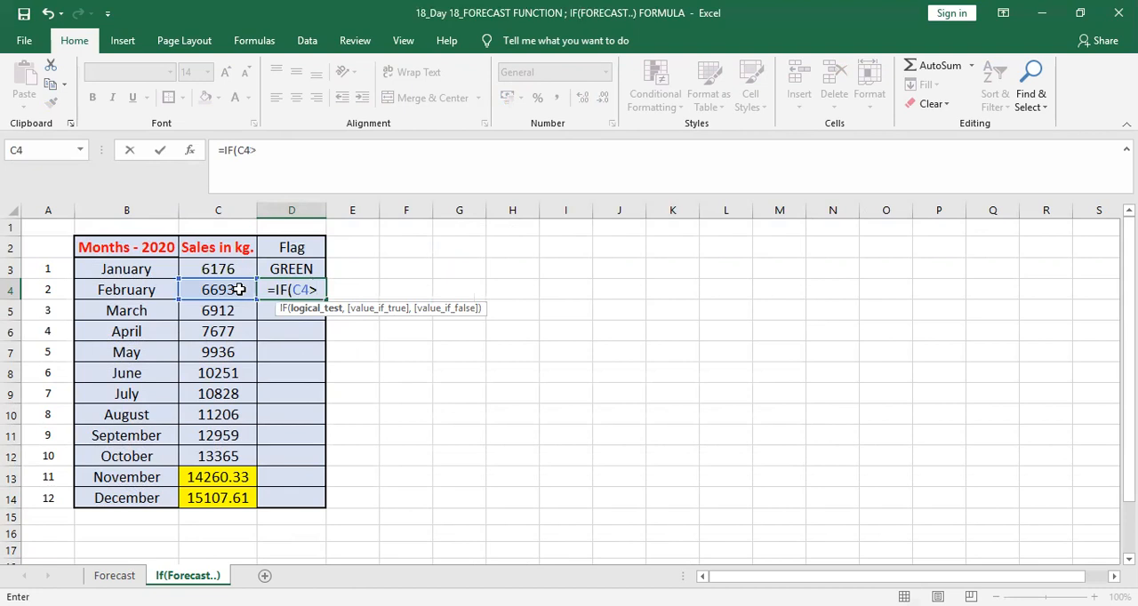
type("AVERAGE(")
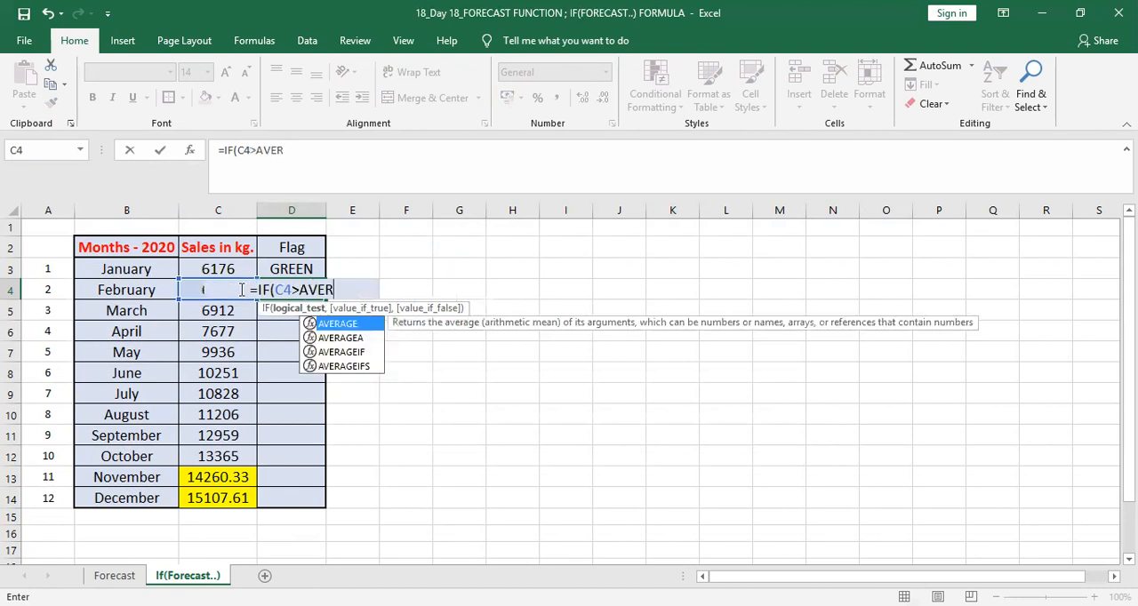
key("Left")
key("Up")
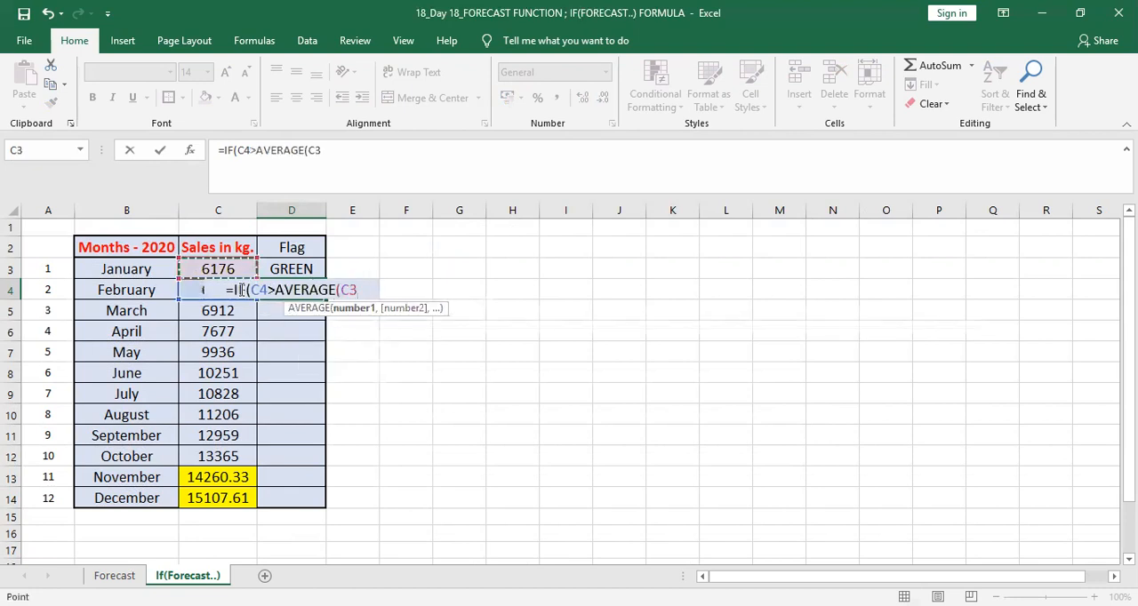
key("shift+Down")
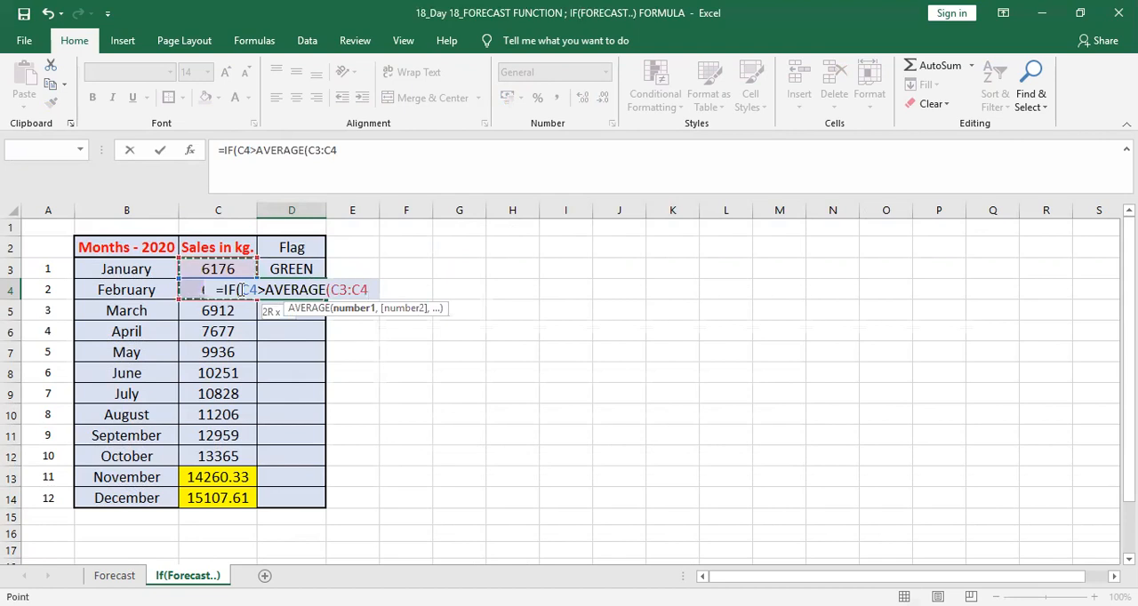
type(")")
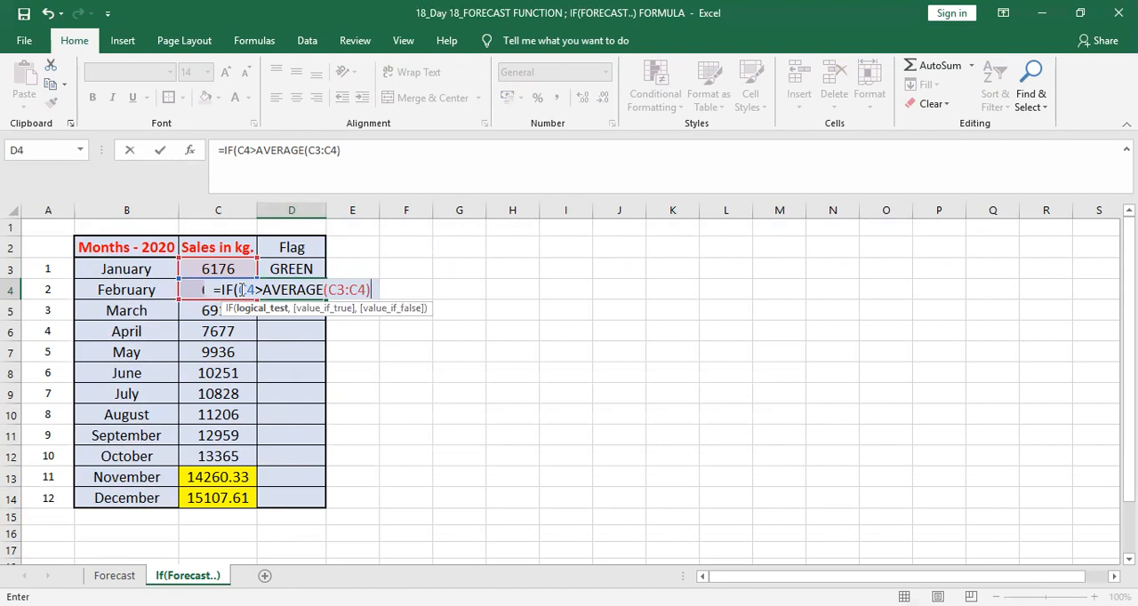
Step: Complete the D4 IF formula with "GREEN" as the value if true and "RED" as the value if false
type(",")
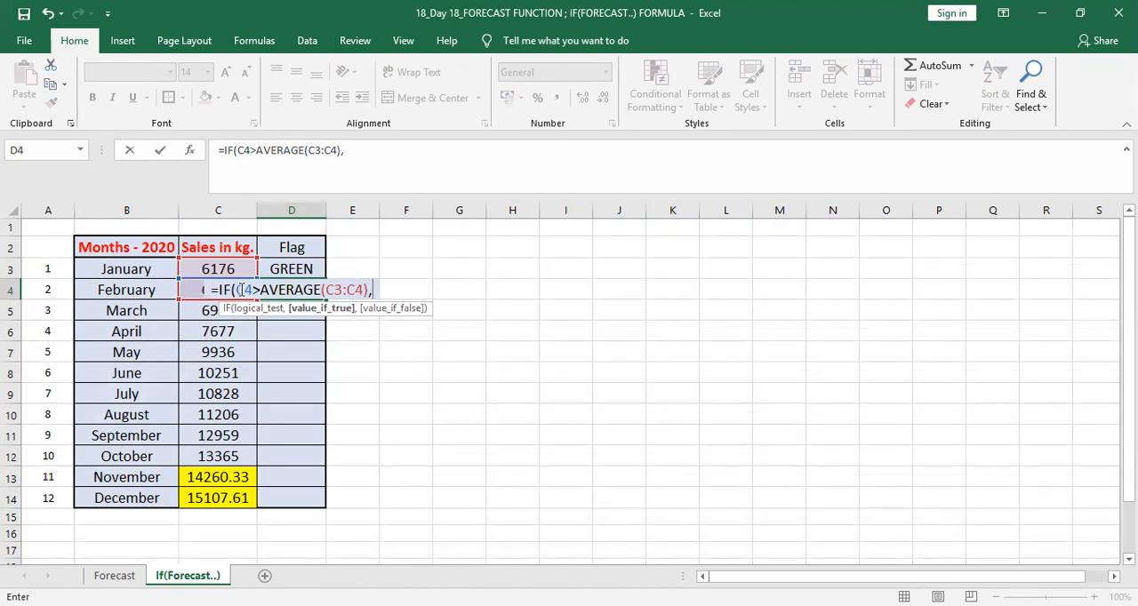
type("\"GREEN\",\"RED\")")
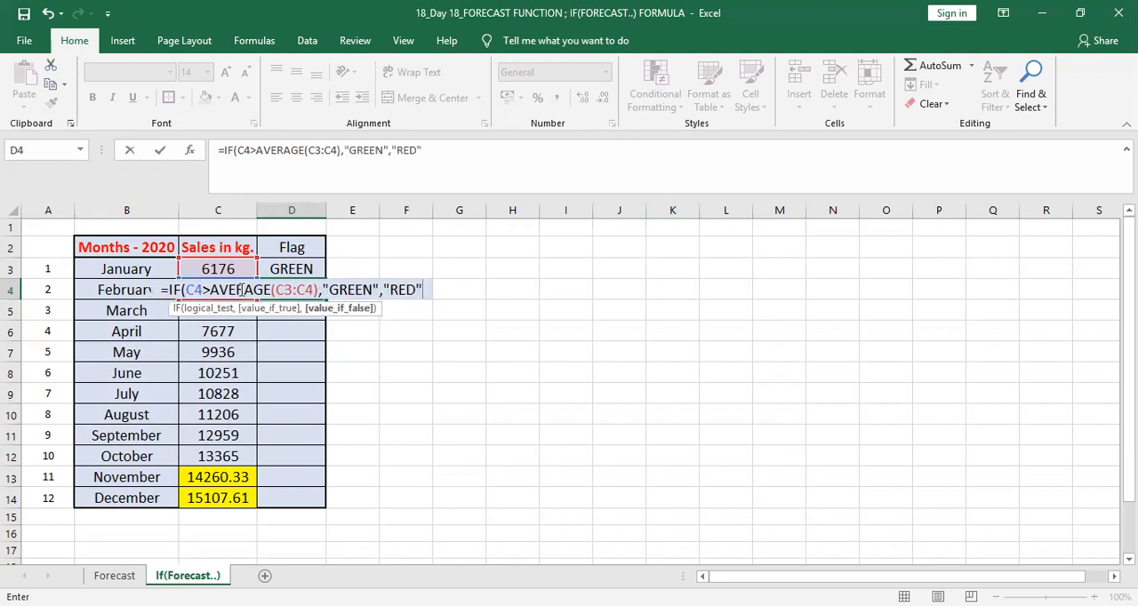
key("Return")
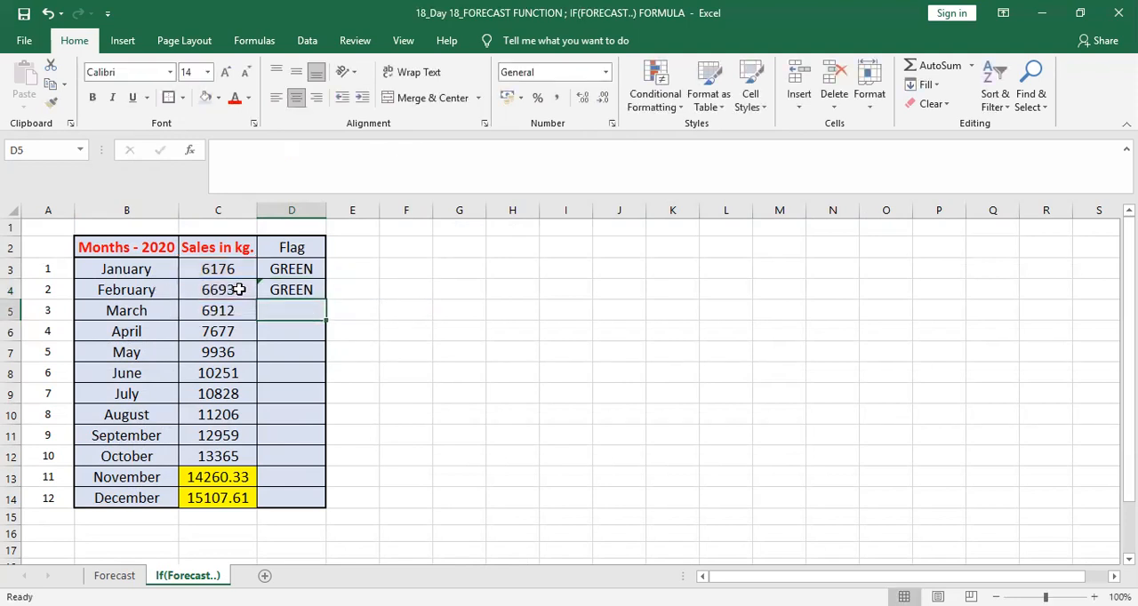
Step: Fill the February flag formula from D4 down through October's Flag cell D12
left_click(290, 290)
left_click_drag(326, 301, 319, 460)
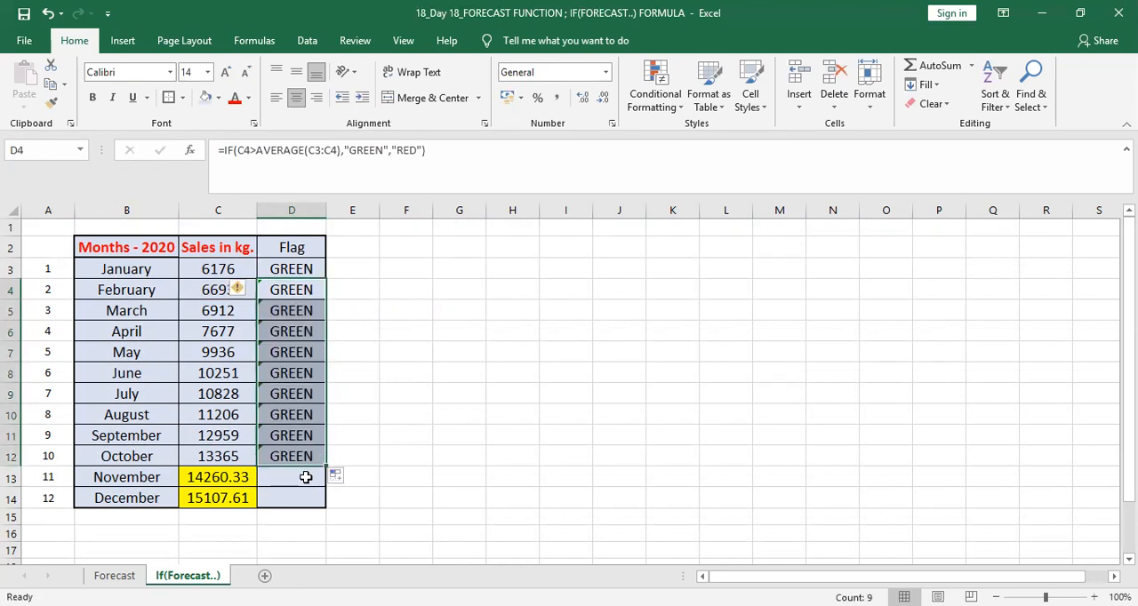
left_click(306, 477)
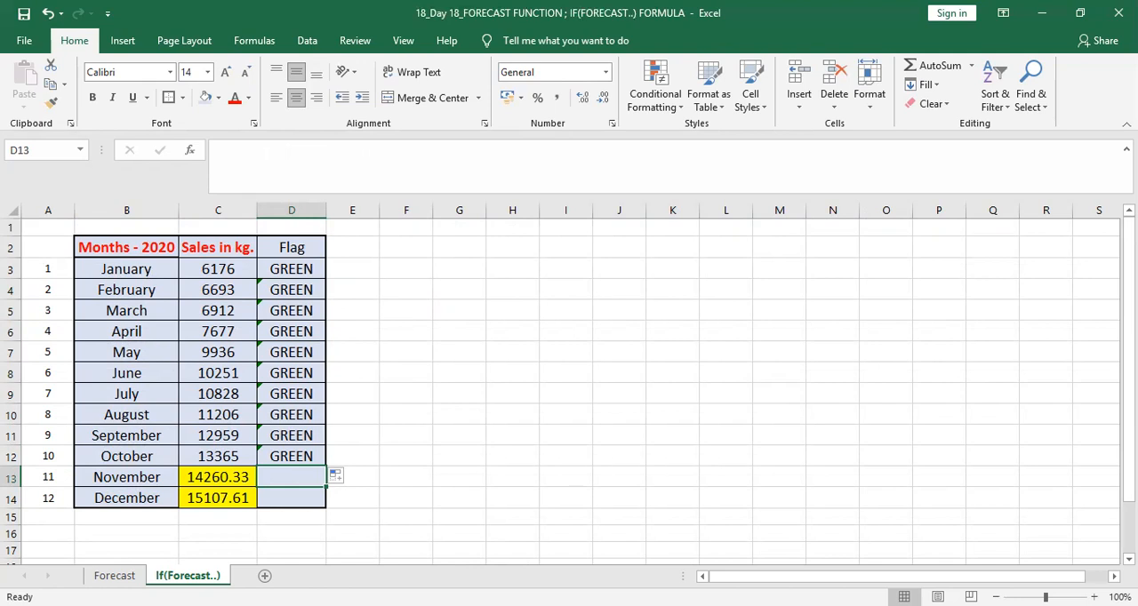
Step: Begin an IF formula in November's Flag cell D13 with a nested FORECAST function as the start of its logical test
left_click(1094, 596)
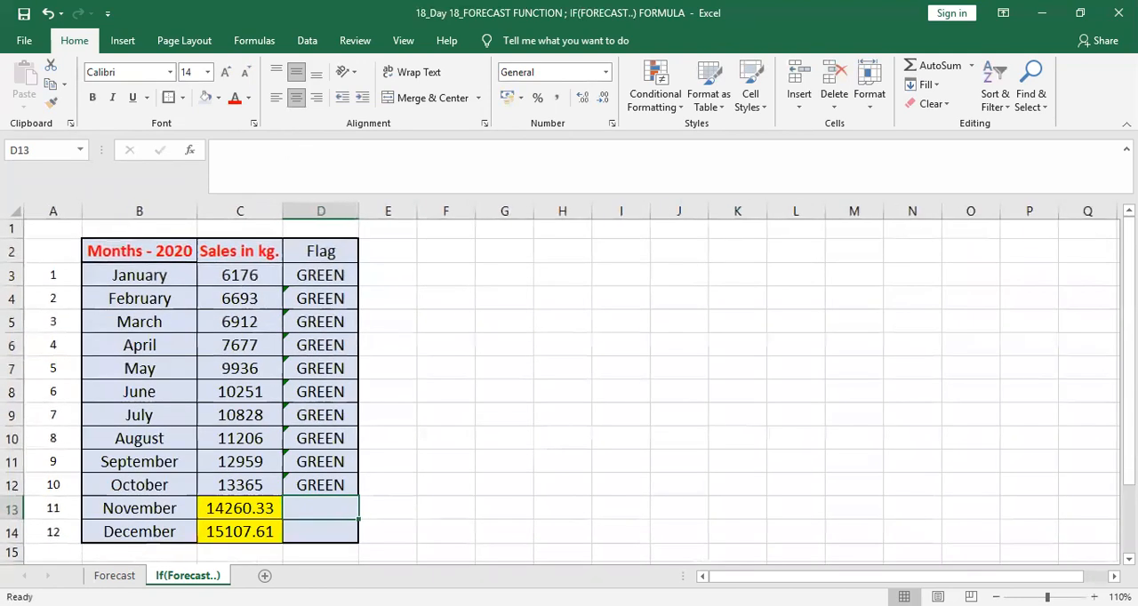
scroll(402, 432, "down", 2)
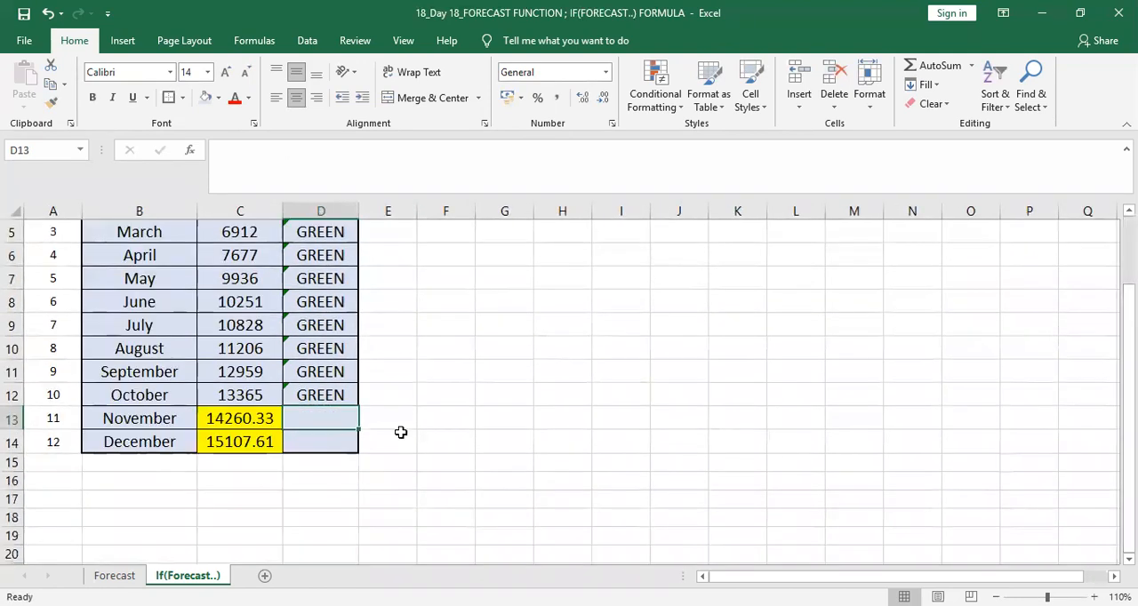
double_click(324, 415)
type("=")
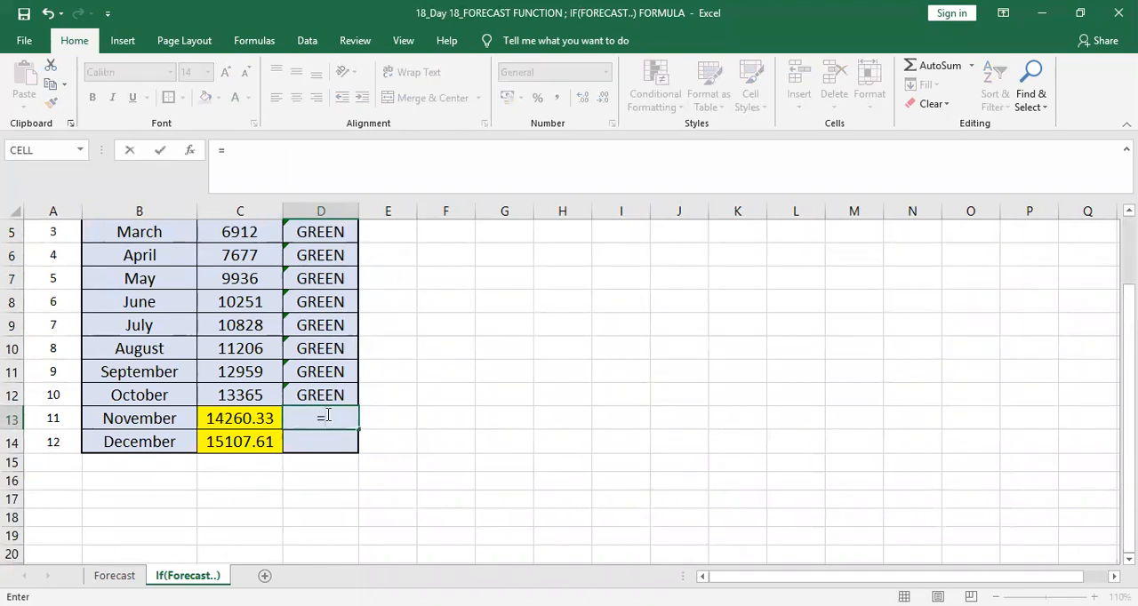
type("IF")
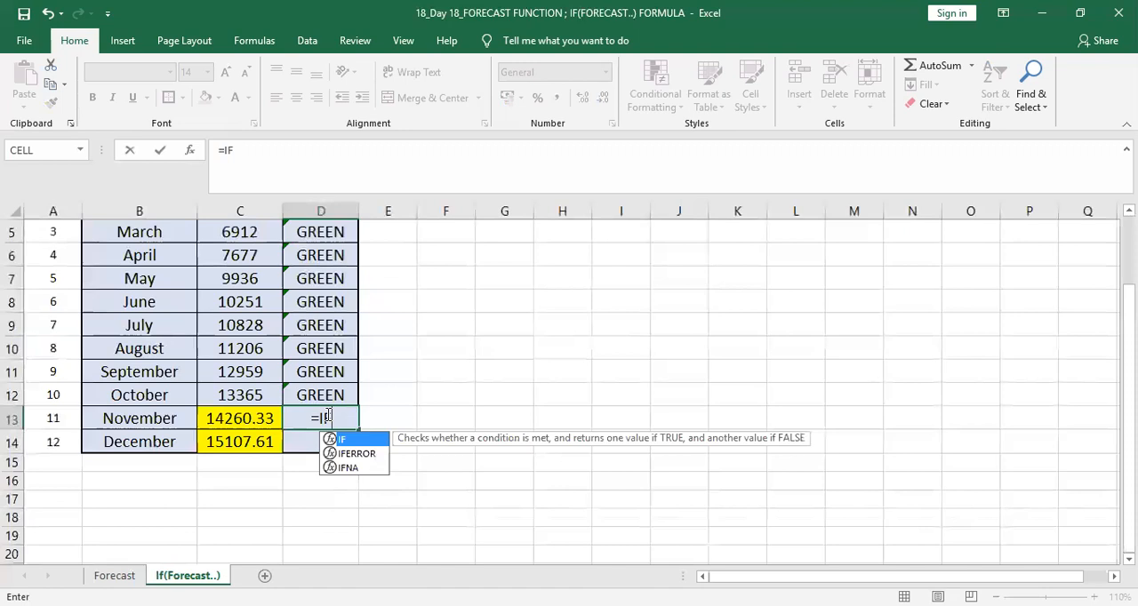
type("(")
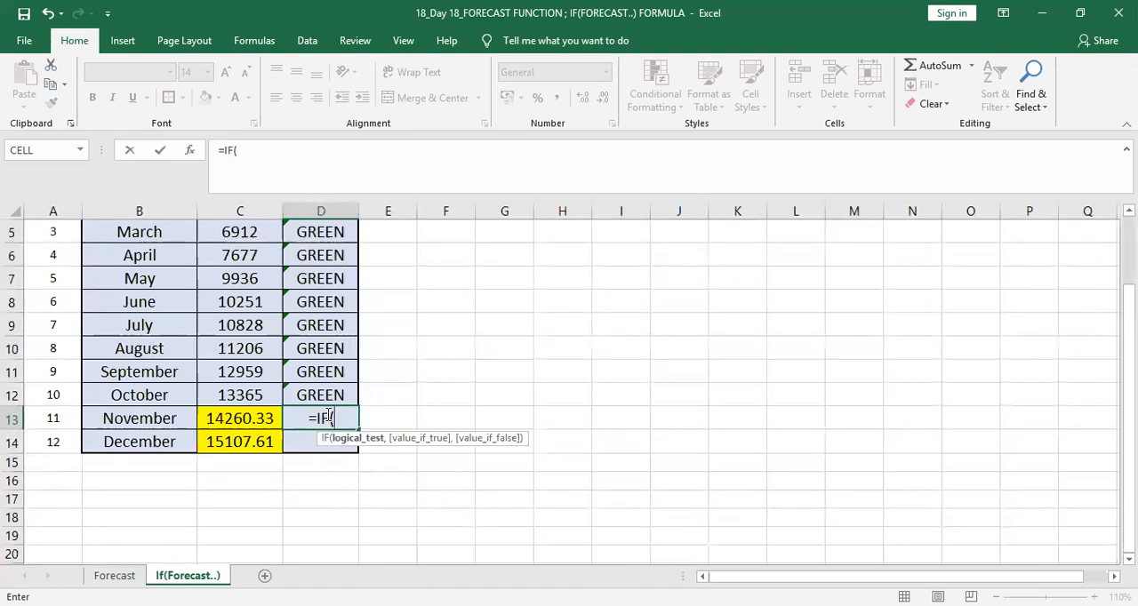
type("FOR")
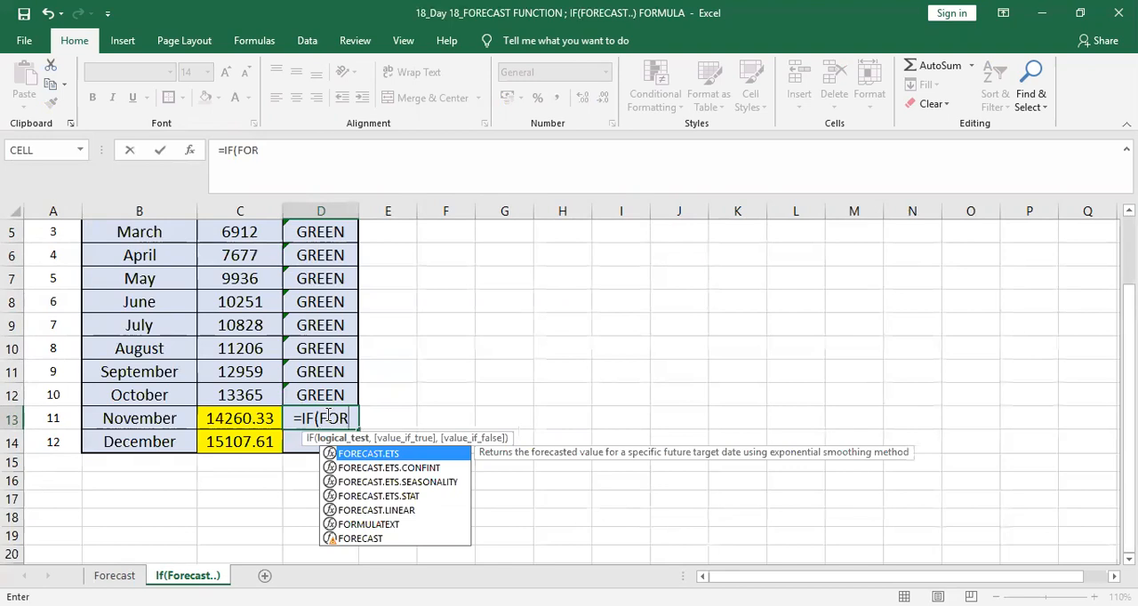
key("Down")
key("Down")
key("Down")
key("Down")
key("Down")
key("Down")
key("Tab")
Step: Set the x argument of the nested FORECAST function to November's sales cell C13
key("Left")
key("Left")
key("Left")
key("Down")
key("Down")
key("Up")
key("Right")
key("Right")
key("Up")
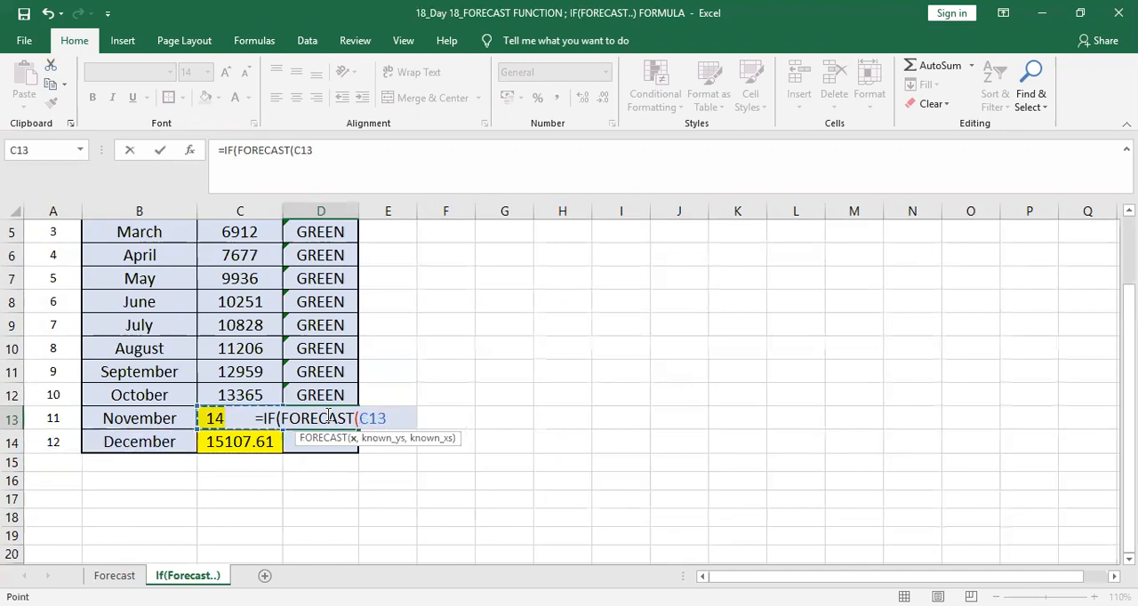
Step: Set FORECAST's known_ys argument to the January–October sales as the absolute range $C$3:$C$12
type(",")
key("Left")
key("Left")
key("Right")
key("Down")
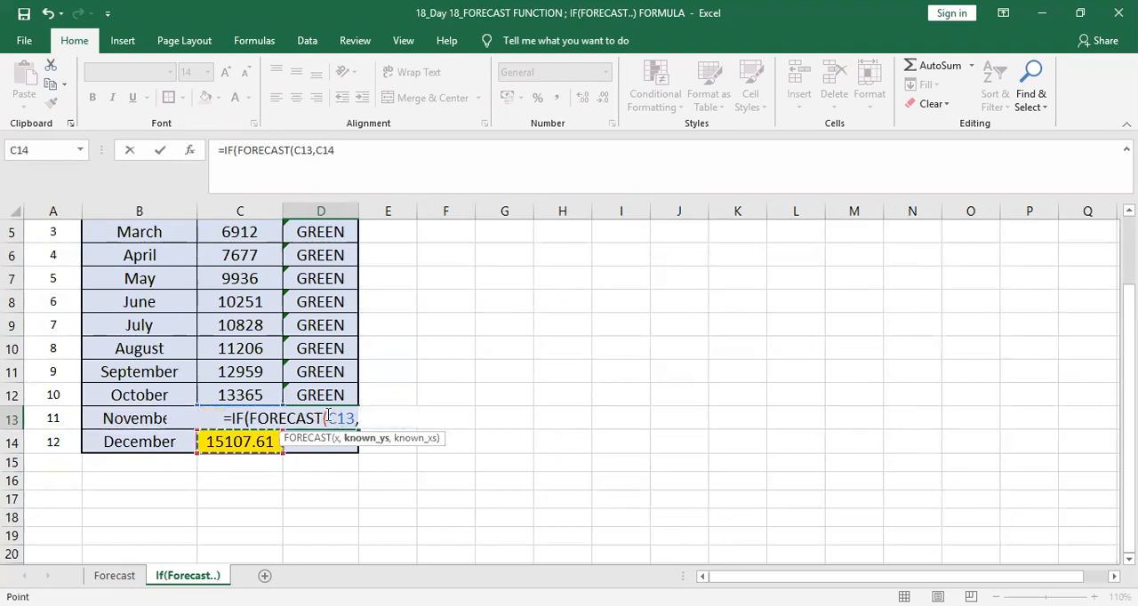
key("Up")
key("Up")
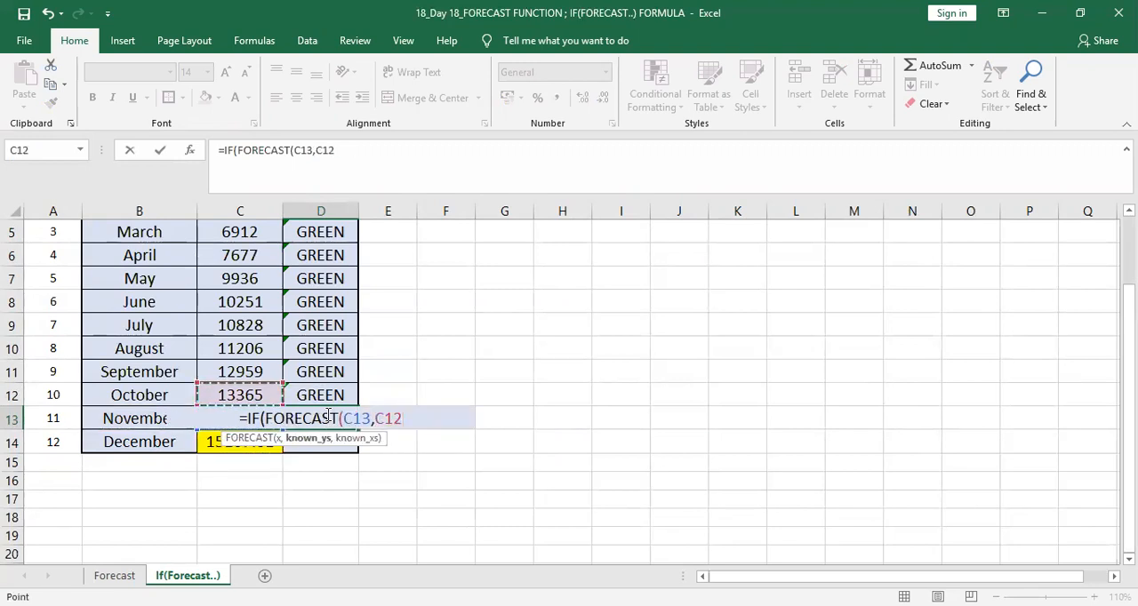
key("shift+Up")
key("shift+Up")
key("shift+Up")
key("shift+Up")
key("shift+Up")
key("shift+Up")
key("shift+Up")
key("shift+Up")
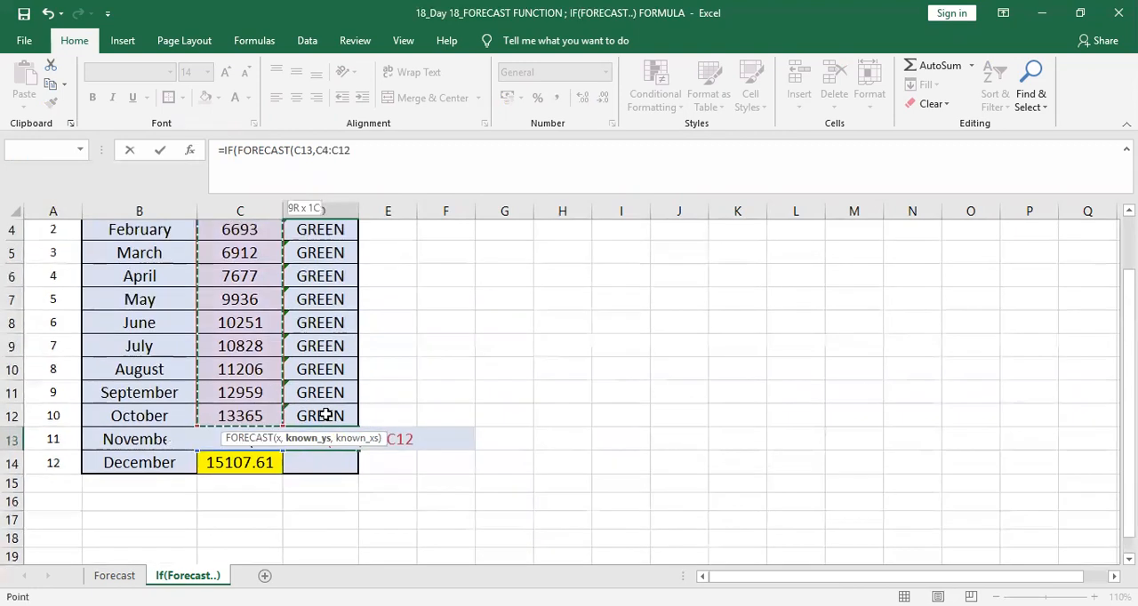
key("shift+Up")
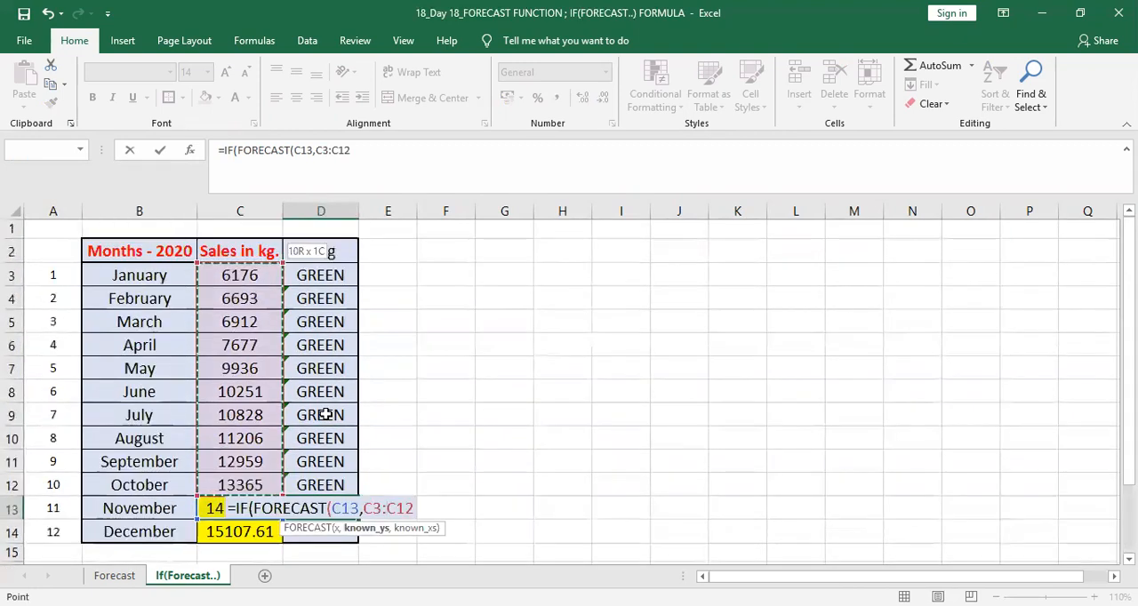
key("F4")
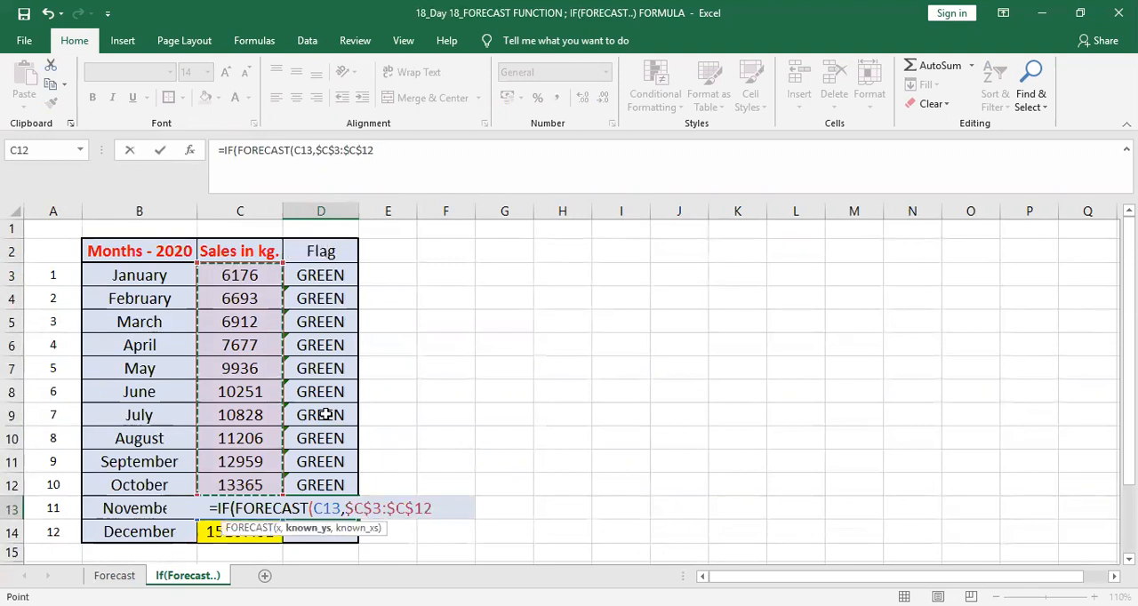
Step: Set FORECAST's known_xs argument to the month numbers as the absolute range $A$3:$A$12 and close the function
type(",")
key("Left")
key("Left")
key("Up")
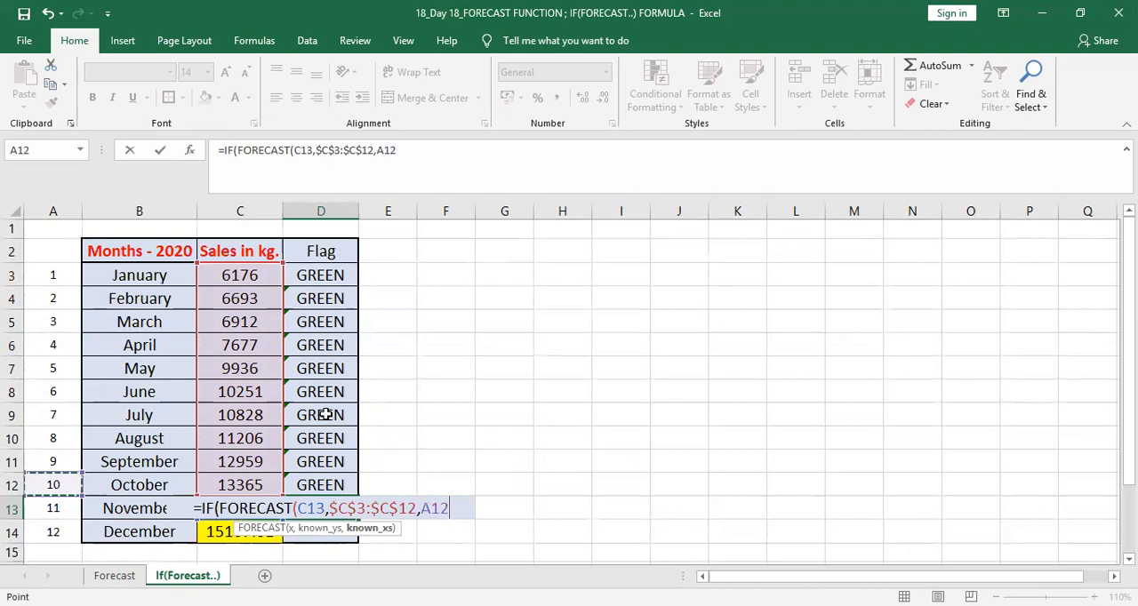
key("ctrl+shift+Up")
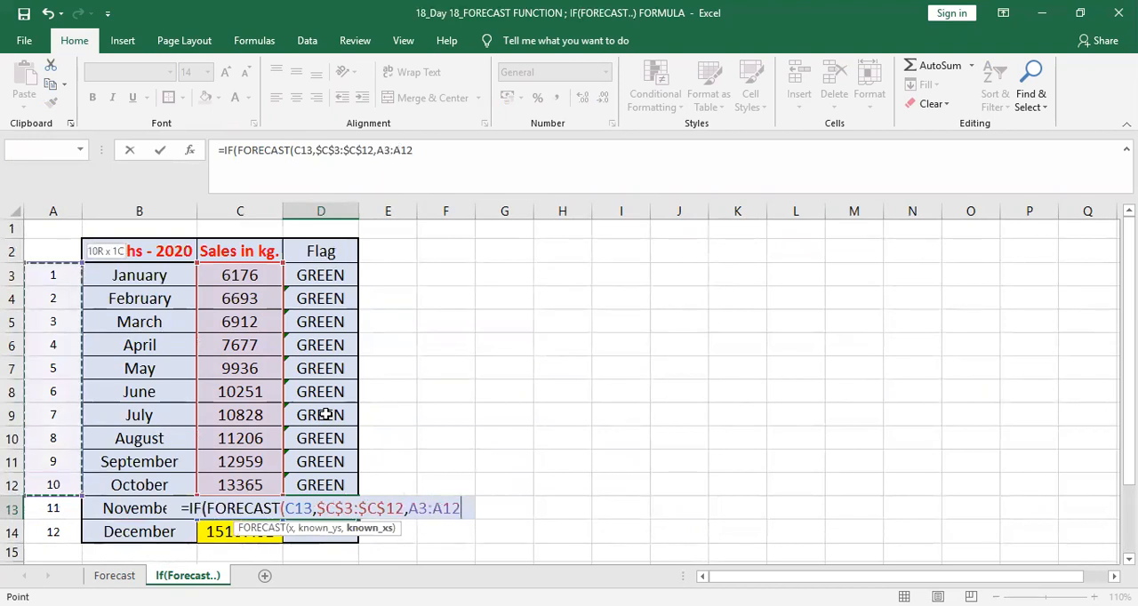
key("F4")
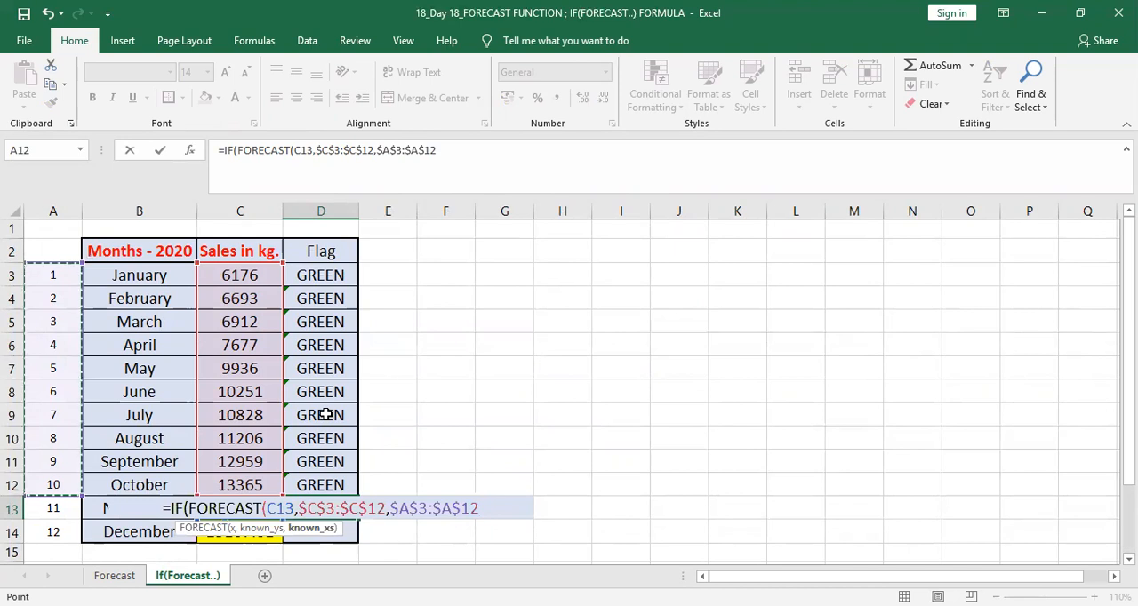
type(")")
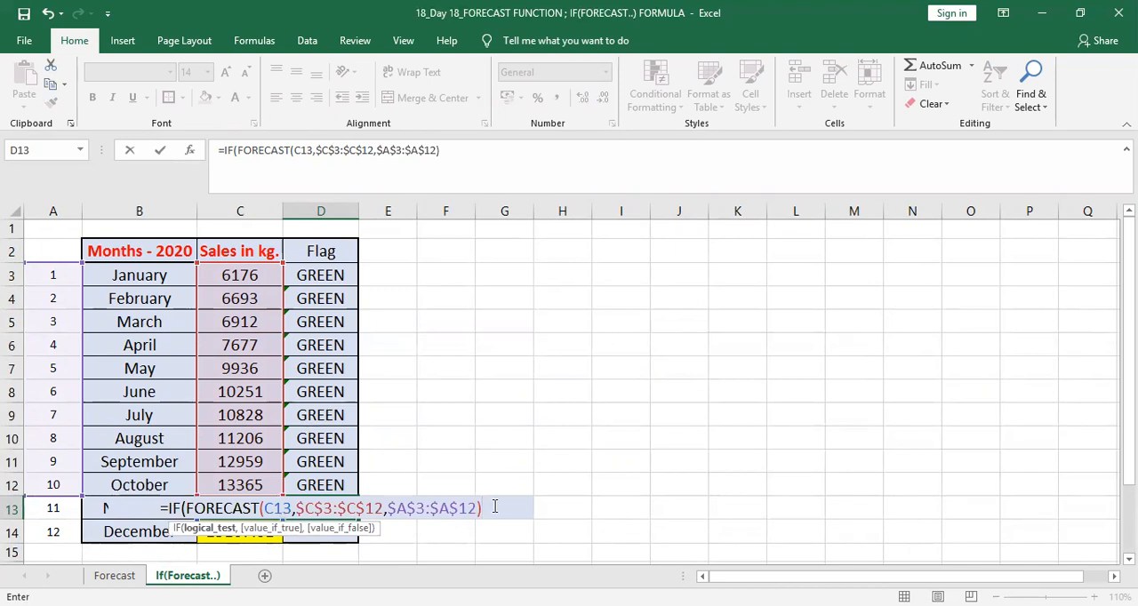
Step: Finish the D13 logical test by comparing the forecast as greater than AVERAGE(C12:C13)
type(">")
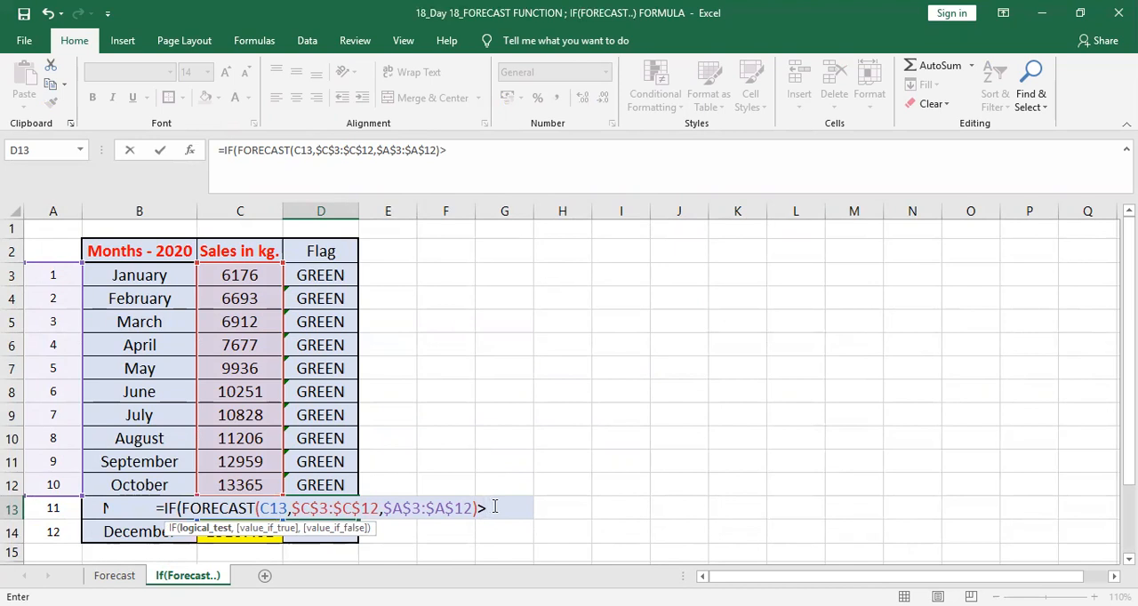
type("AVER")
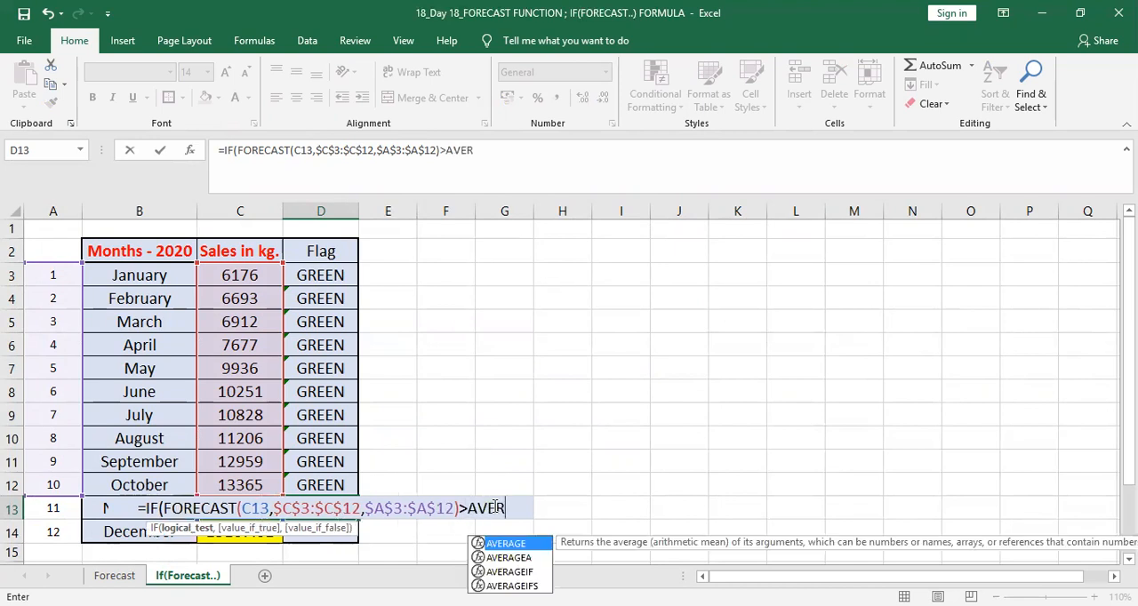
key("Tab")
key("Left")
key("Left")
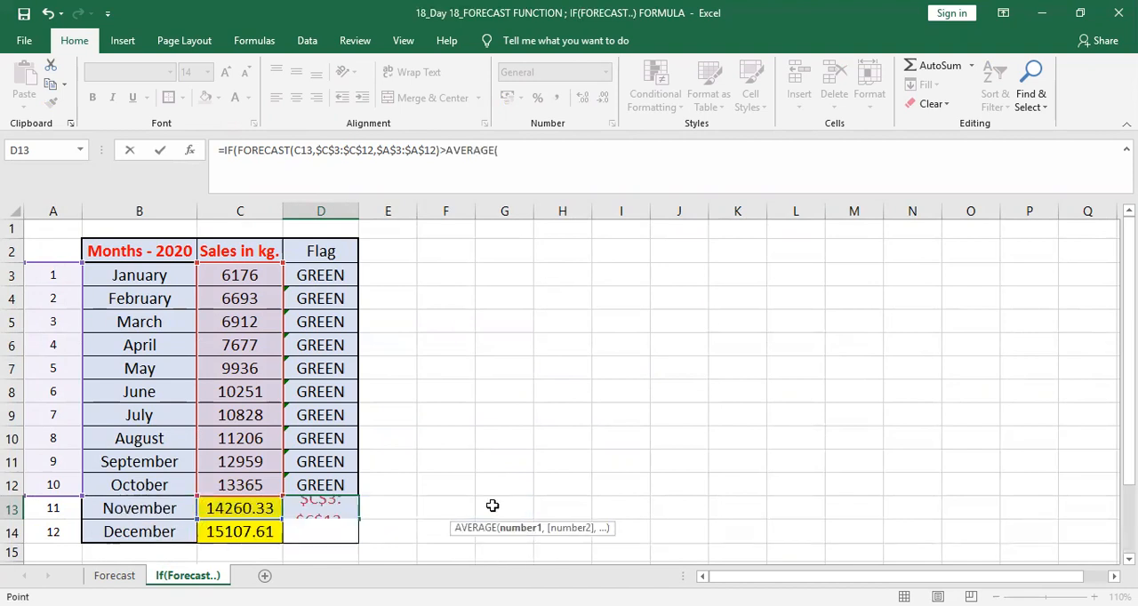
key("Right")
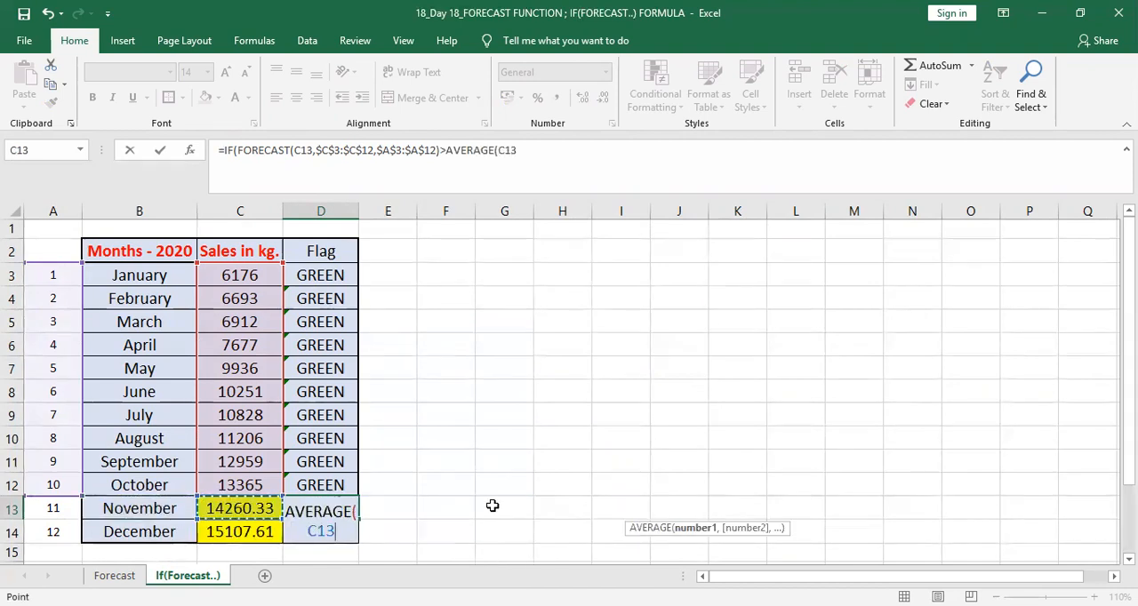
key("shift+Up")
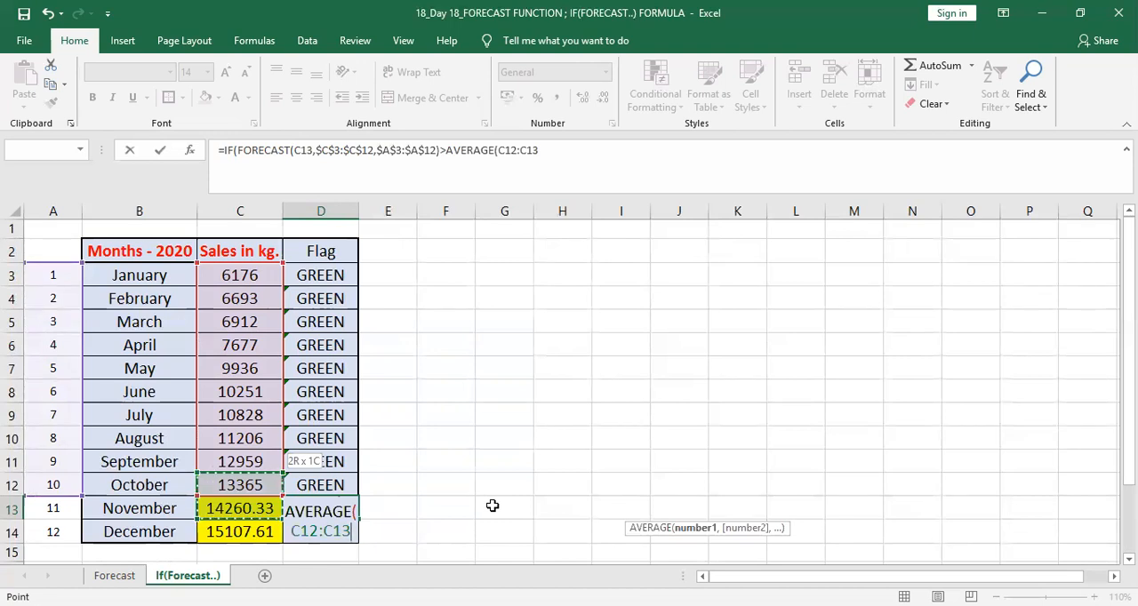
type(")")
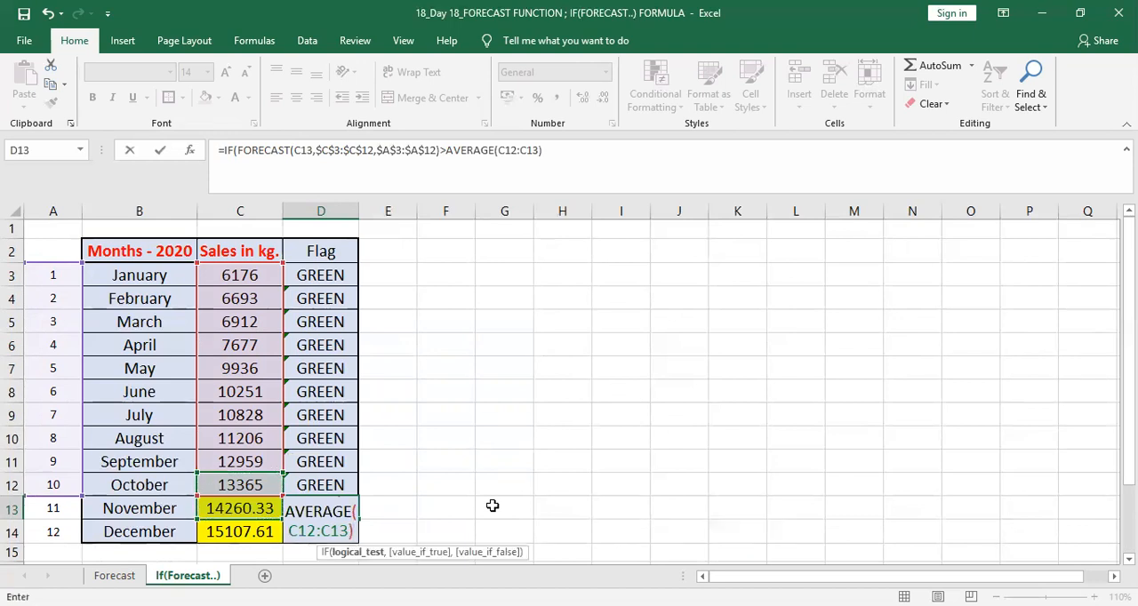
type(",")
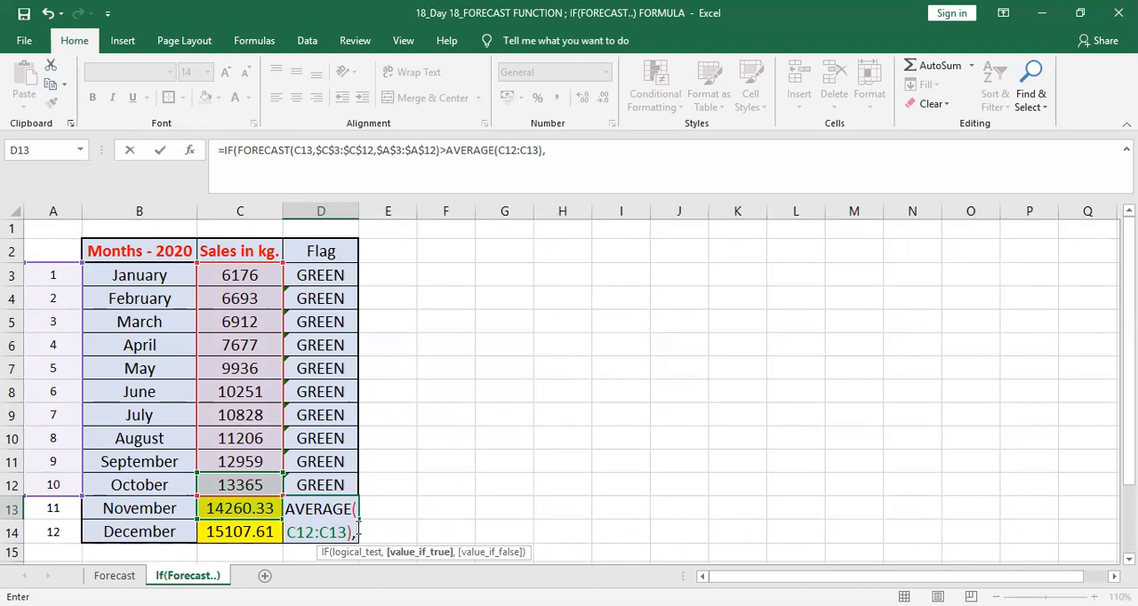
Step: Set the value_if_true argument of the IF formula in D13 to "GREEN"
type("\"")
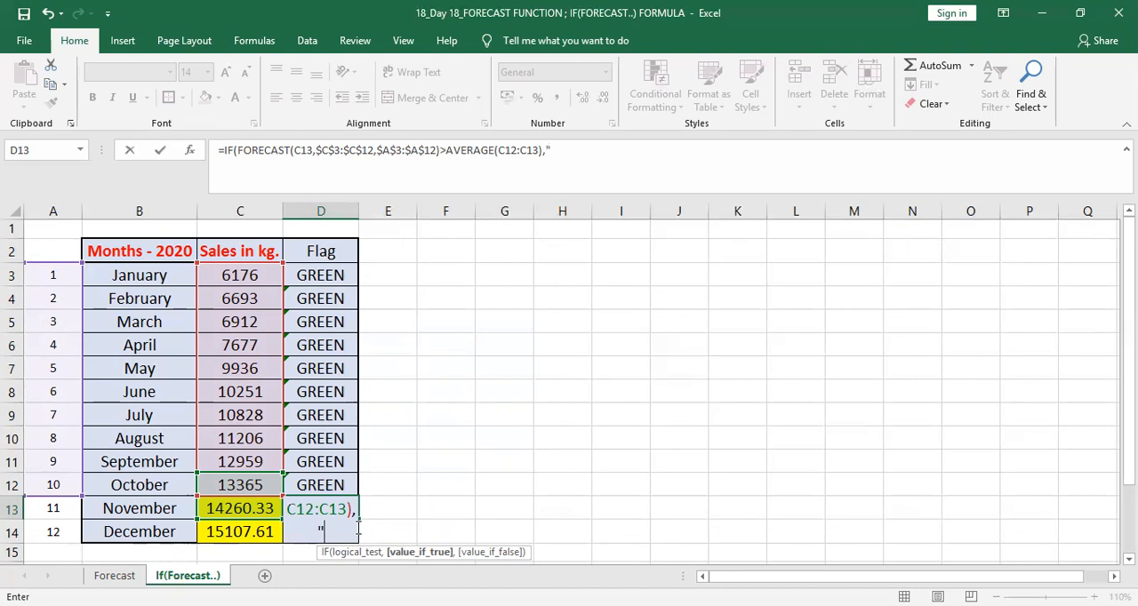
type("GREEN\"")
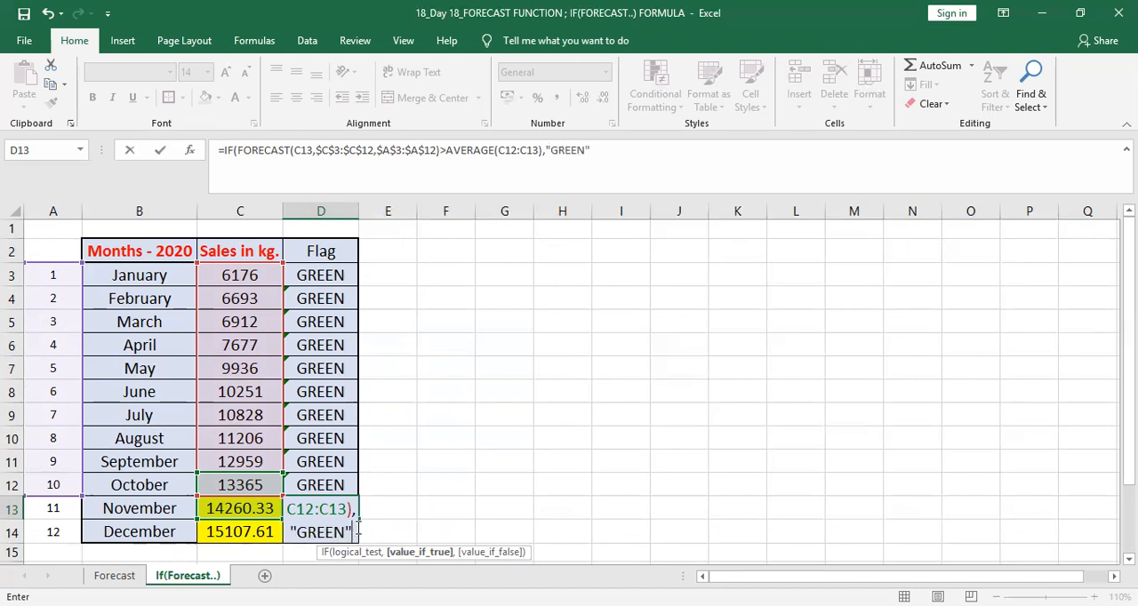
type(",")
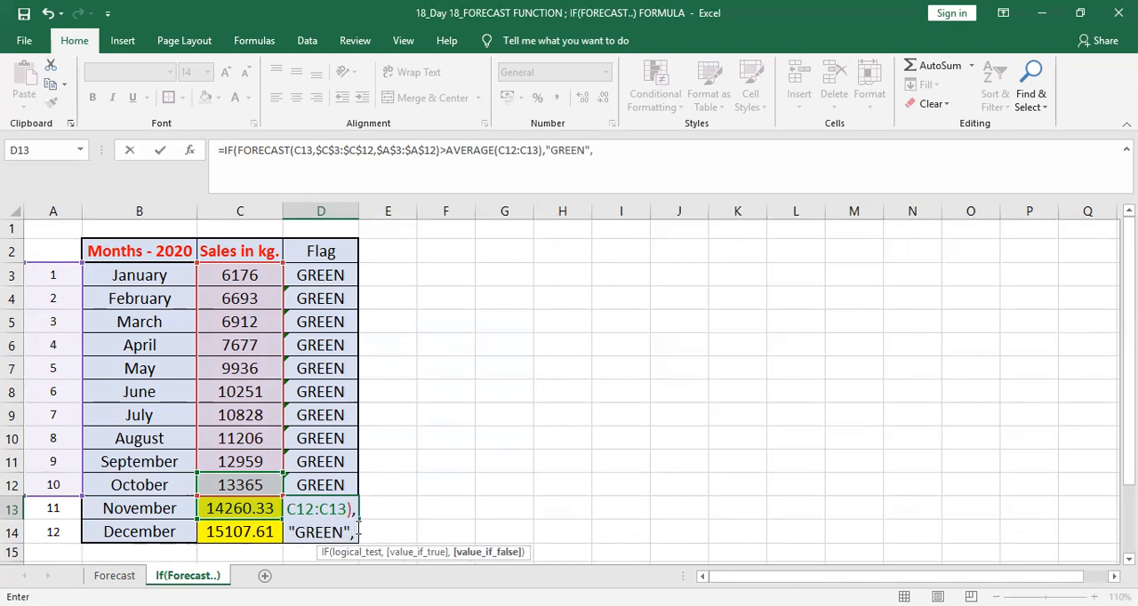
type("\"")
type("rED")
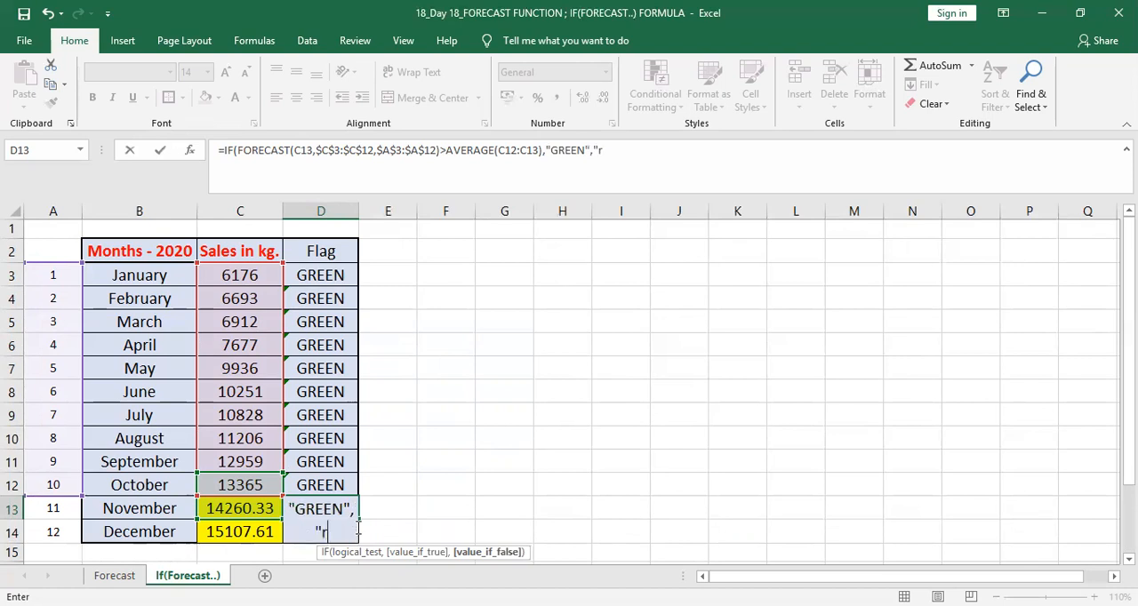
Step: Set the value_if_false argument to "RED" and enter the D13 formula, accepting the closing-parenthesis correction
key("BackSpace")
key("BackSpace")
key("BackSpace")
type("RED\"")
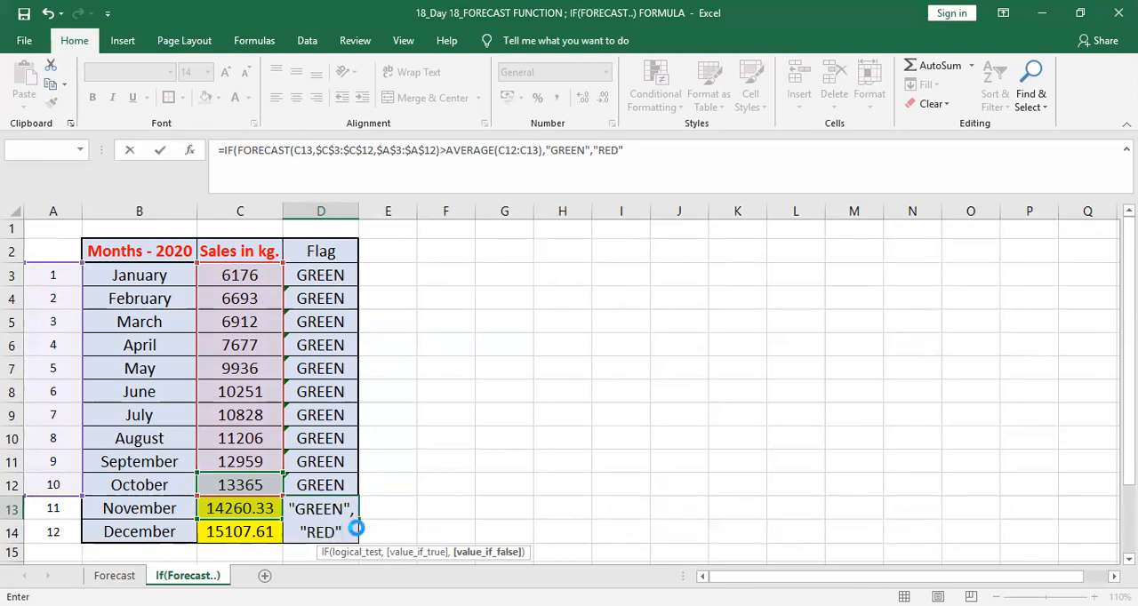
key("Return")
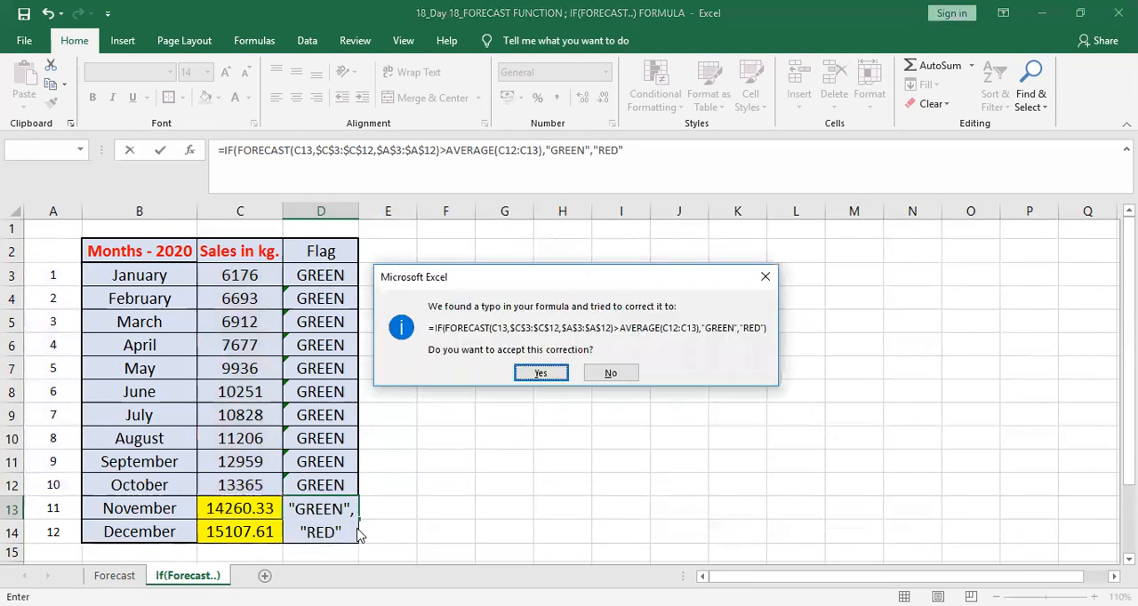
left_click(544, 375)
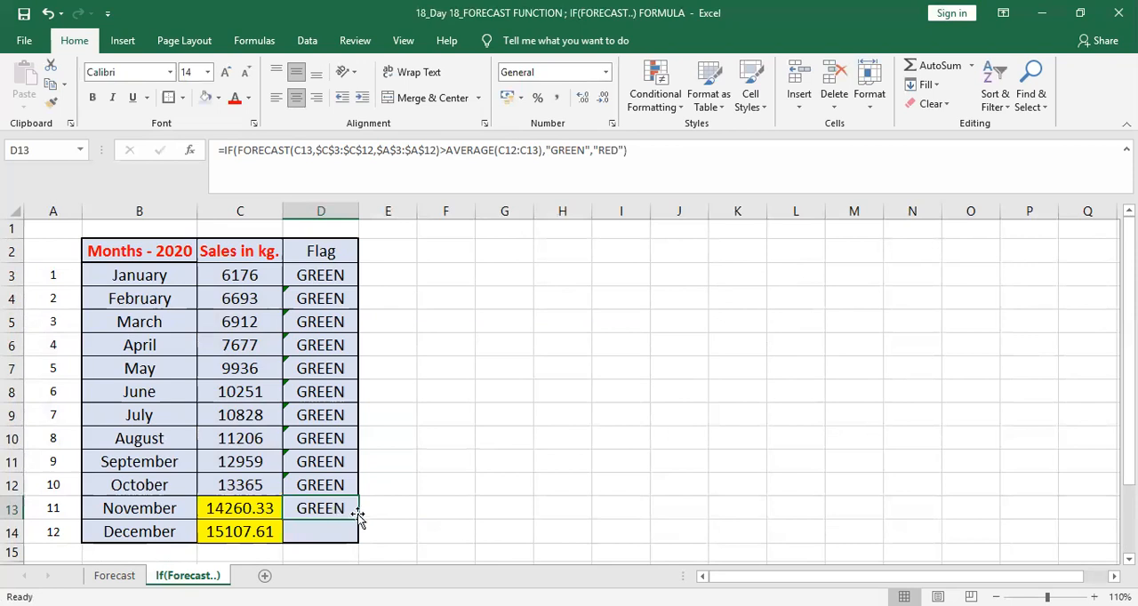
Step: Fill the November flag formula down to December's cell D14 and replace its AVERAGE(C13:C14) threshold with 15500
left_click_drag(359, 516, 356, 539)
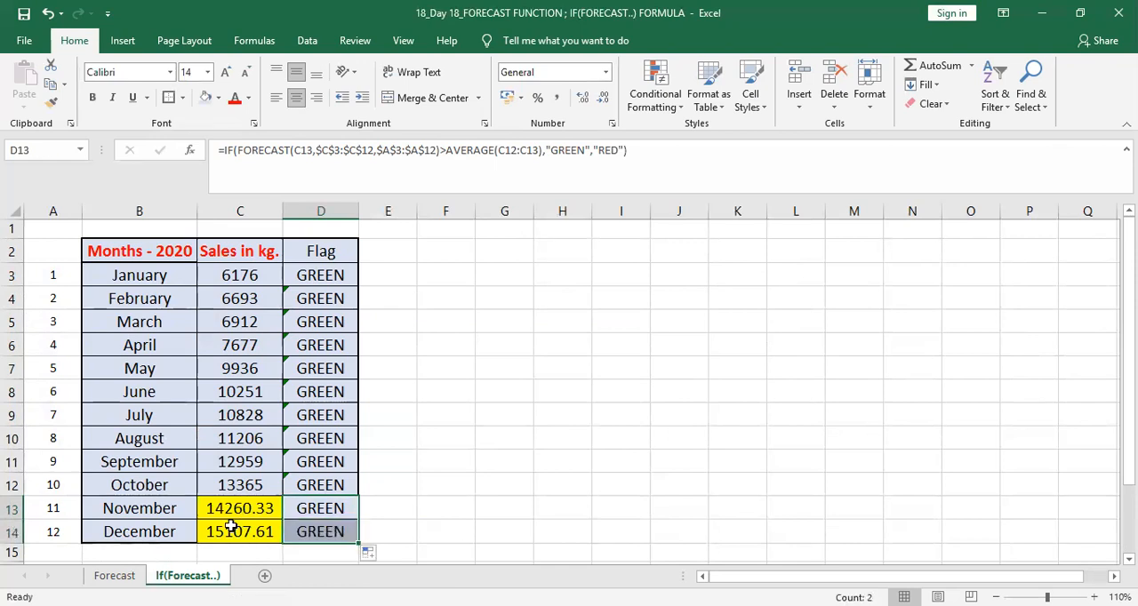
left_click(332, 534)
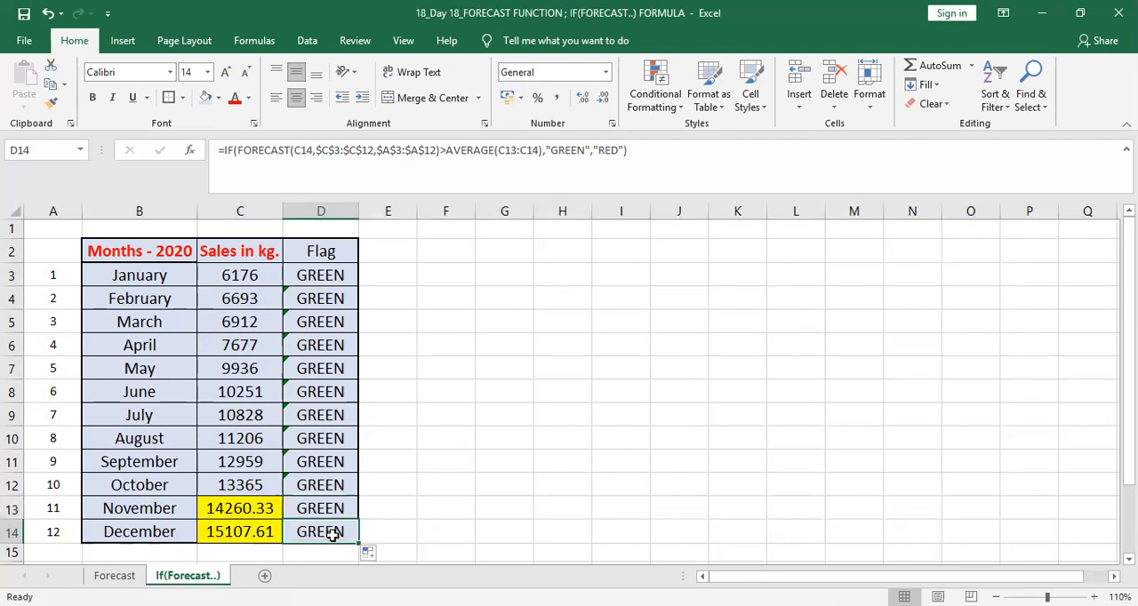
left_click(543, 151)
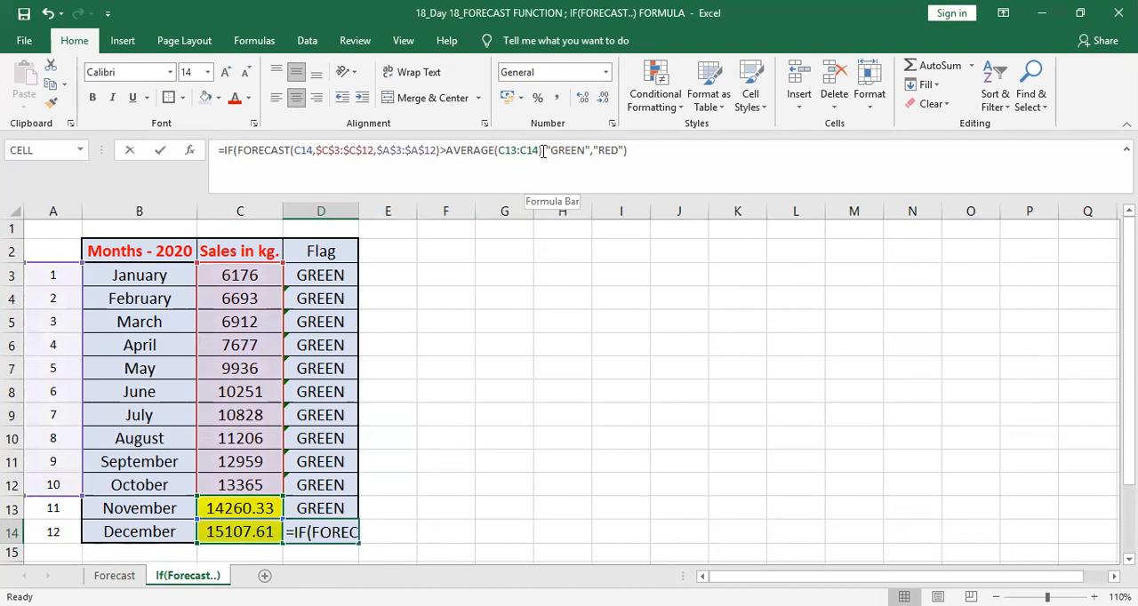
key("BackSpace")
key("BackSpace")
key("BackSpace")
key("BackSpace")
key("BackSpace")
key("BackSpace")
key("BackSpace")
key("BackSpace")
key("BackSpace")
key("BackSpace")
key("BackSpace")
key("BackSpace")
key("BackSpace")
key("BackSpace")
key("BackSpace")
key("BackSpace")
type("15500")
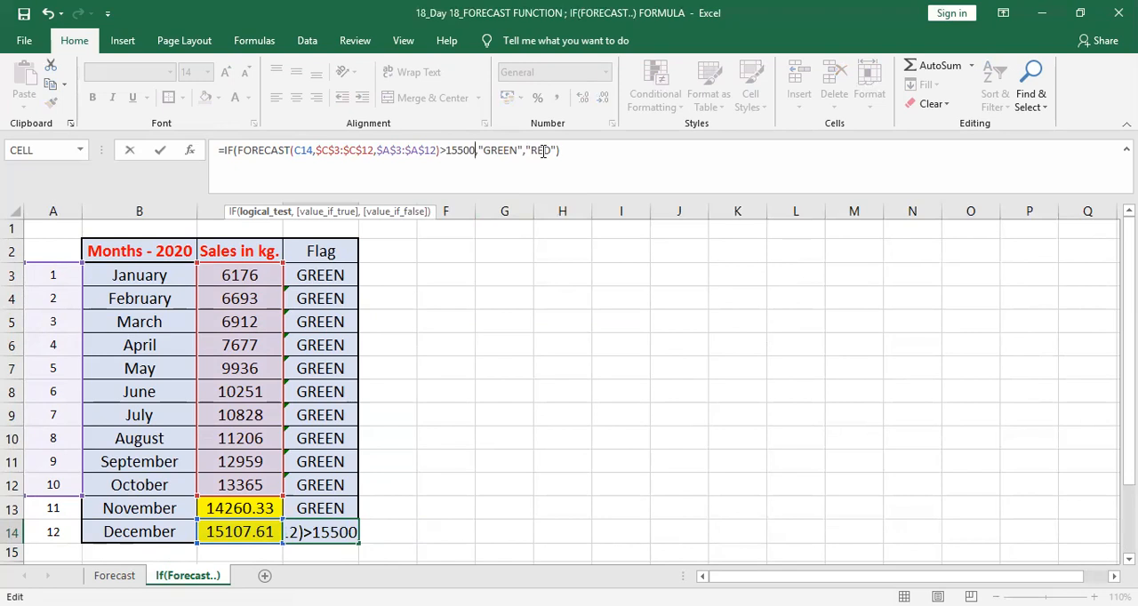
key("Return")
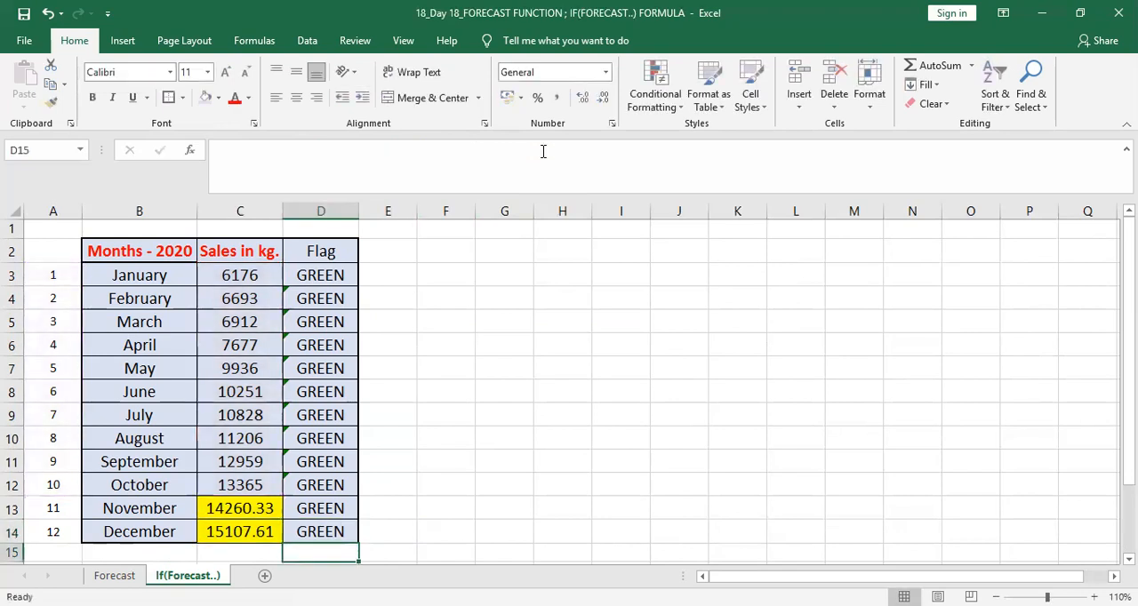
Step: Inspect December's flag formula in D14 and its sales cell C14, and open the Forecast sheet
left_click(313, 531)
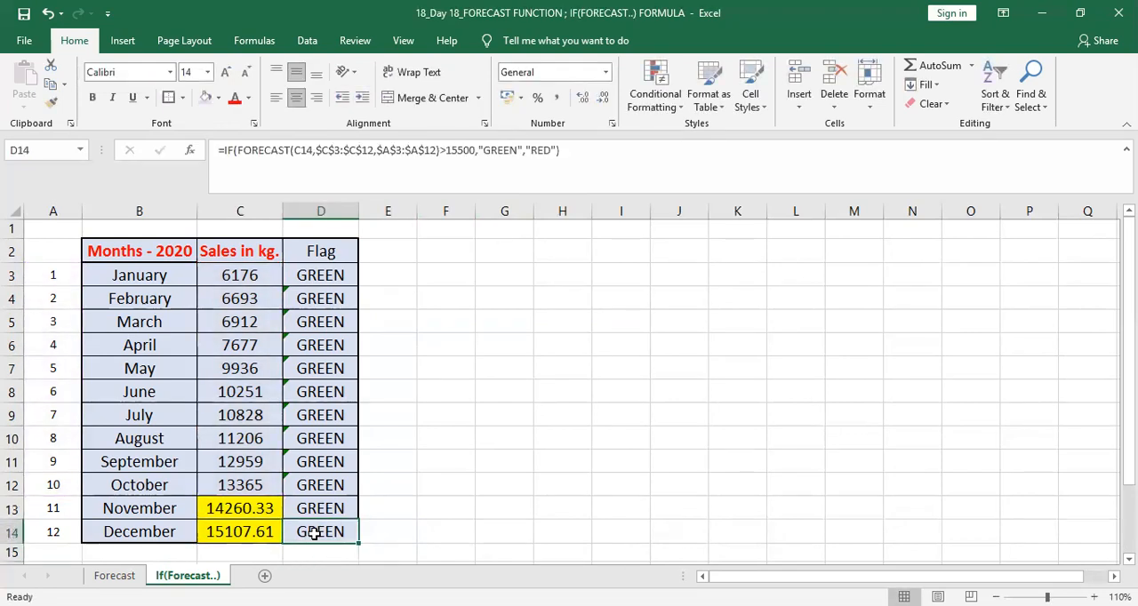
left_click(234, 537)
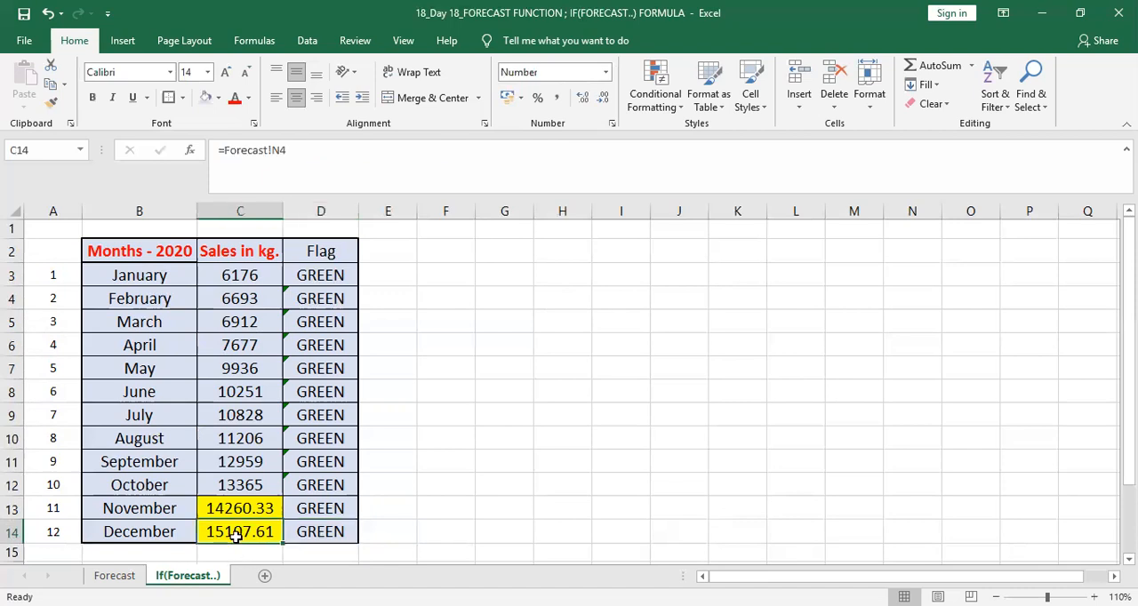
left_click(331, 531)
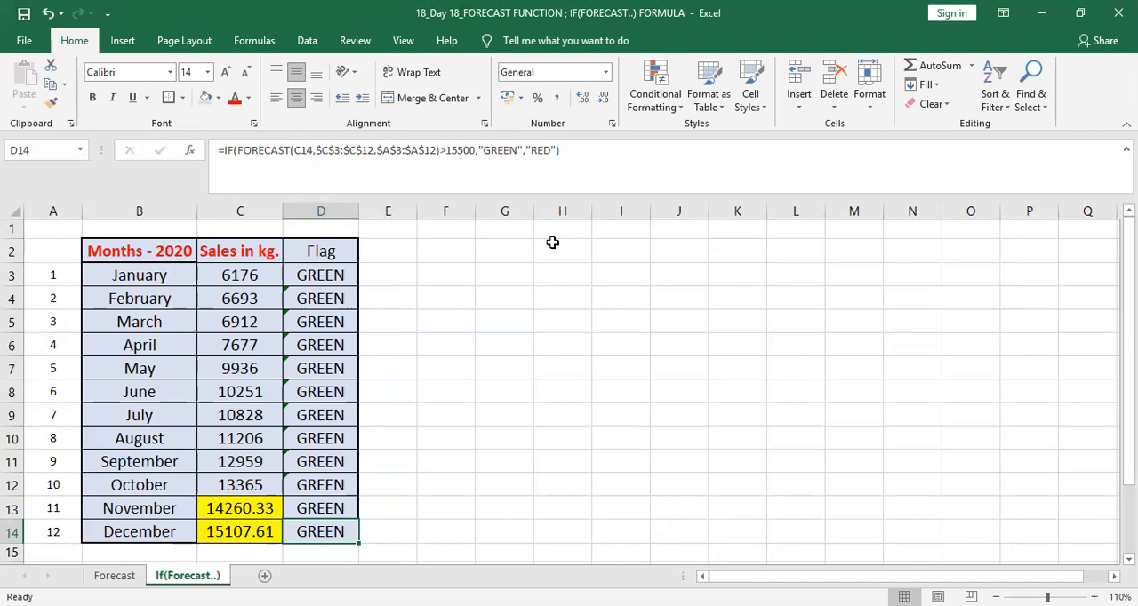
left_click(115, 575)
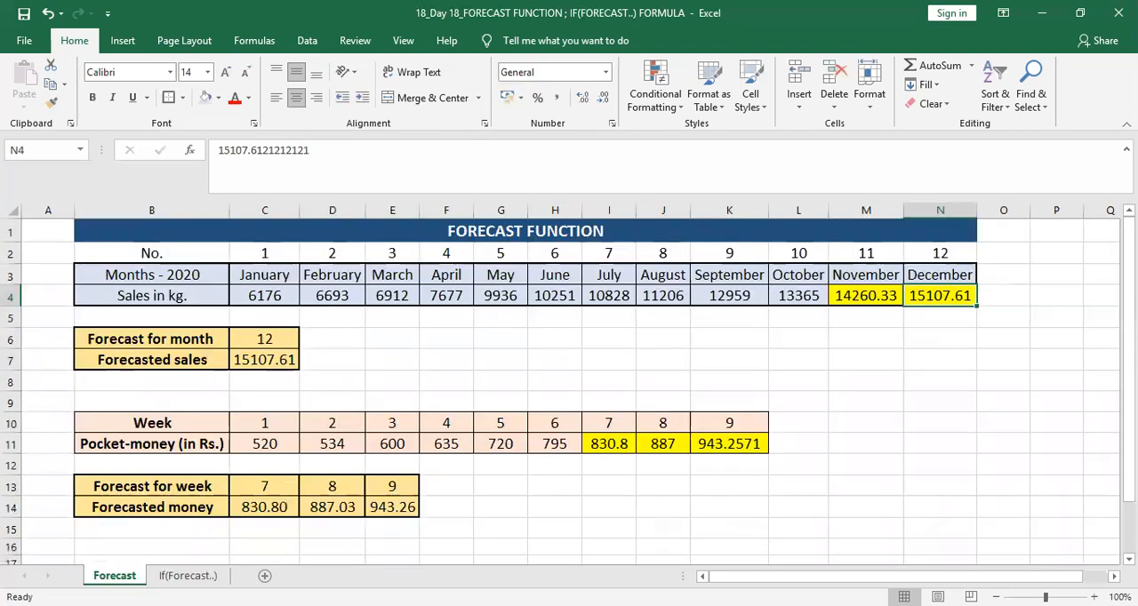